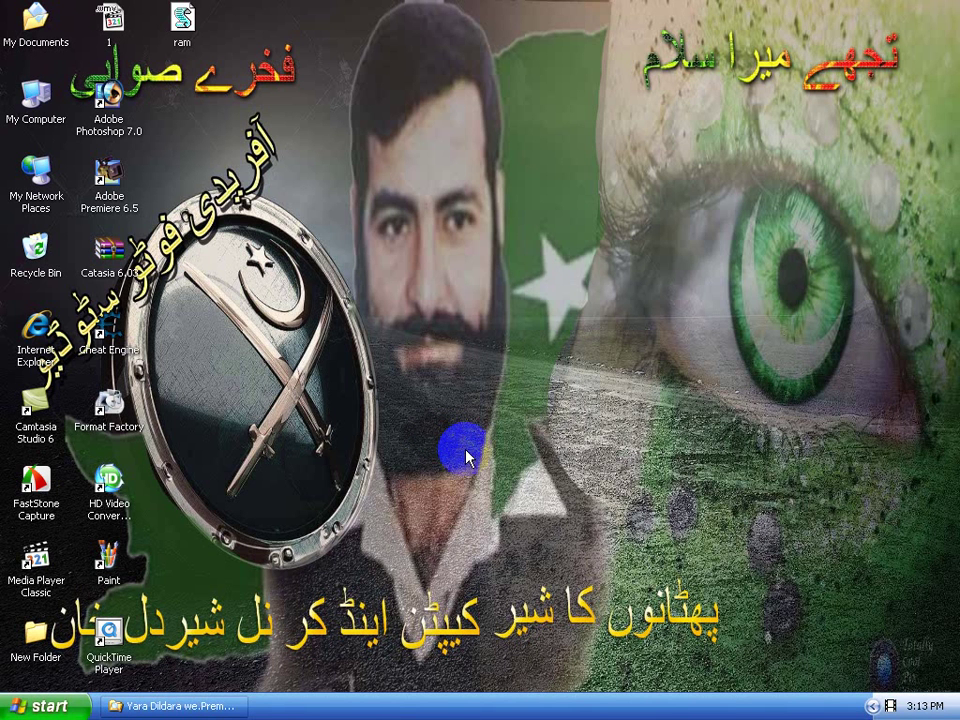
Refresh the Windows desktop three times from its shortcut menu
right_click(437, 375)
click(470, 399)
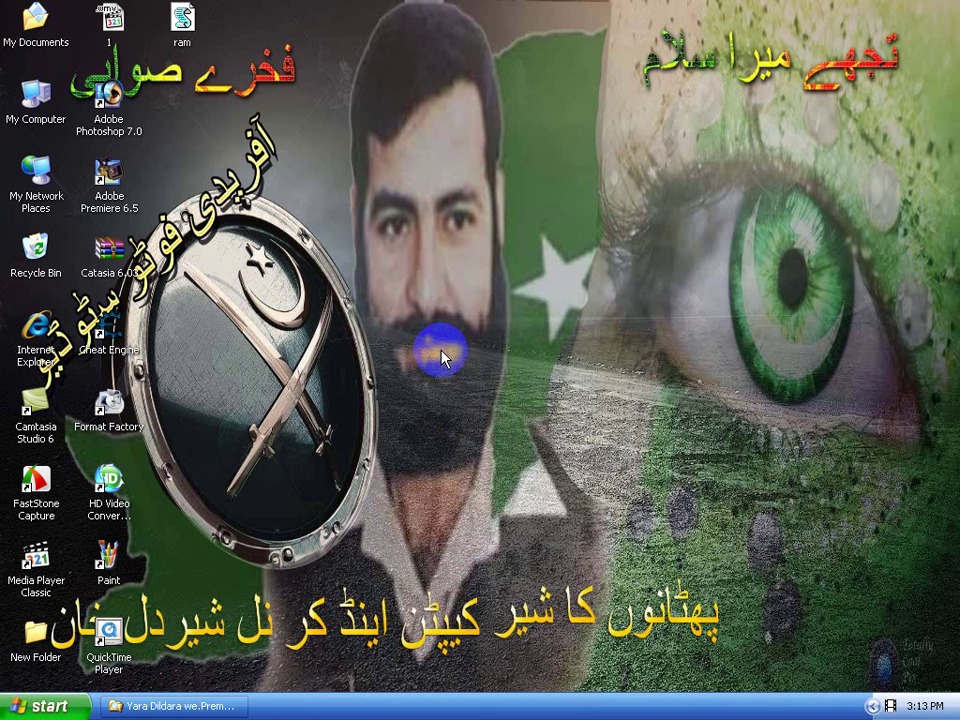
right_click(438, 352)
click(460, 373)
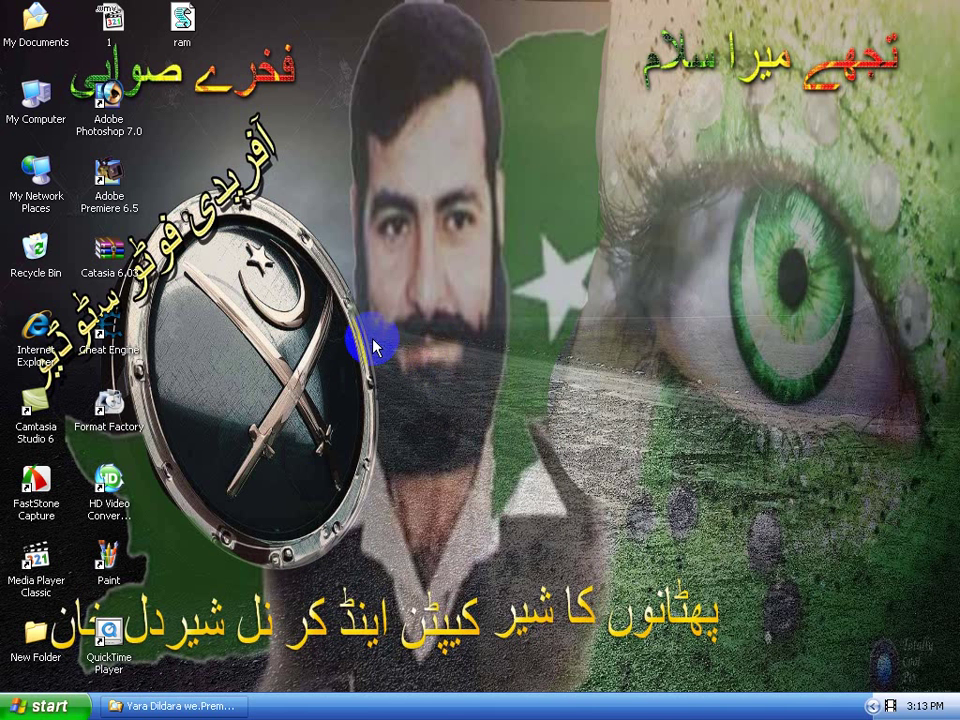
right_click(304, 567)
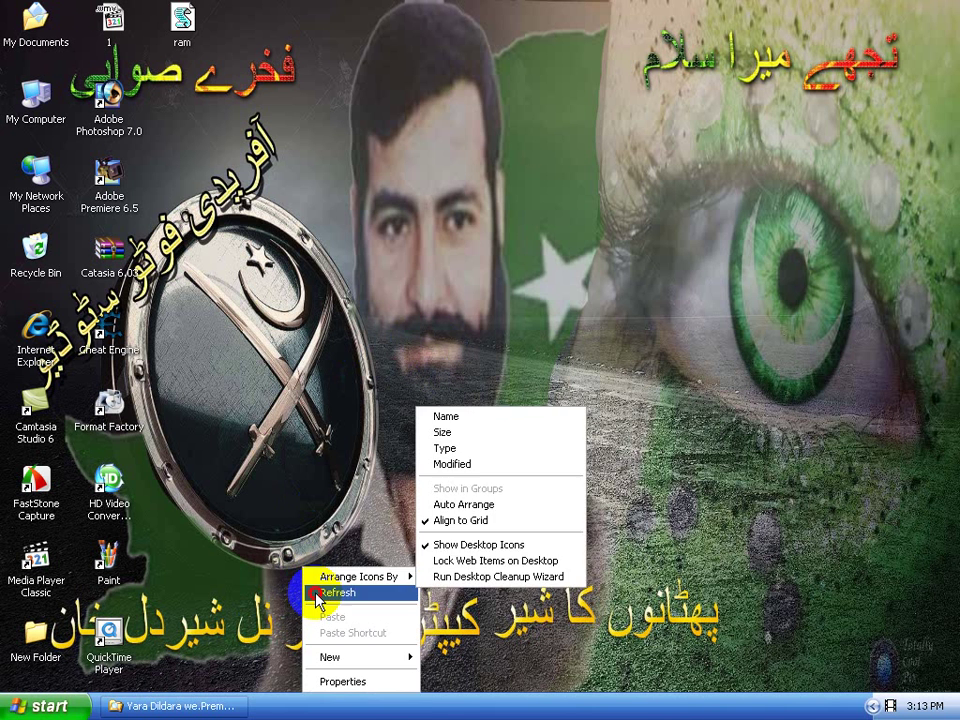
click(316, 592)
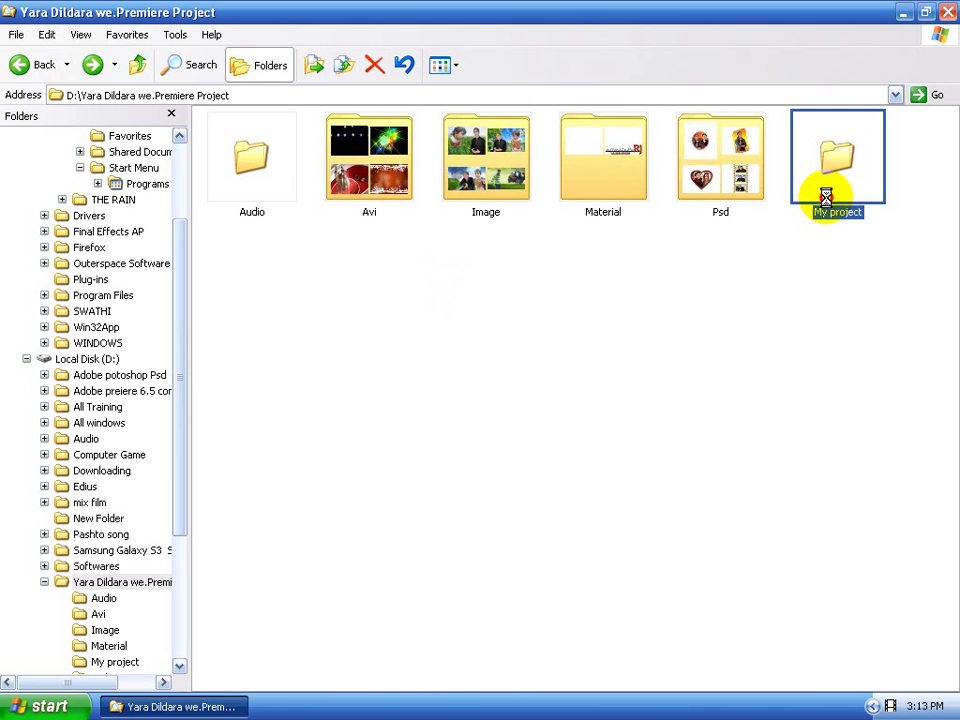
Open the My project folder and its saved Premiere .ppj project
double_click(825, 195)
double_click(297, 152)
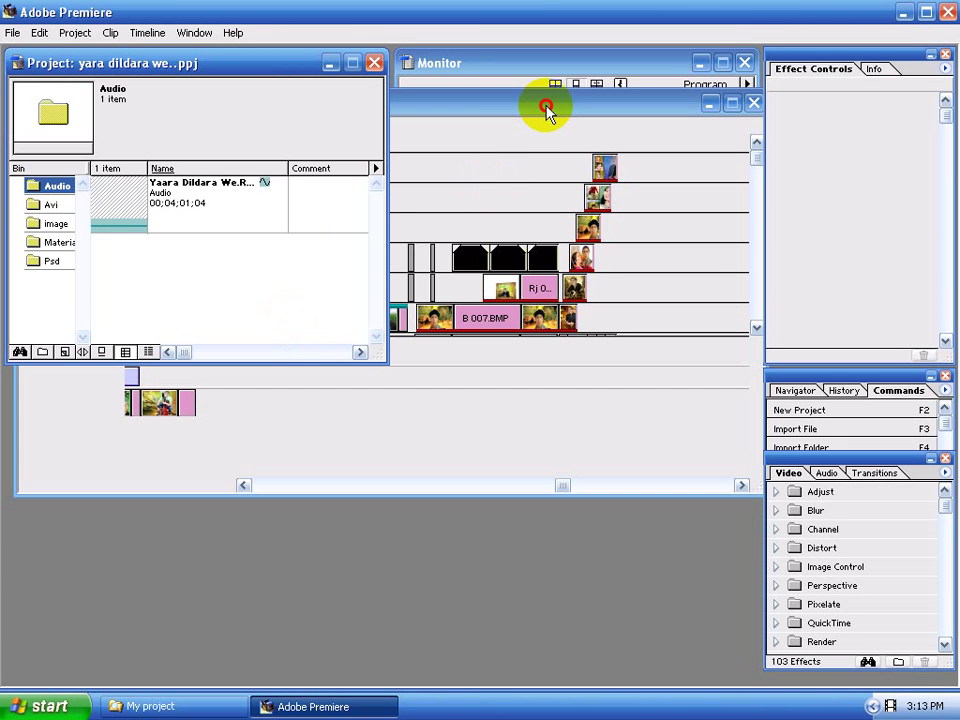
Lower the Timeline window, park the edit line near 0;02;45 past the last stills, and play briefly
drag(546, 107, 478, 284)
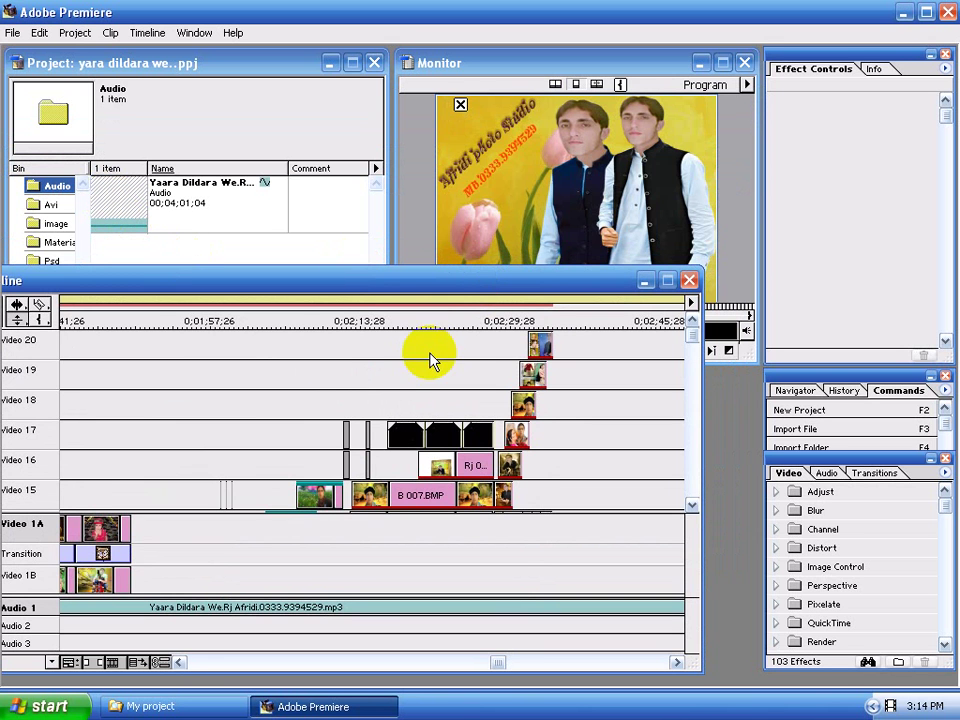
click(507, 321)
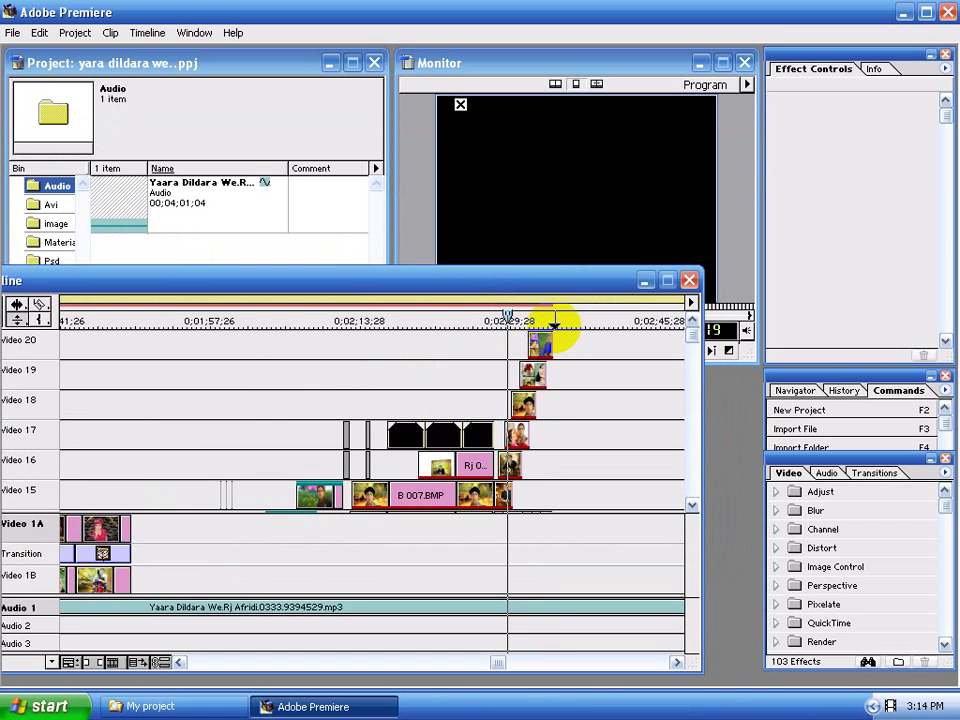
click(554, 321)
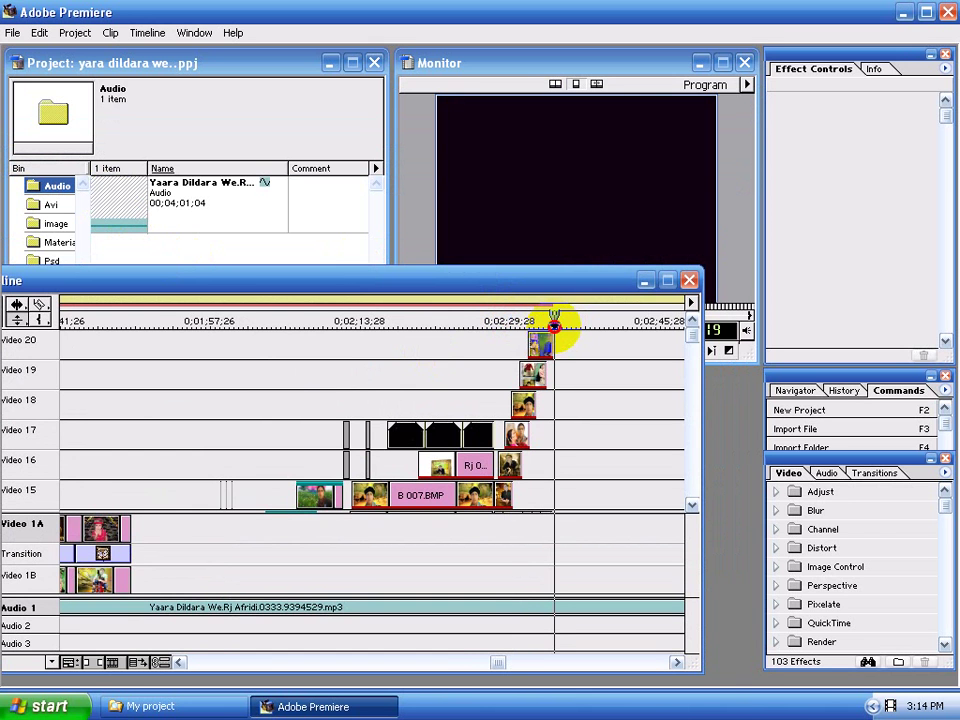
drag(554, 321, 493, 236)
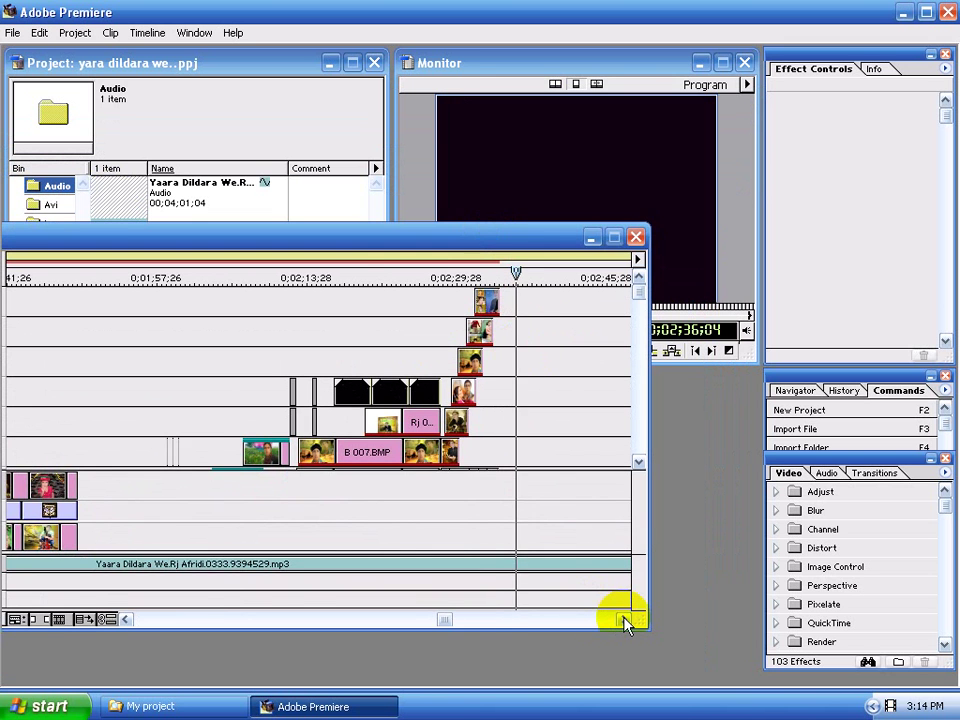
click(624, 620)
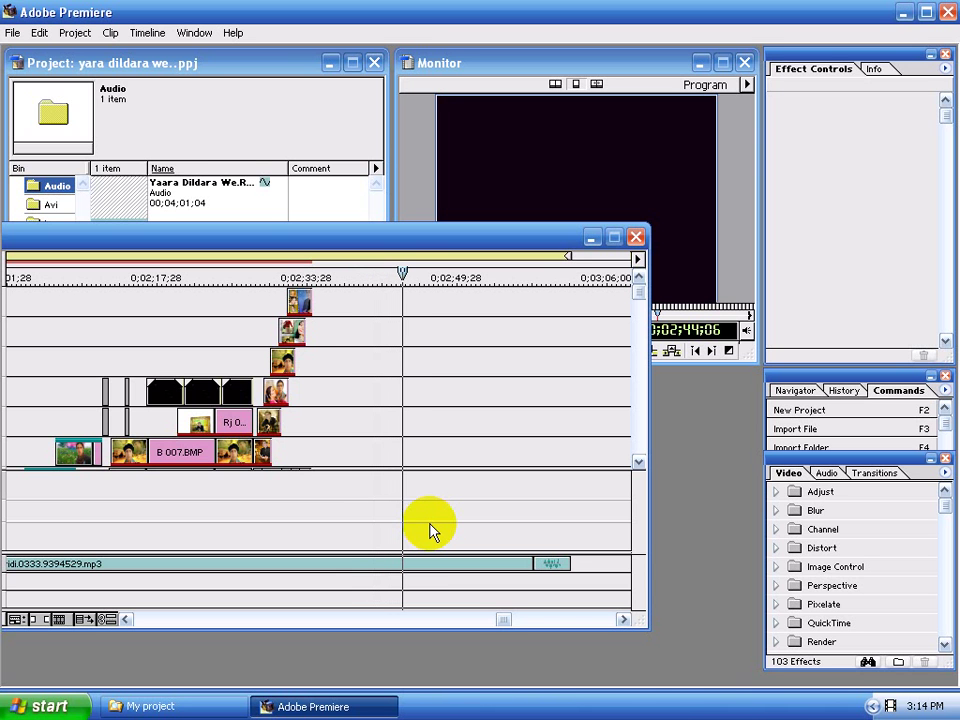
key(space)
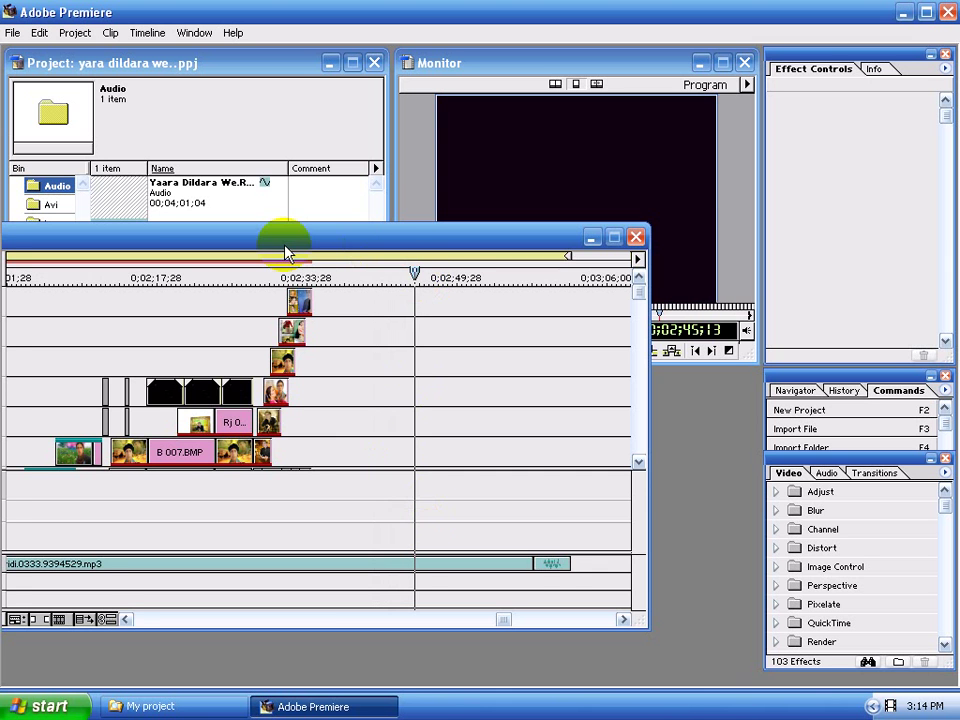
drag(285, 238, 360, 326)
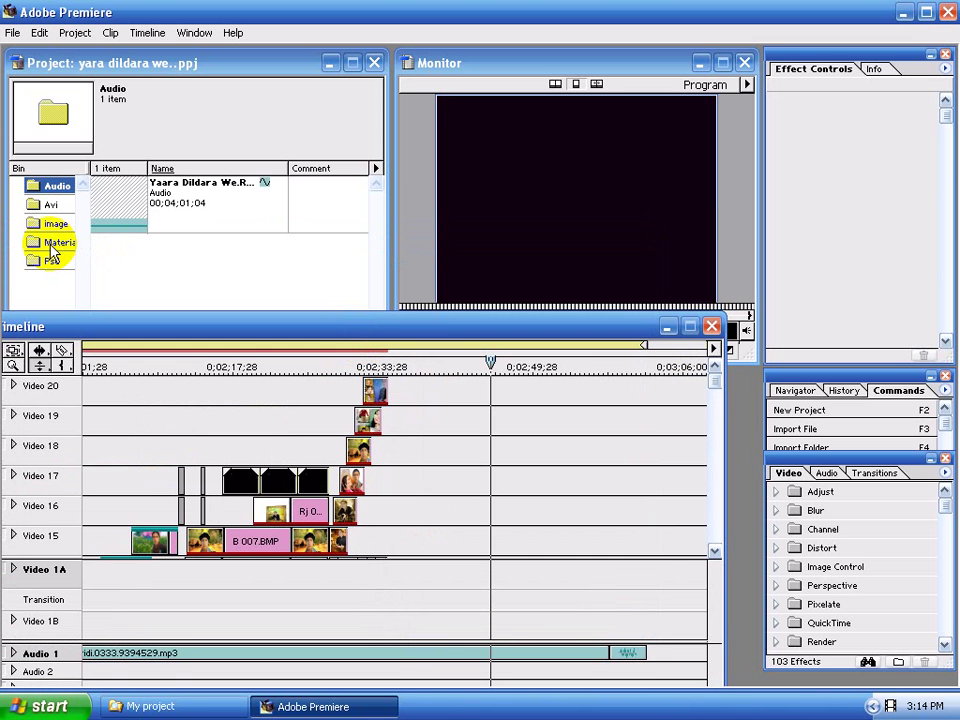
Drag wm701.avi from the Avi bin onto Video 19, ending at the edit line
click(52, 205)
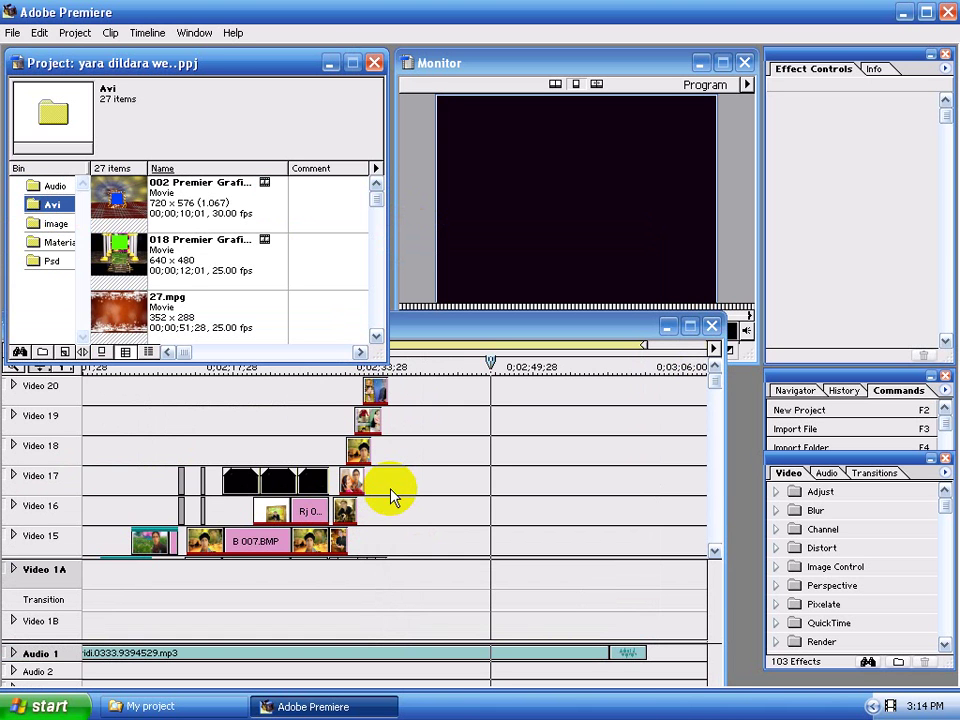
click(272, 482)
click(497, 340)
drag(447, 360, 449, 375)
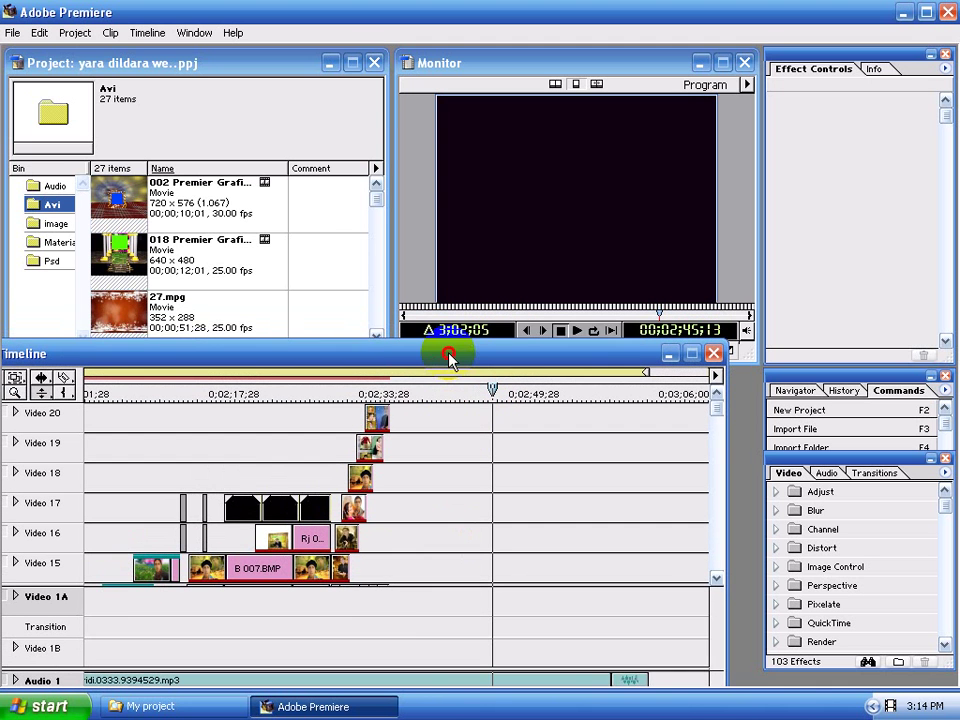
drag(380, 222, 378, 330)
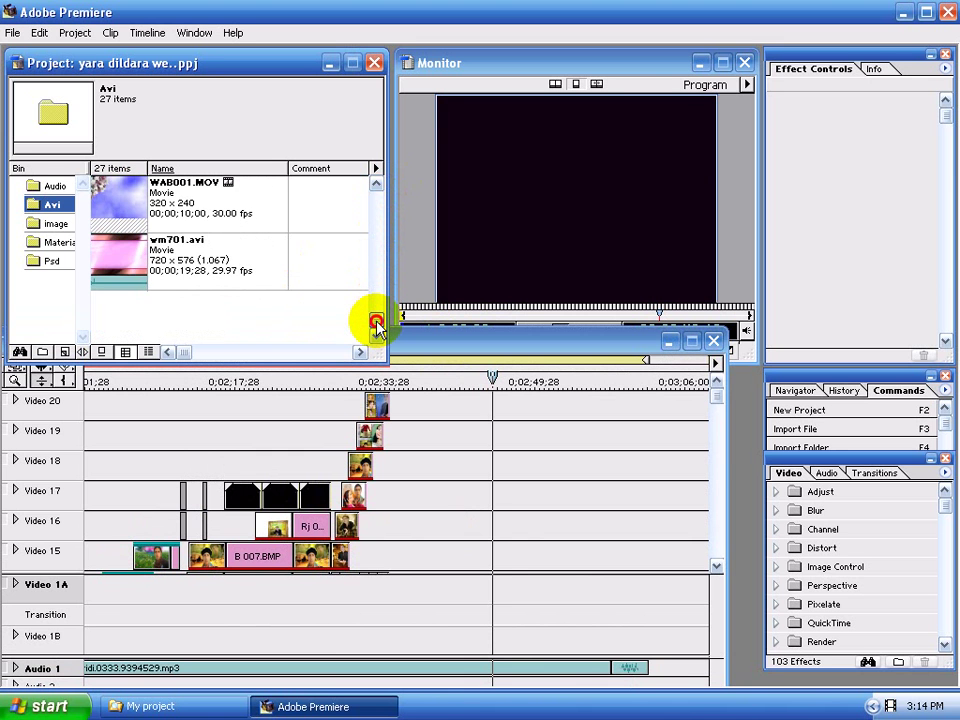
mouse_move(220, 262)
mouse_down()
mouse_move(451, 476)
mouse_move(490, 445)
mouse_up()
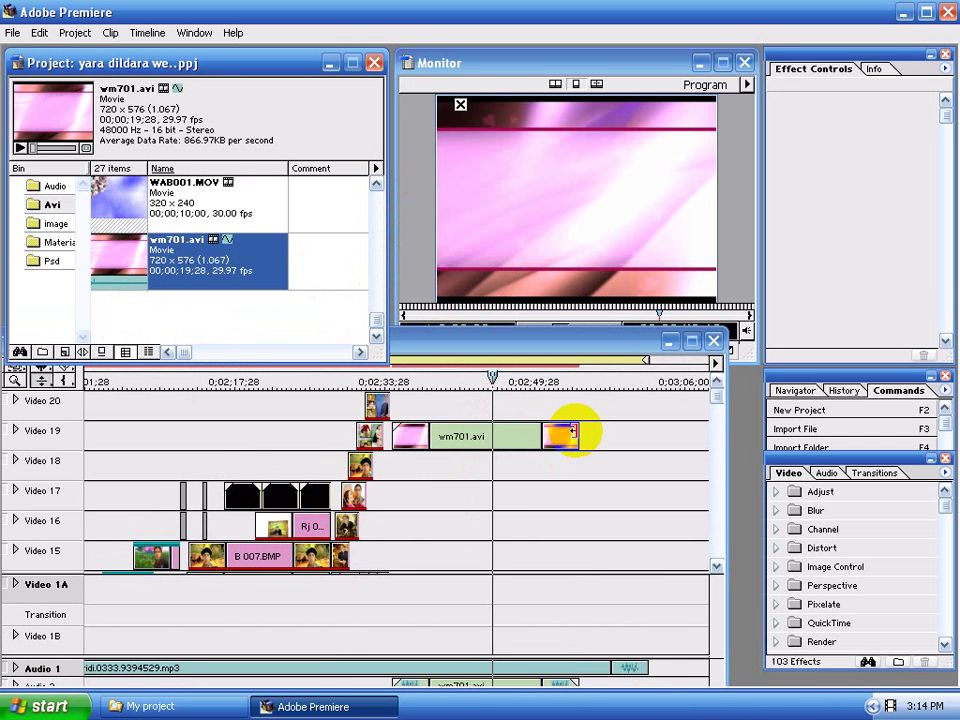
click(491, 438)
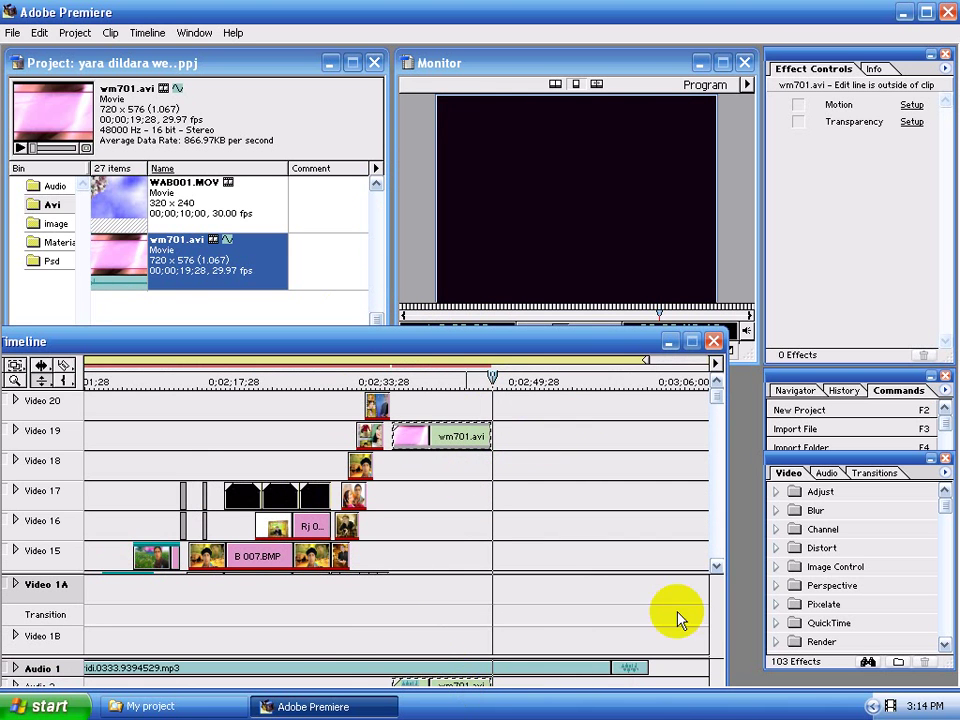
Unlink wm701's audio from its video and delete the audio clip
drag(618, 345, 611, 292)
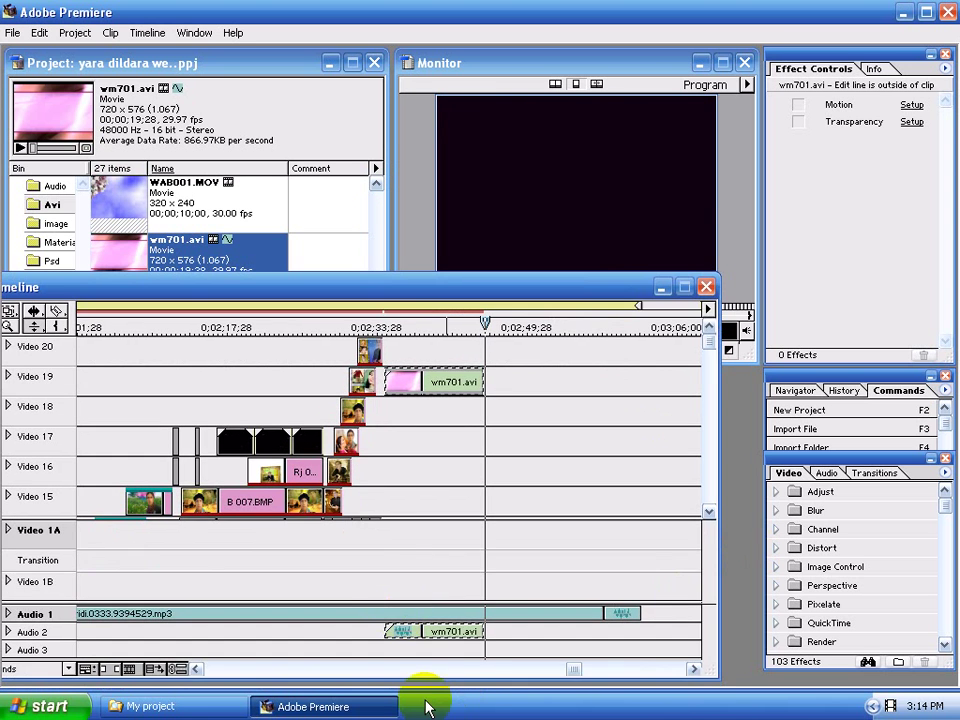
right_click(456, 636)
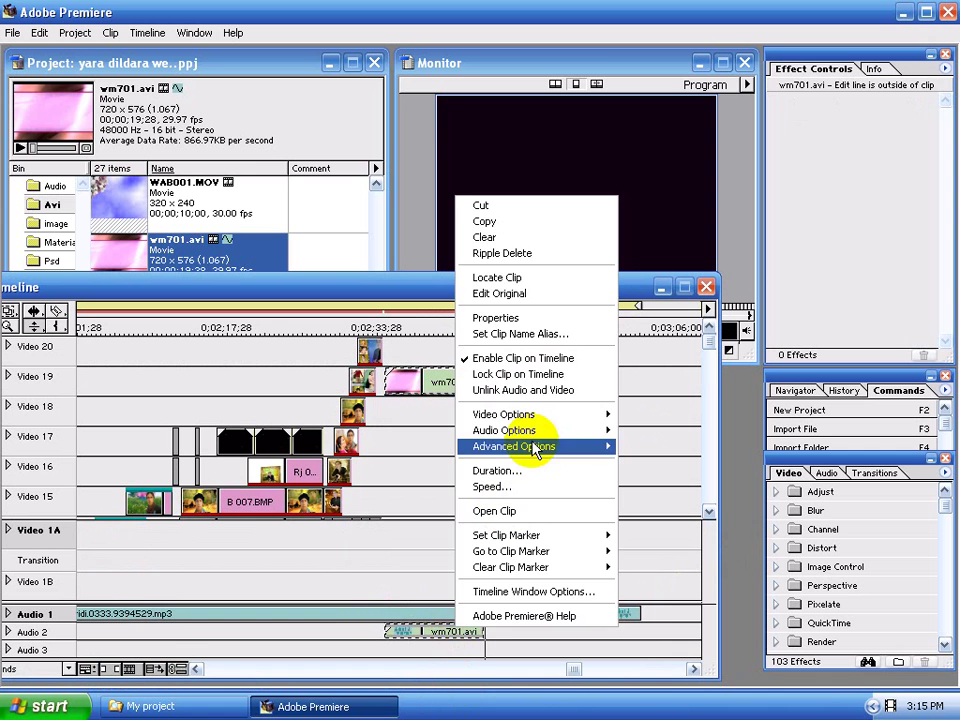
click(537, 391)
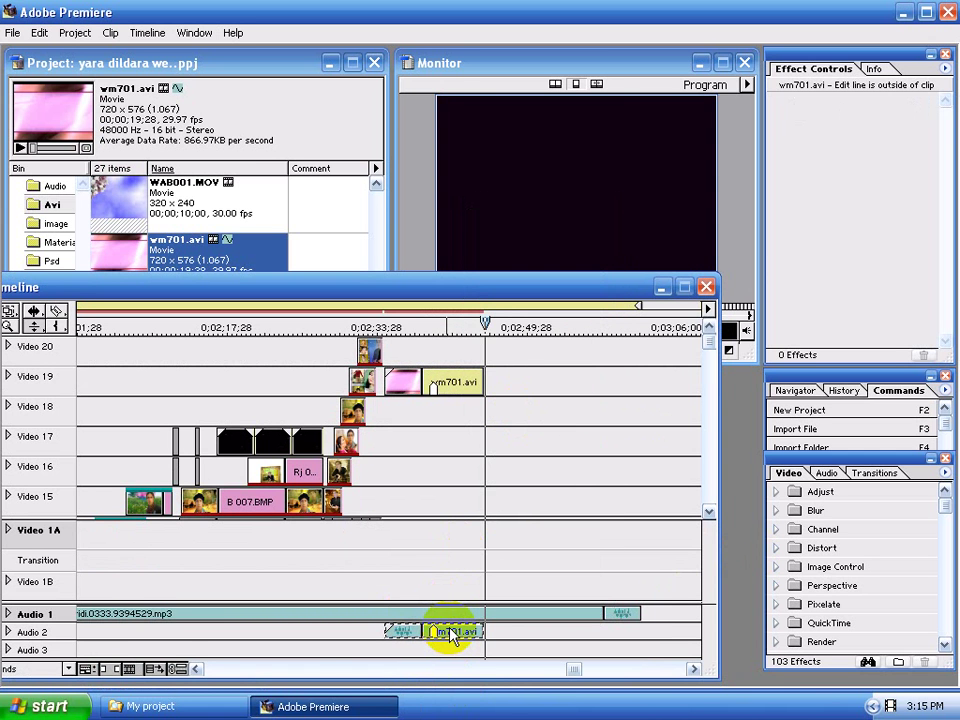
key(Delete)
click(437, 387)
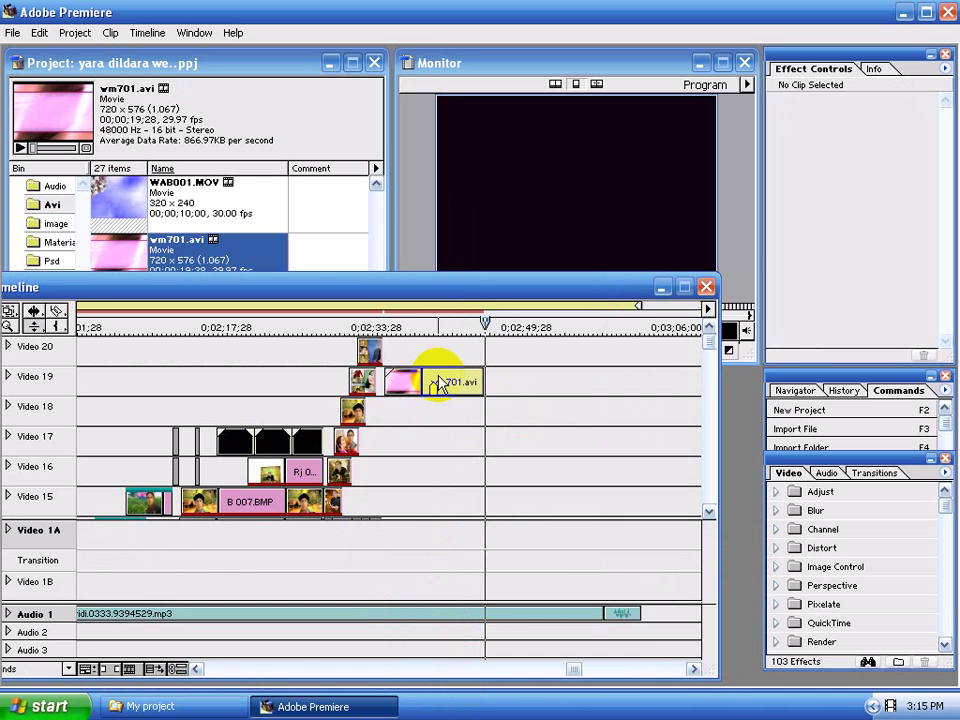
Select B 001.bmp in the image bin and place it on Video 20
click(56, 224)
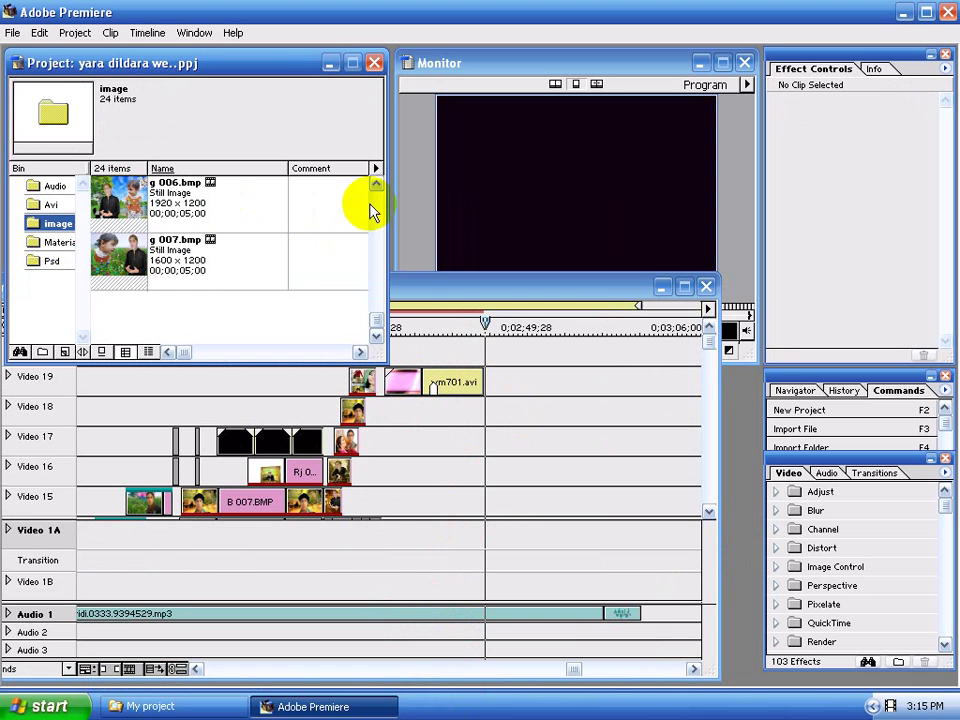
click(375, 188)
click(375, 188)
click(375, 188)
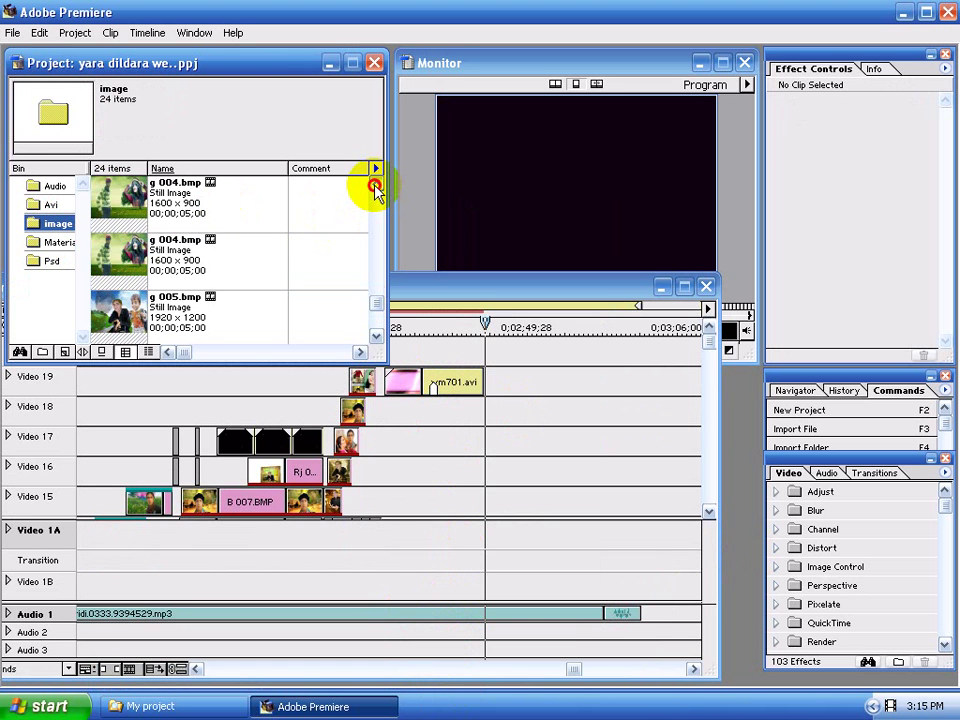
click(375, 188)
click(375, 188)
click(375, 188)
click(375, 188)
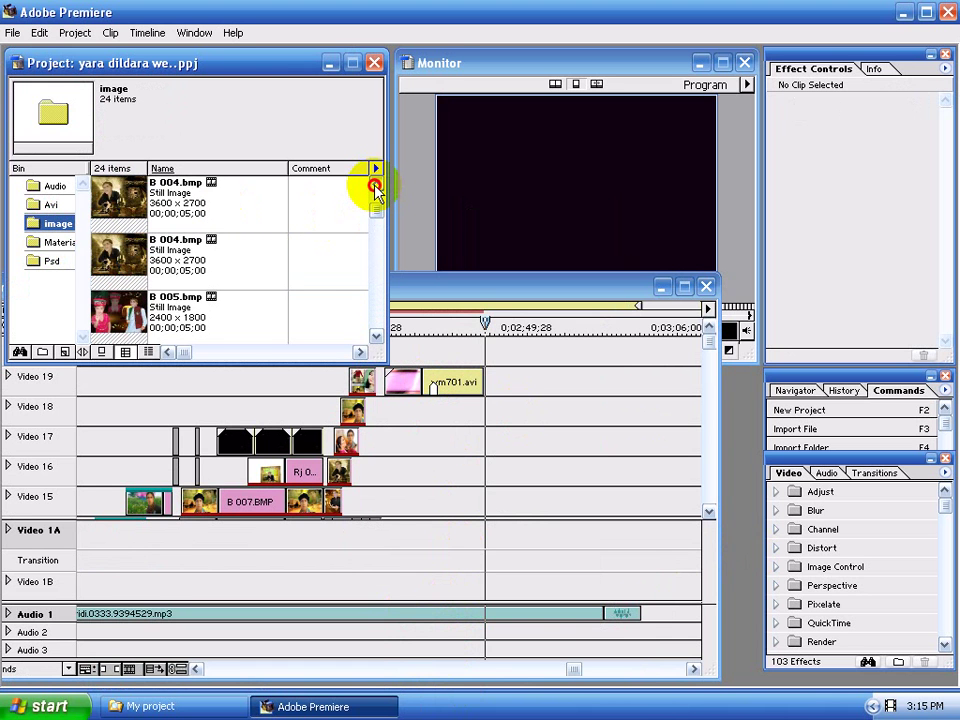
click(376, 190)
click(375, 188)
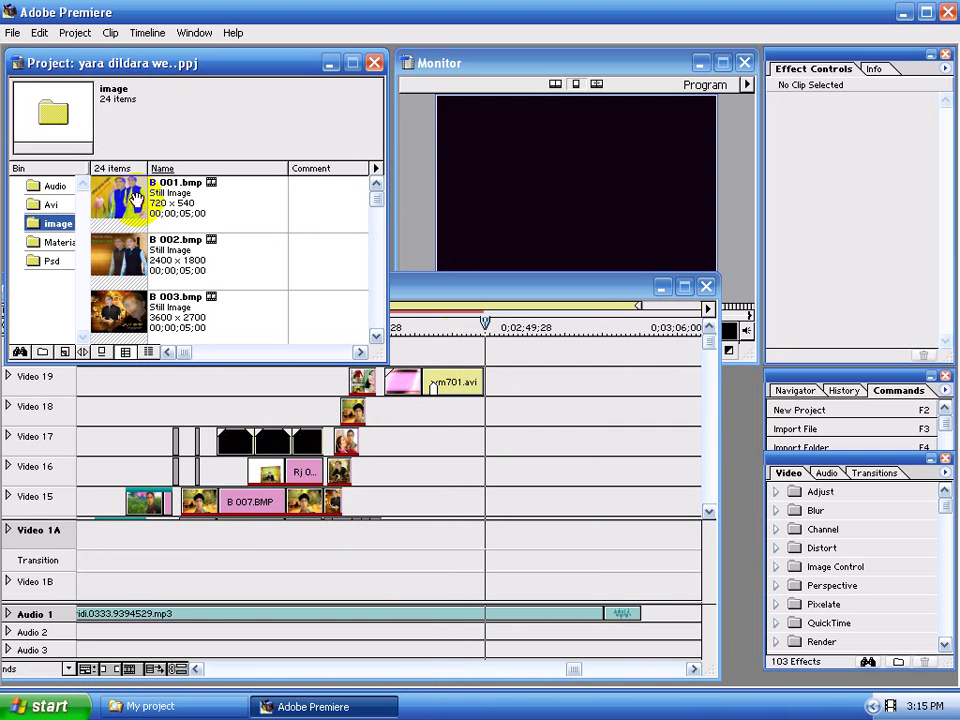
mouse_move(126, 196)
mouse_down()
mouse_move(438, 348)
mouse_move(415, 352)
mouse_up()
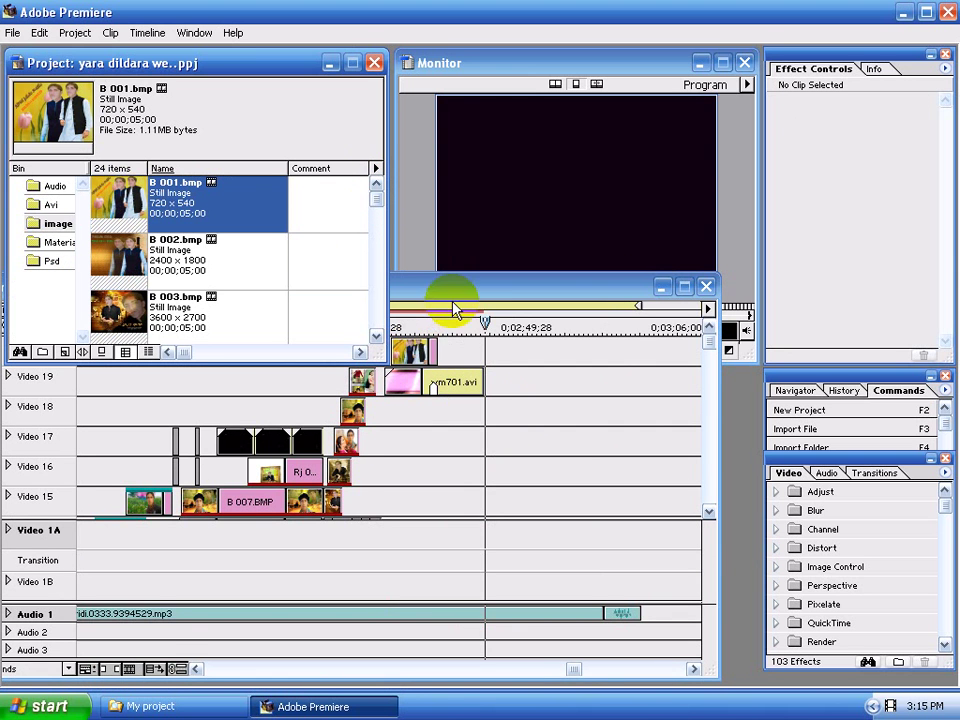
drag(456, 292, 469, 350)
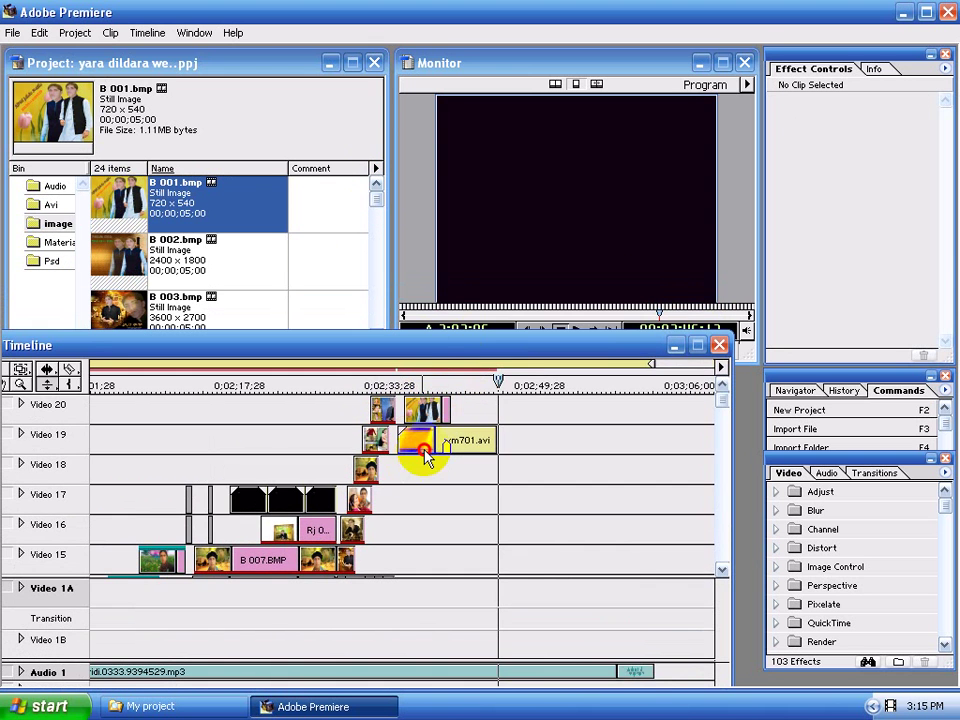
Move wm701.avi to Video 15 and the still to Video 16, then add more B 001.bmp copies above
drag(417, 442, 420, 557)
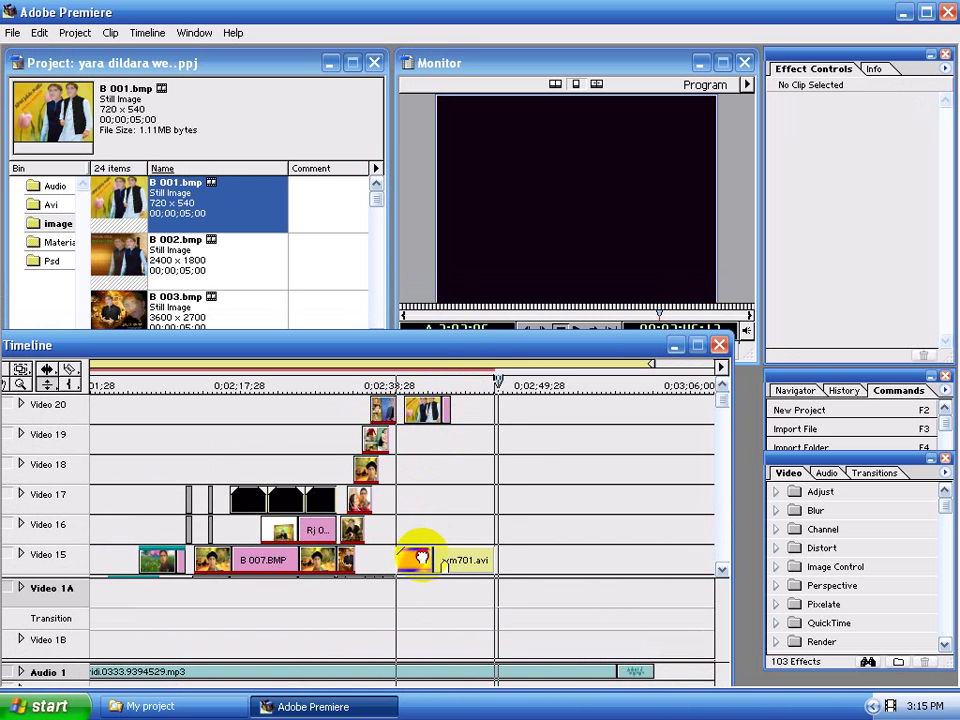
mouse_move(418, 408)
mouse_down()
mouse_move(418, 537)
mouse_move(410, 528)
mouse_move(429, 524)
mouse_up()
click(429, 527)
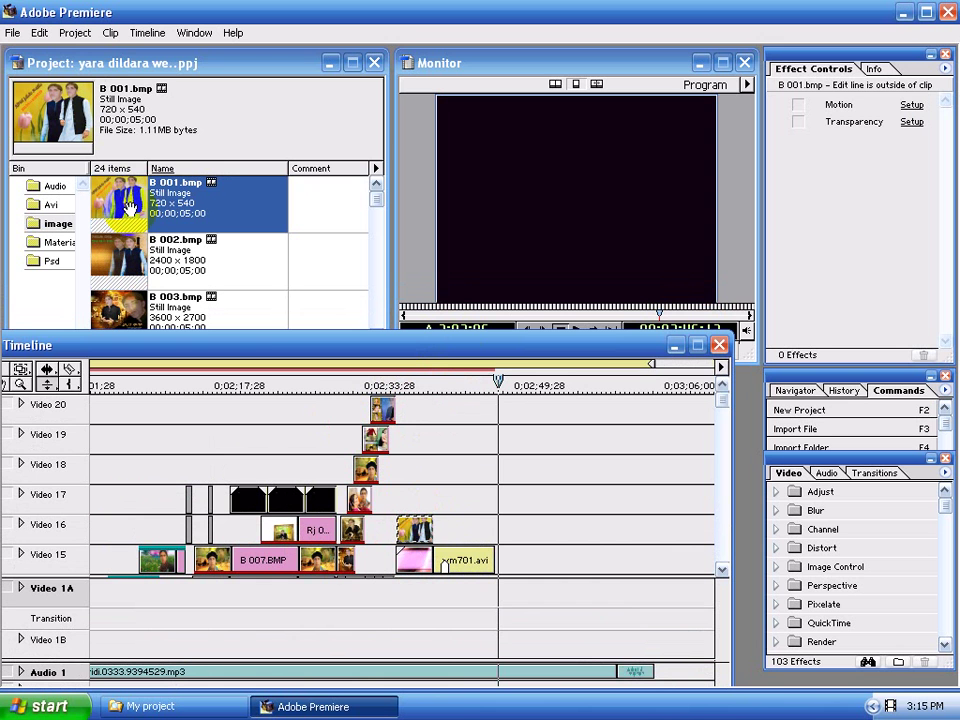
mouse_move(130, 207)
mouse_down()
mouse_move(421, 505)
mouse_move(525, 470)
mouse_up()
click(426, 499)
click(526, 468)
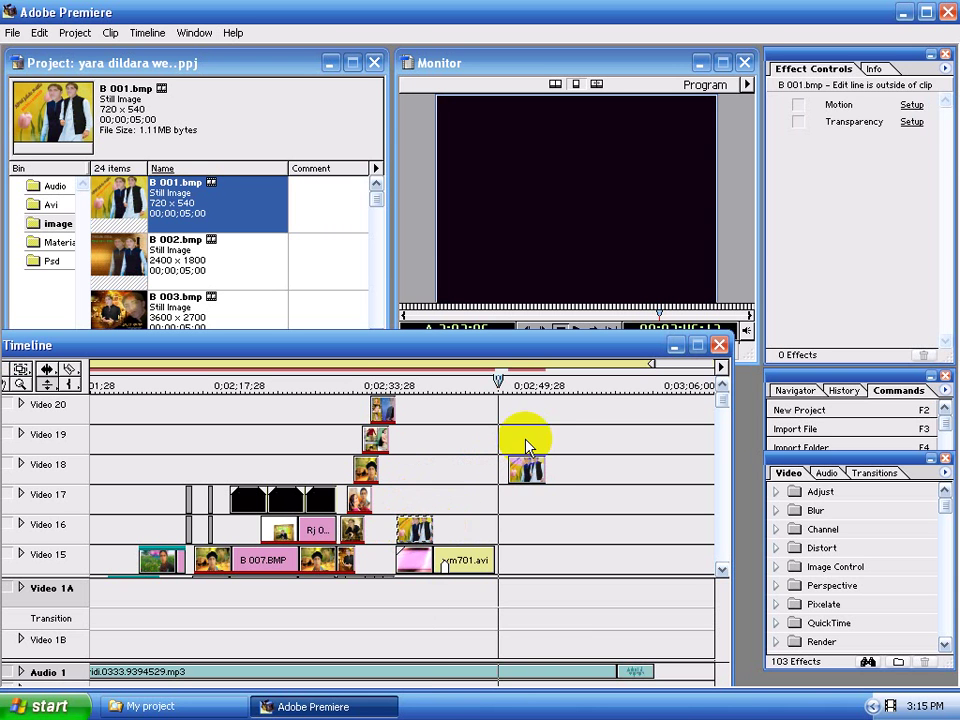
In Motion Settings, move the B 001 start point right of centre and shrink it
click(911, 104)
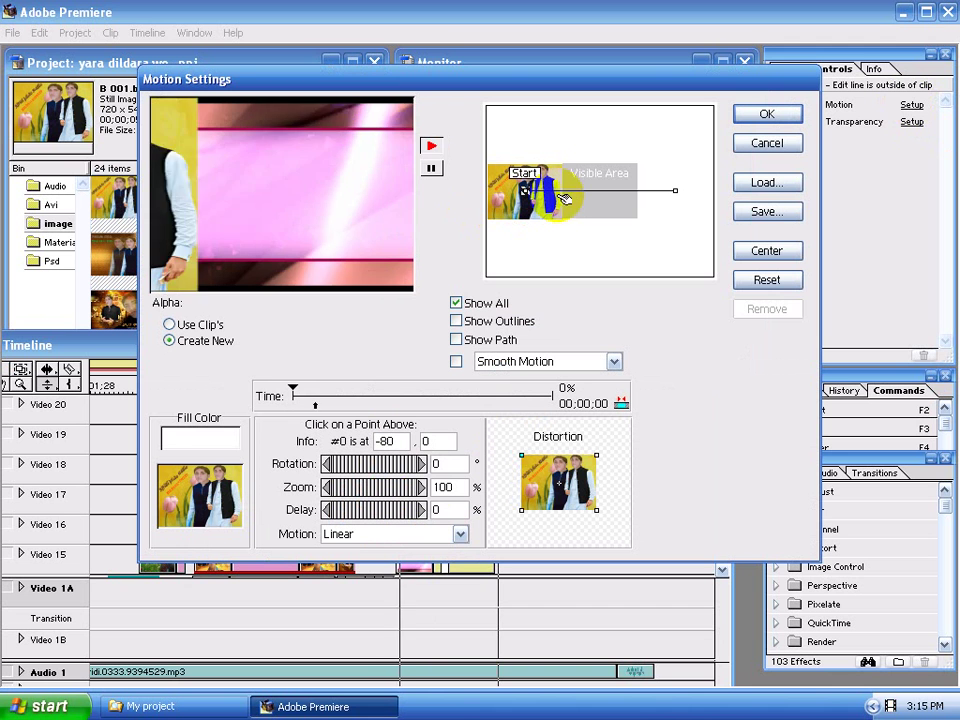
click(431, 168)
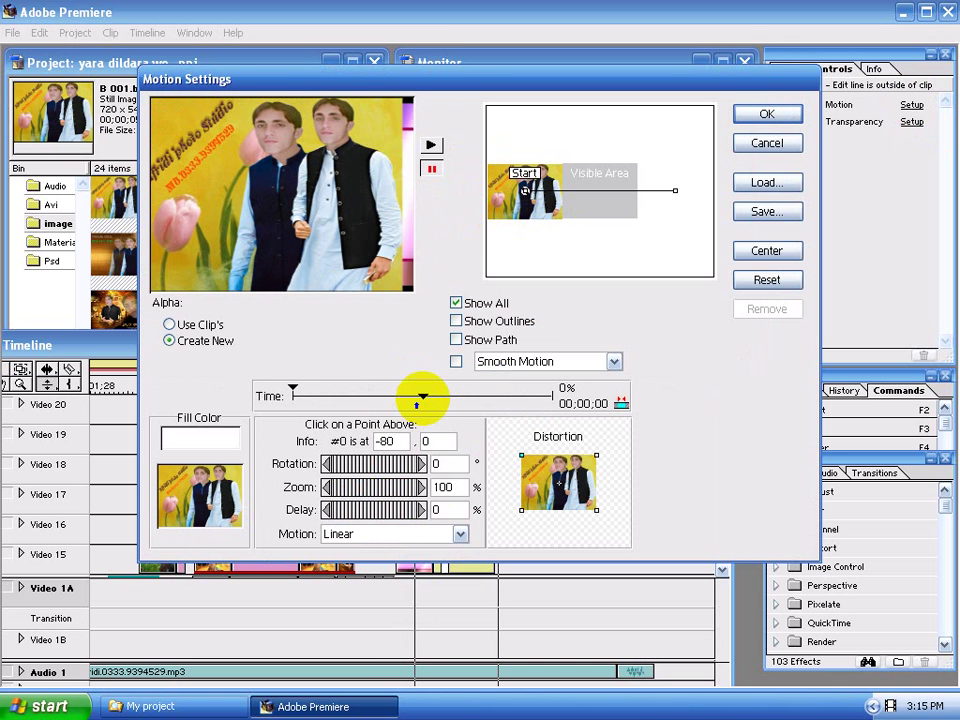
click(377, 405)
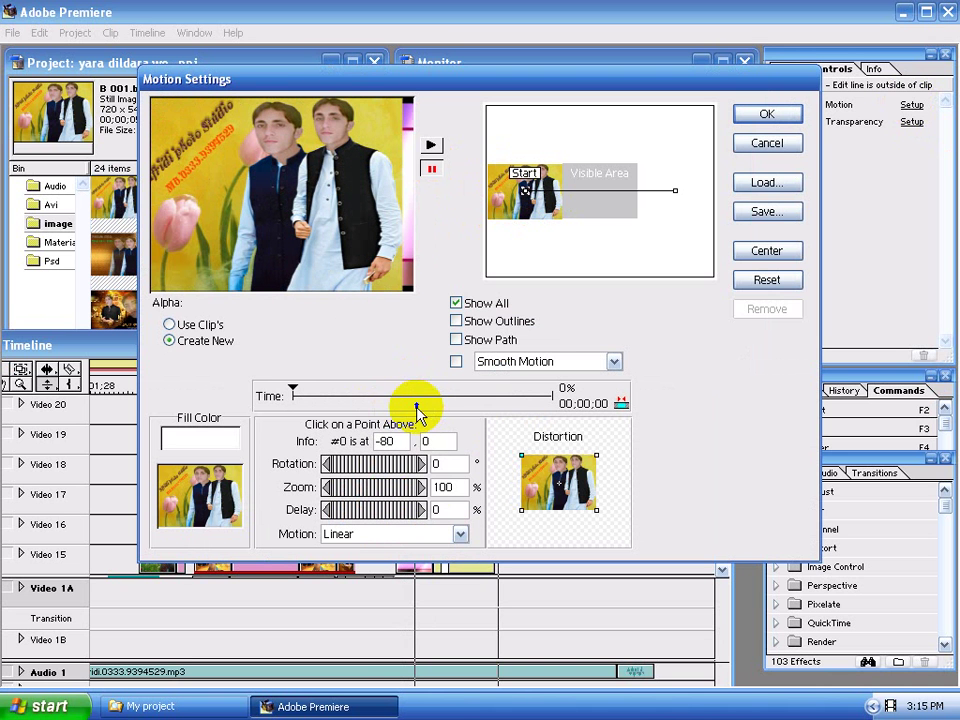
drag(416, 405, 294, 398)
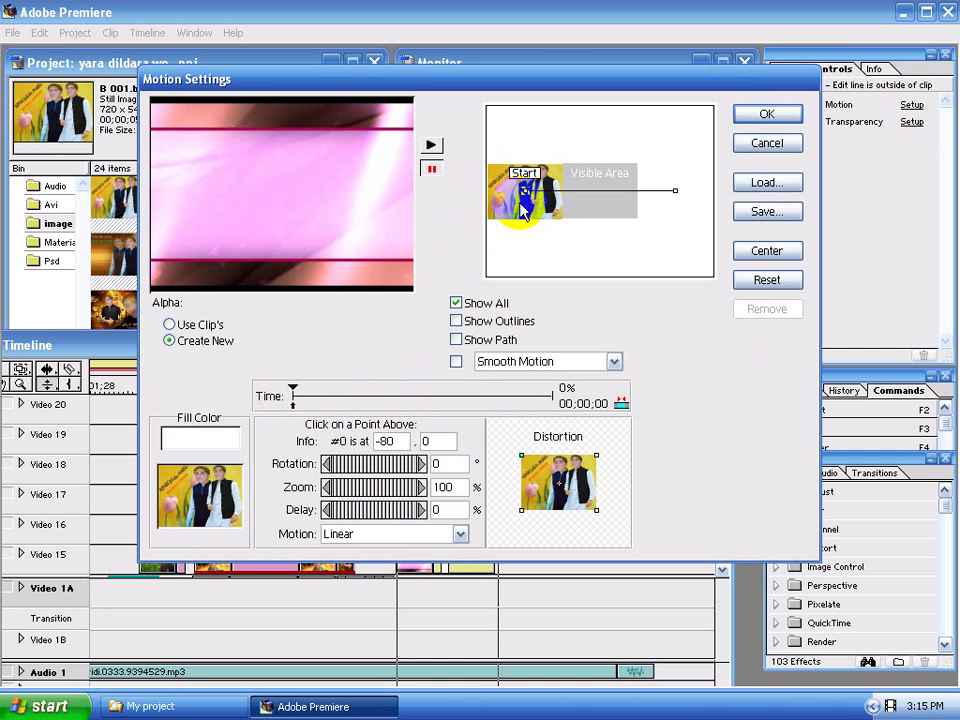
click(533, 196)
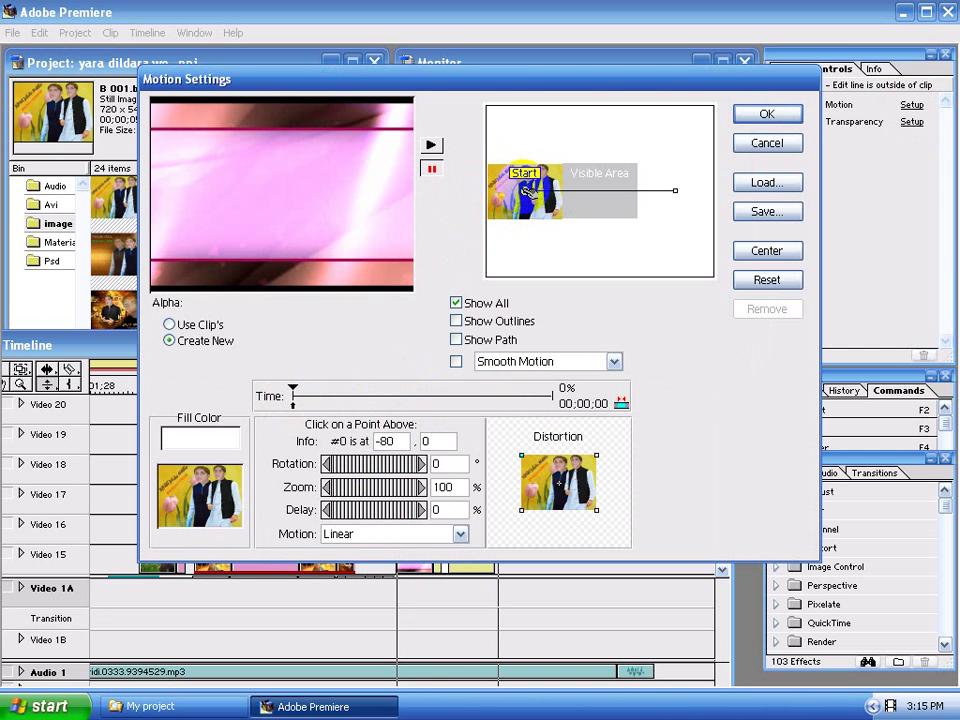
drag(527, 192, 640, 190)
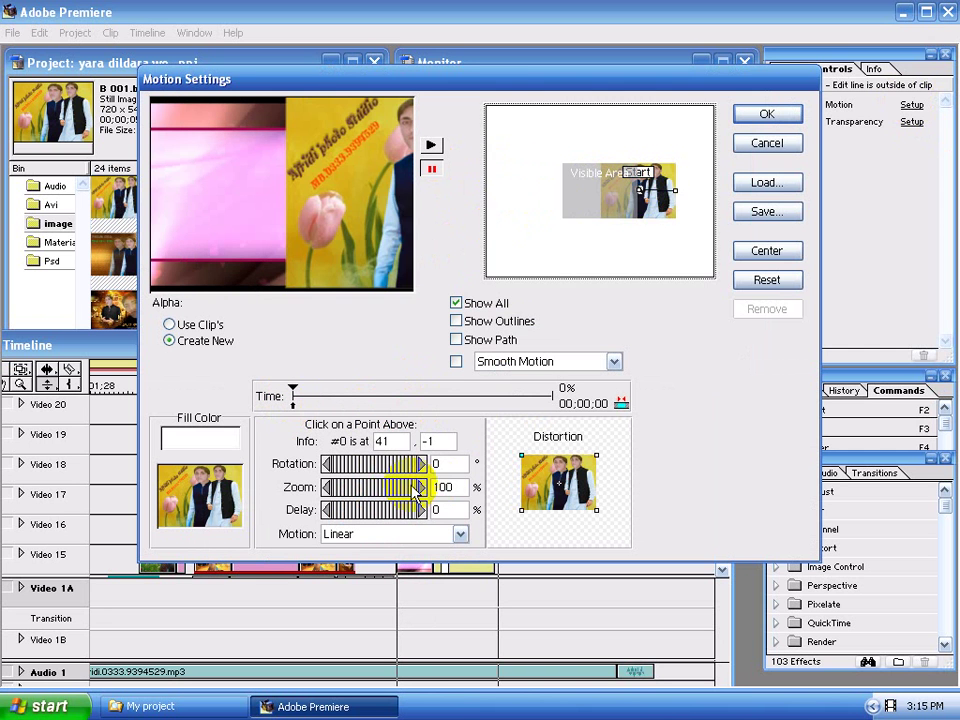
drag(414, 488, 376, 488)
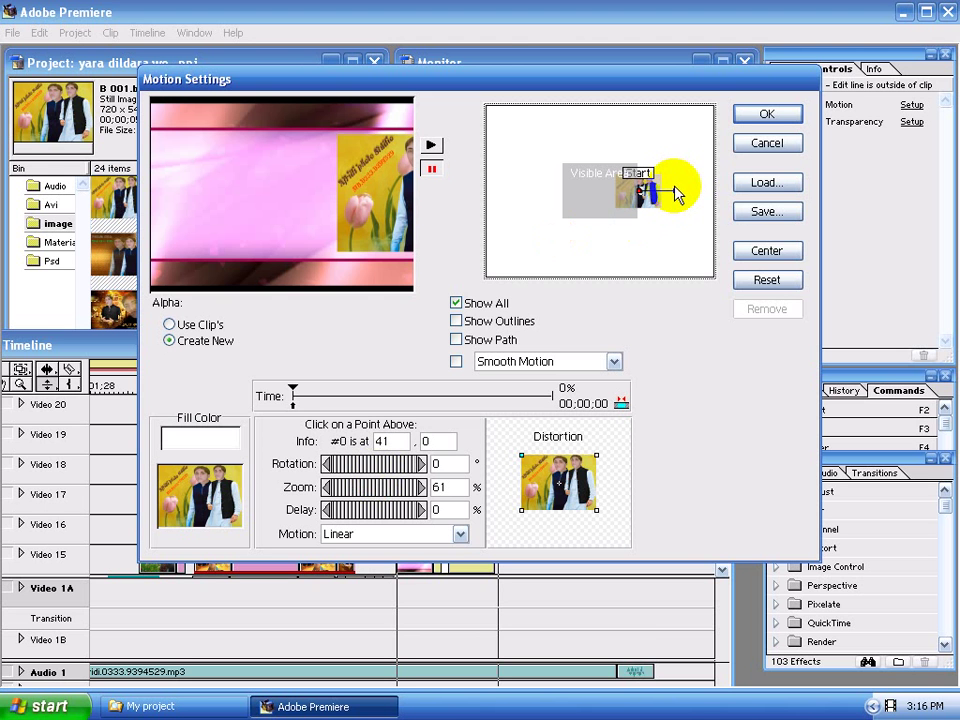
Set the end point's zoom to 61 and slide it left to about -56,0
click(680, 193)
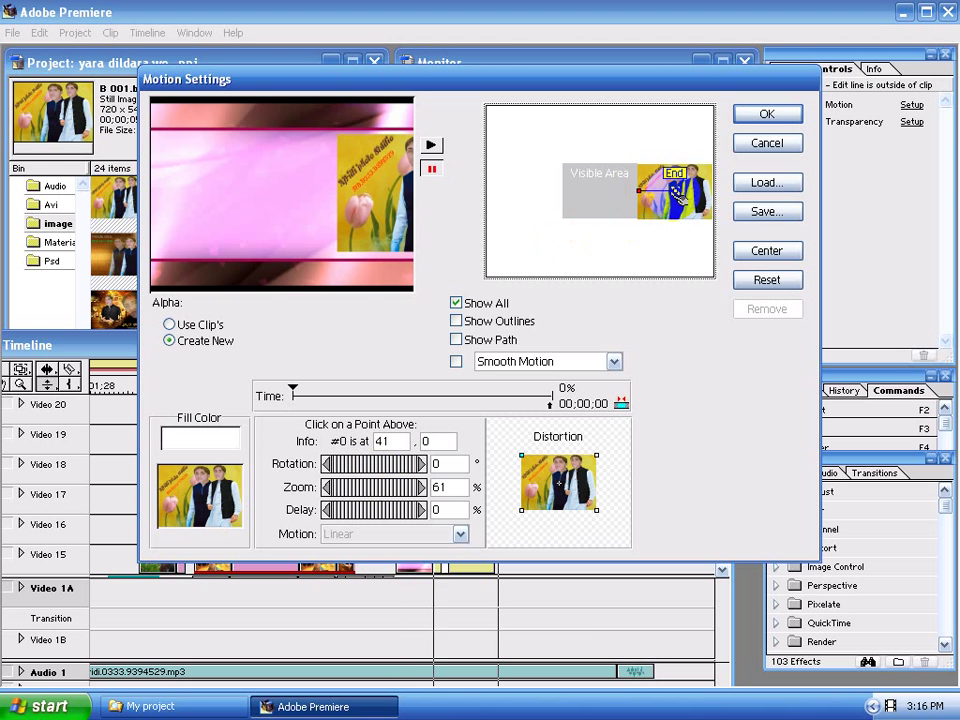
drag(452, 487, 436, 487)
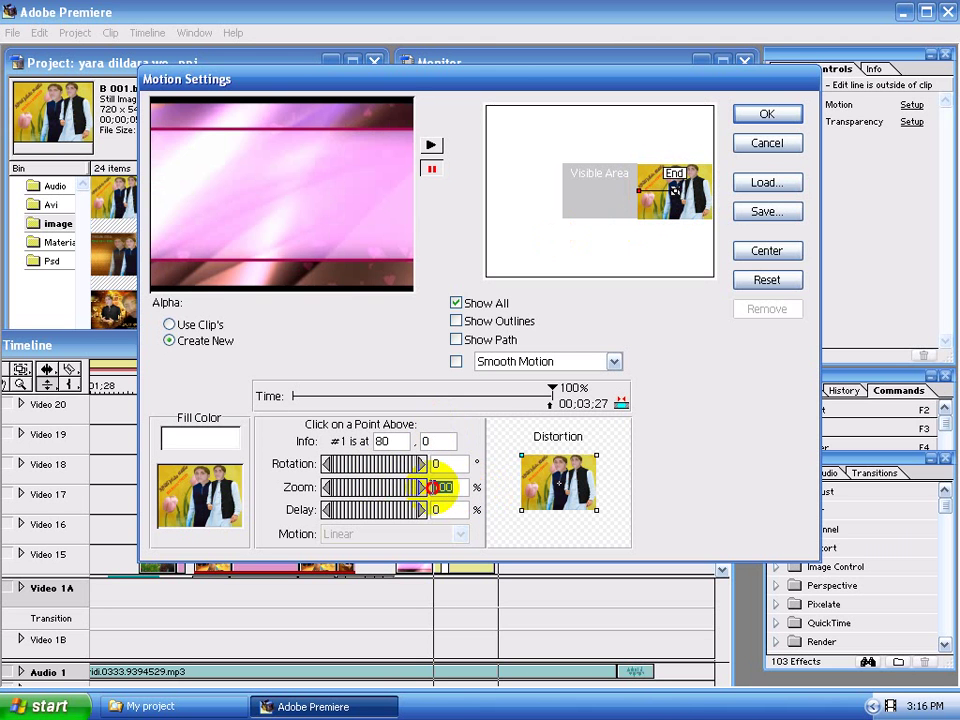
text(61)
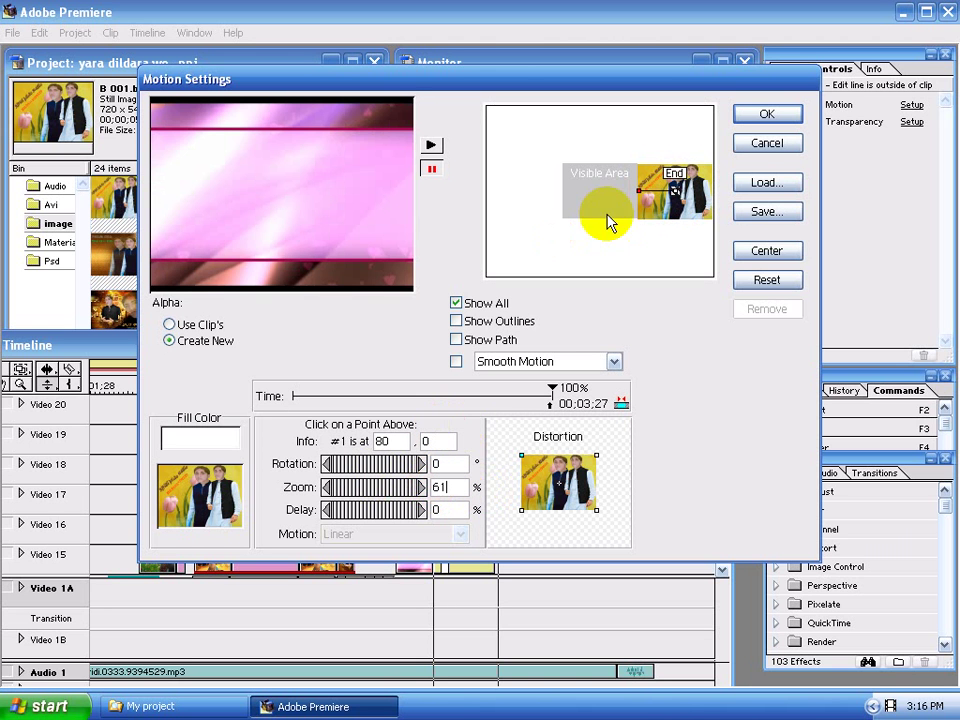
drag(643, 193, 676, 197)
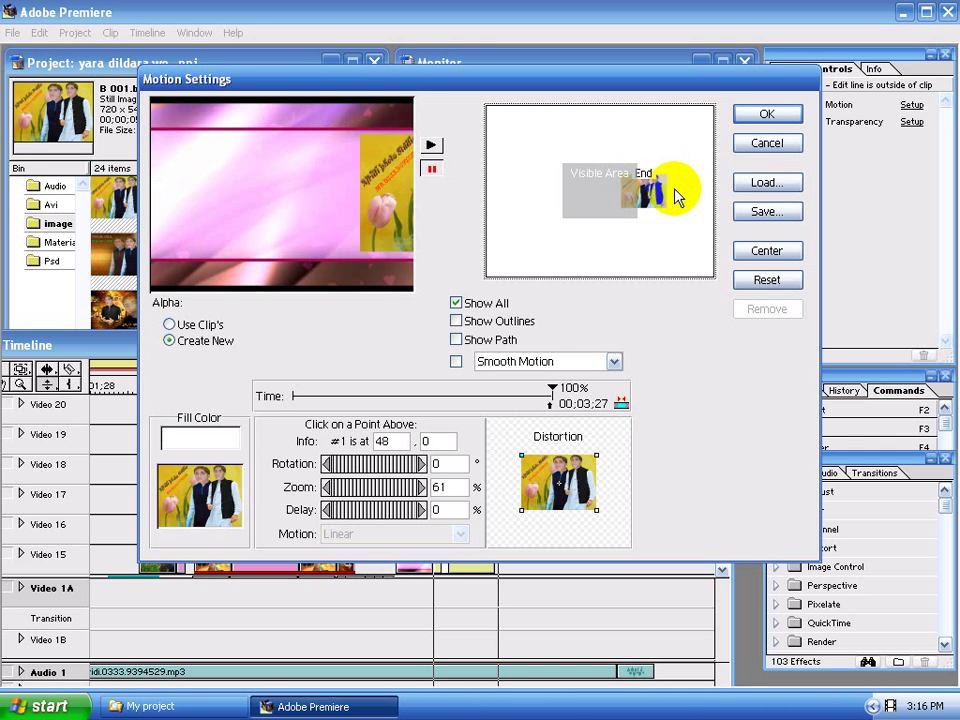
key(Left)
key(Left)
key(Left)
key(Left)
key(Left)
key(Left)
key(Left)
key(Left)
key(Left)
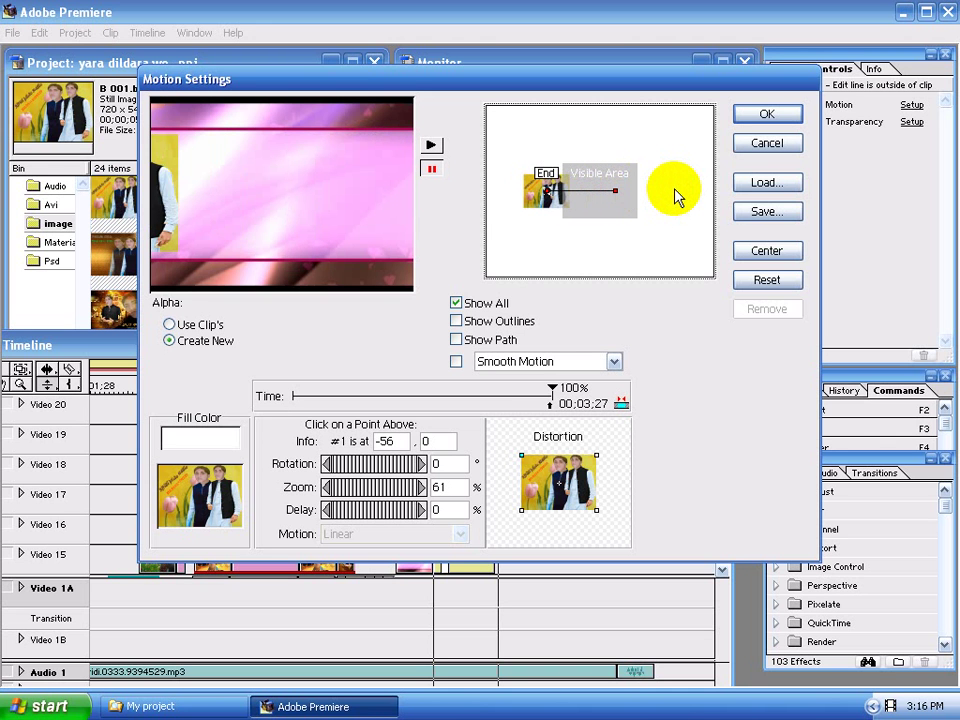
key(Left)
key(Left)
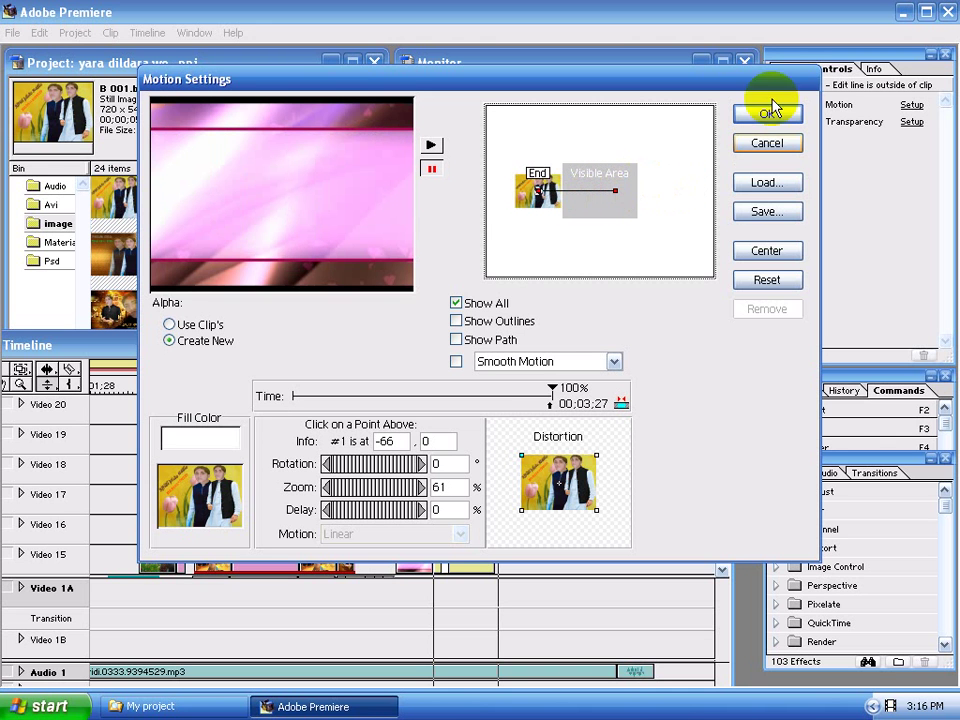
Apply the motion settings and move the B 001 still down onto Video 17
click(767, 116)
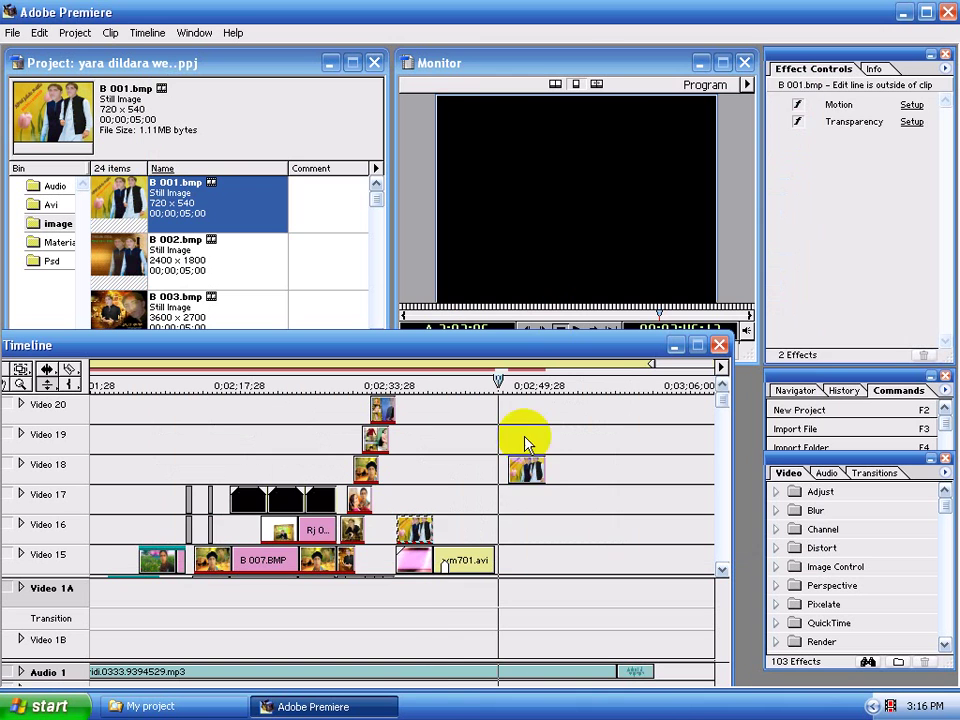
mouse_move(428, 493)
mouse_down()
mouse_move(415, 505)
mouse_move(424, 511)
mouse_up()
click(424, 511)
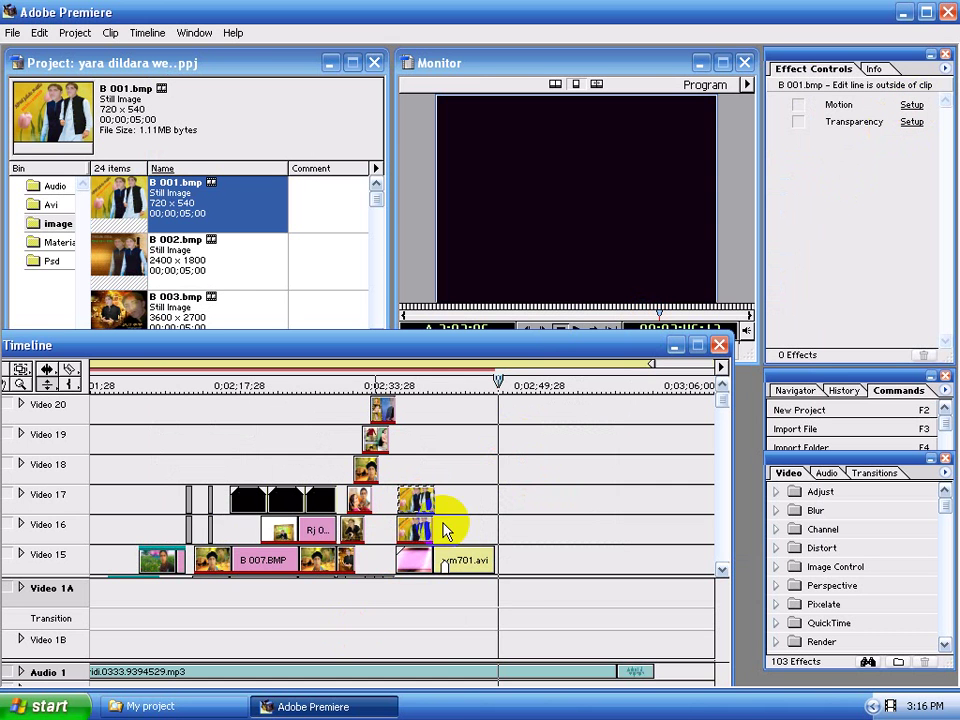
Expand Video 16 to check its B 001 clip, then collapse it and reselect the stacked still
click(187, 533)
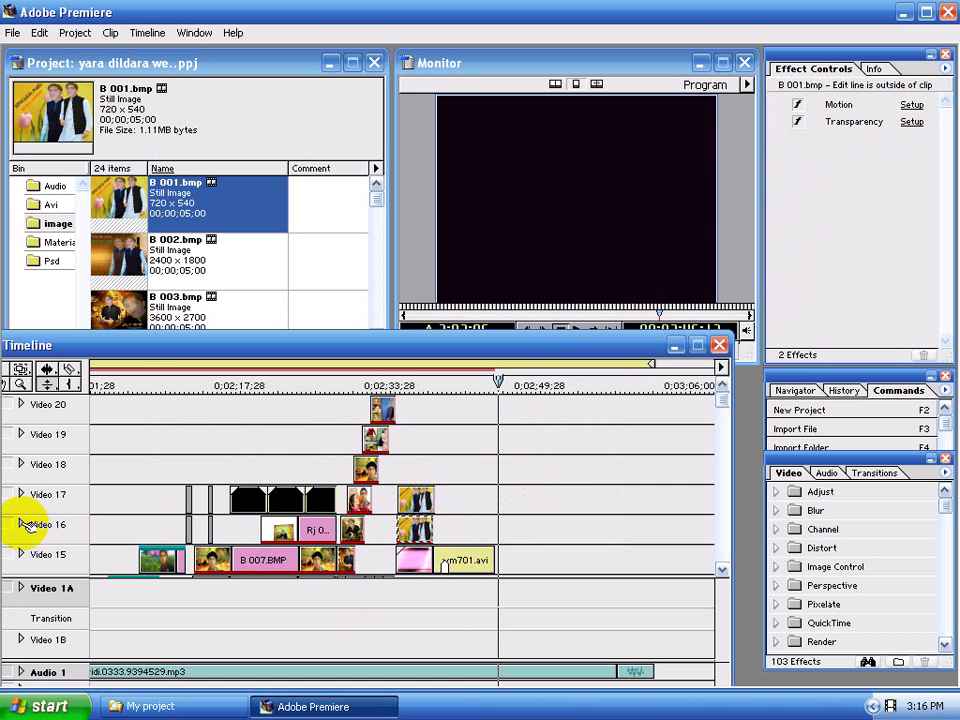
click(21, 524)
click(317, 574)
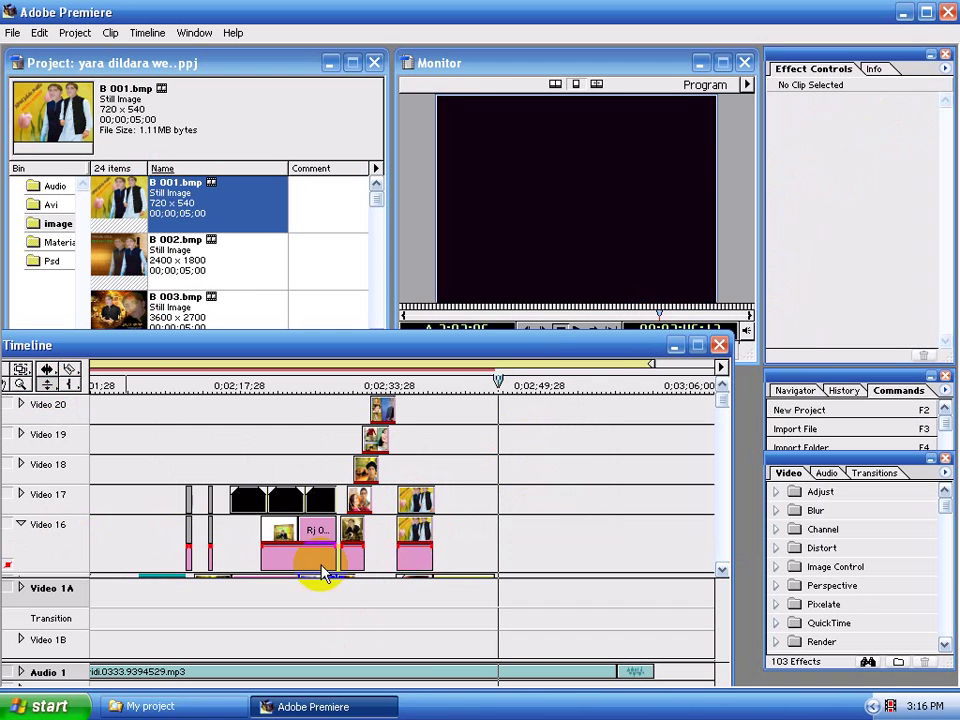
drag(414, 547, 414, 552)
click(414, 554)
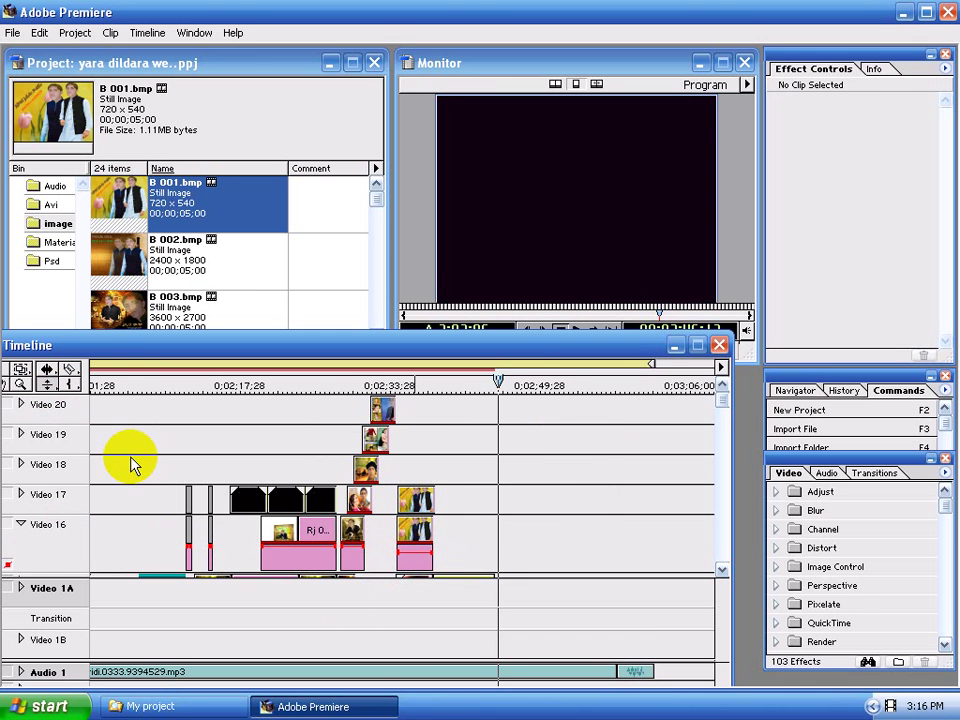
click(22, 525)
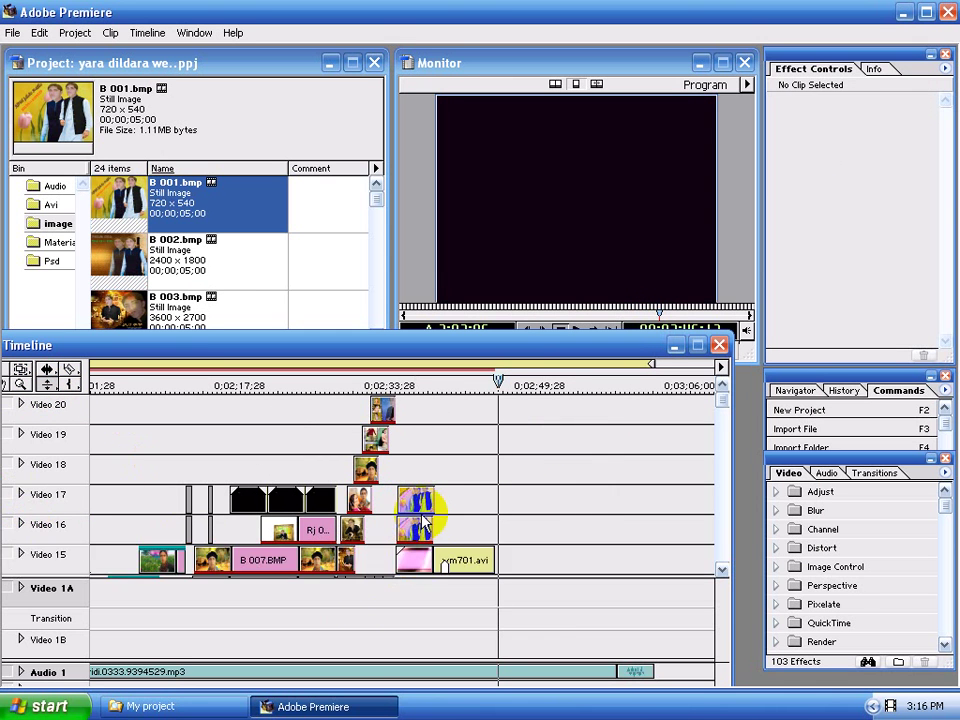
click(418, 503)
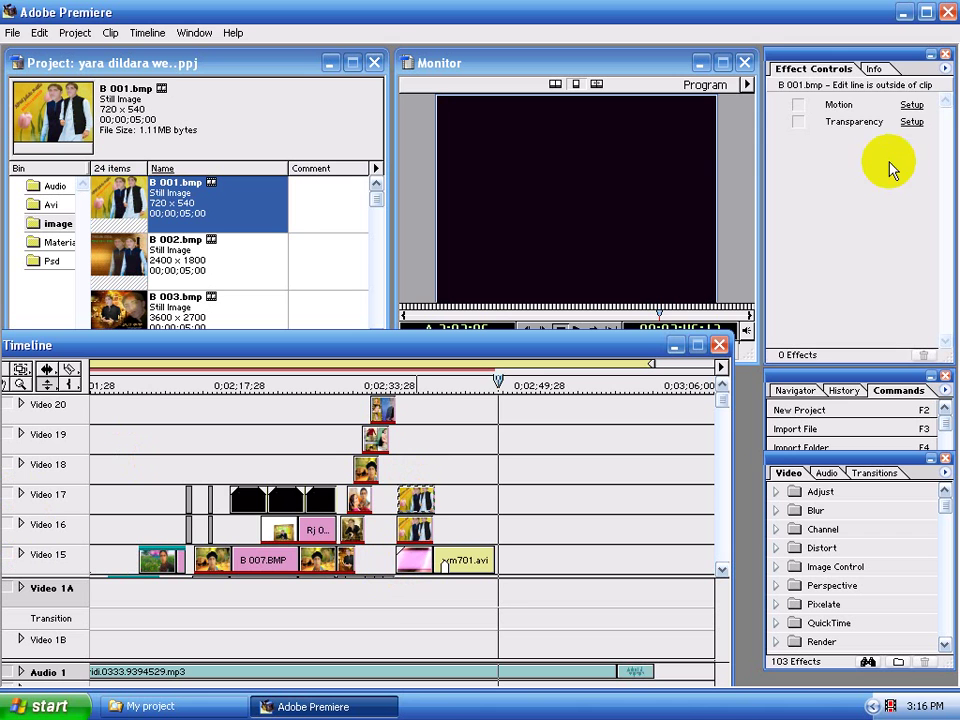
Give this still 55% zoom, start at frame centre, and push its end point off the left edge
click(911, 105)
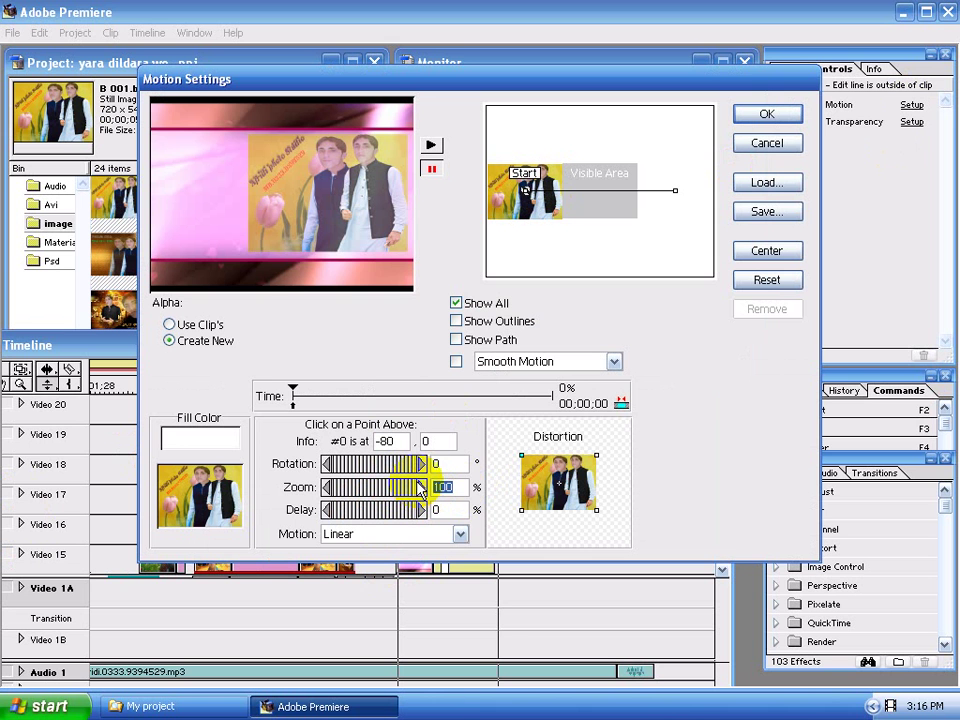
text(55)
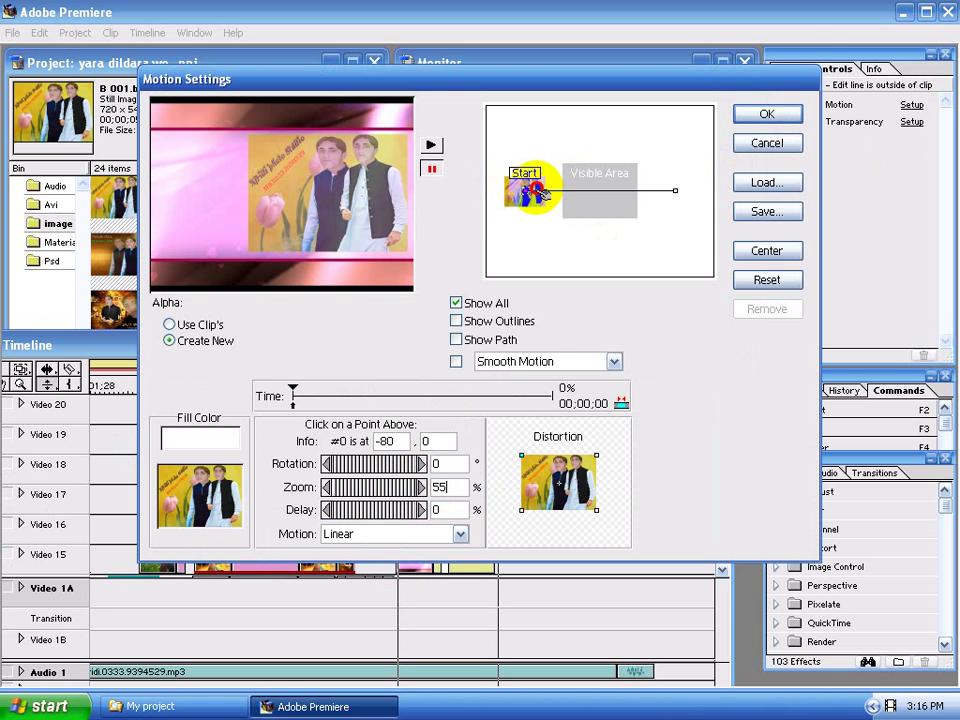
drag(527, 191, 619, 195)
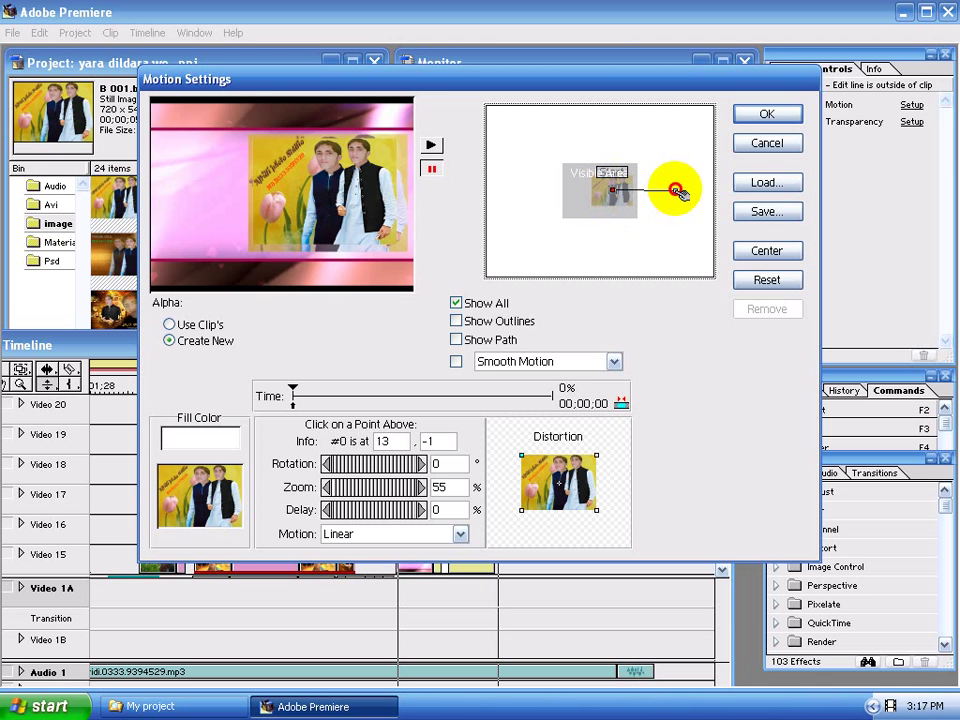
click(677, 190)
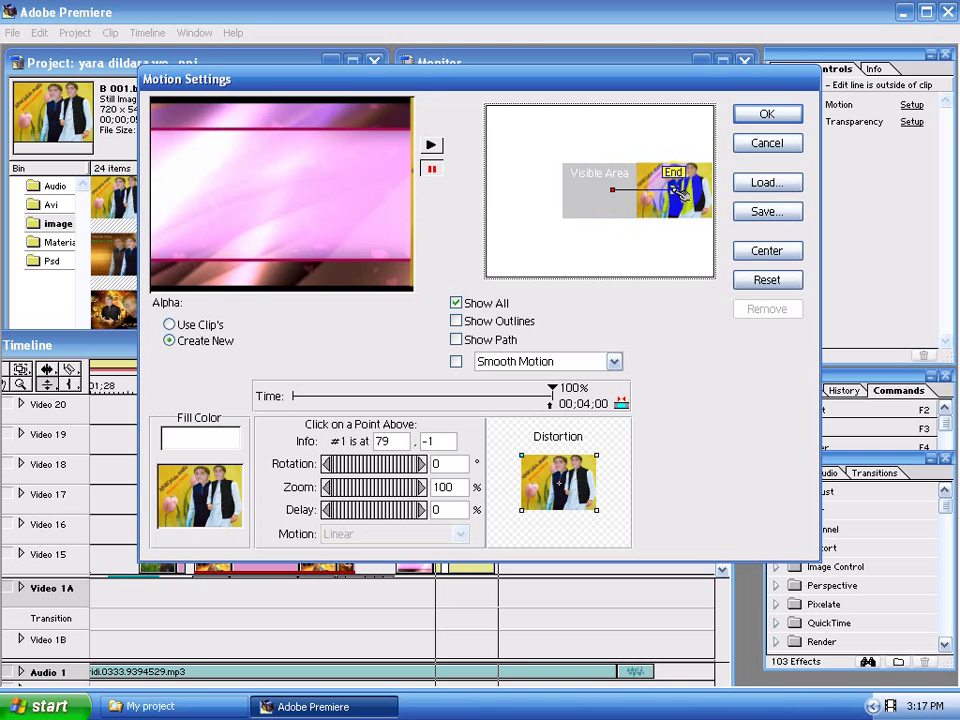
key(Left)
key(Left)
key(Left)
key(Left)
key(Left)
key(Left)
key(Left)
key(Left)
key(Left)
key(Left)
key(Left)
key(Left)
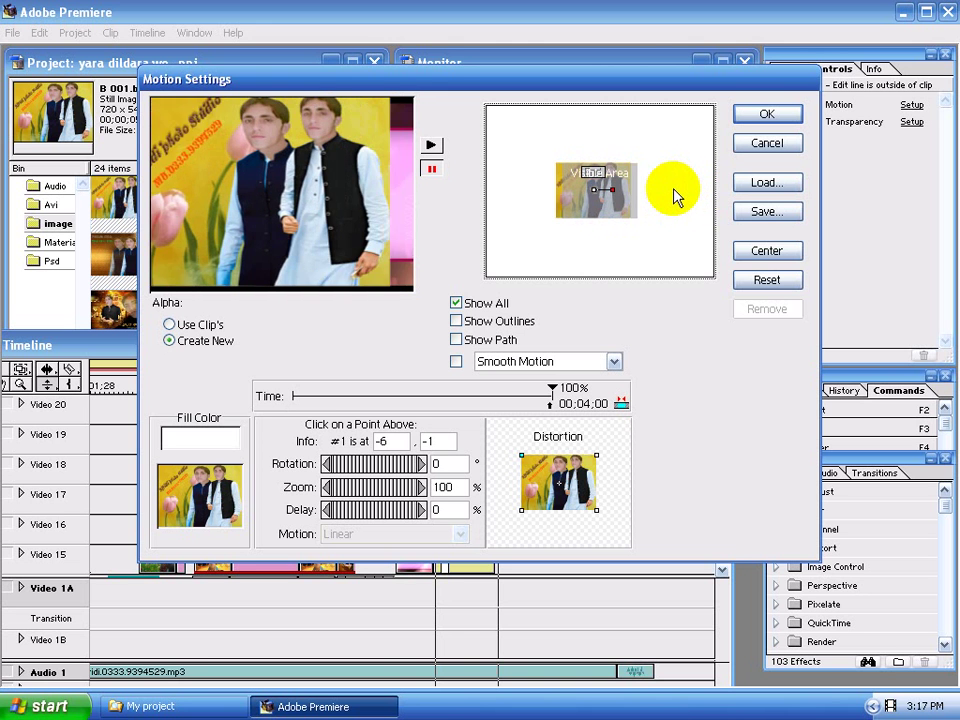
key(Left)
key(Left)
key(Left)
key(Left)
key(Left)
key(Left)
key(Left)
key(Left)
key(Left)
key(Left)
key(Left)
key(Left)
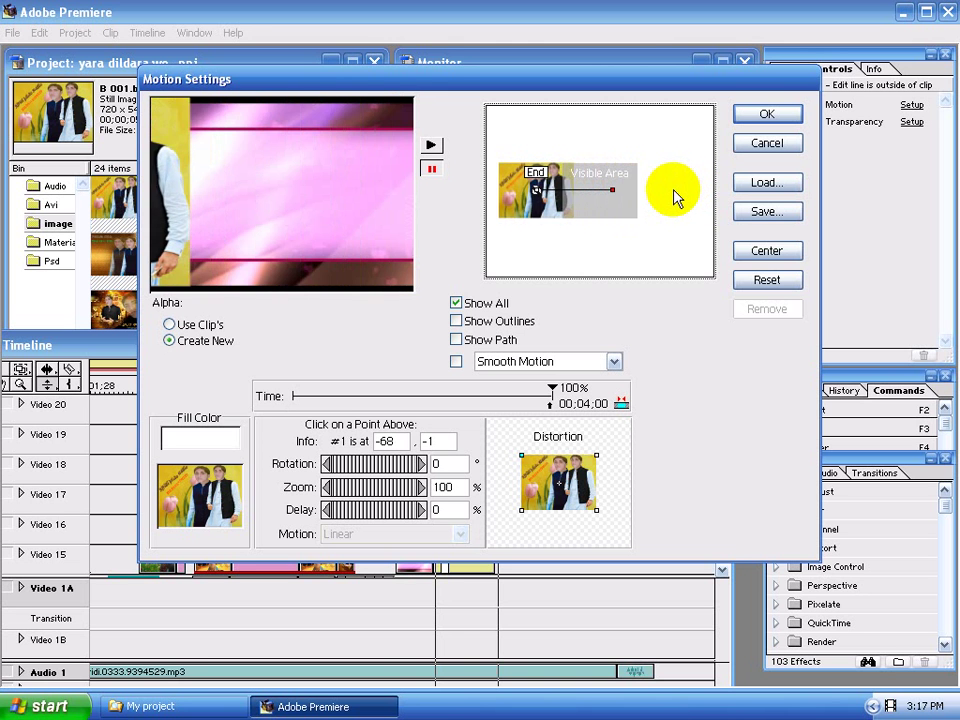
key(Left)
key(Left)
key(Left)
key(Left)
key(Left)
key(Left)
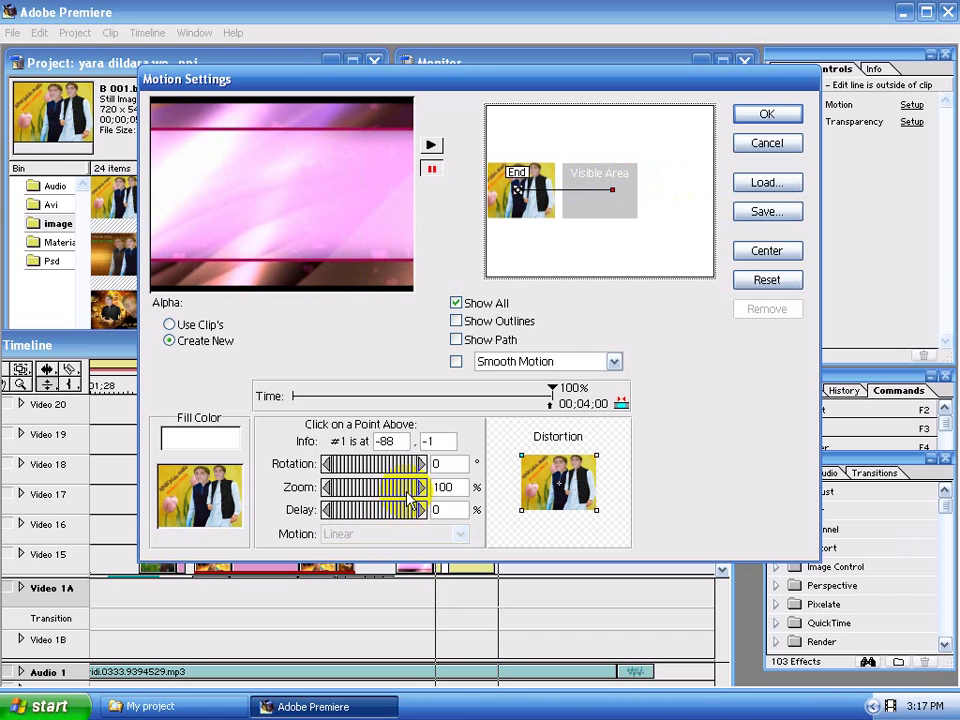
click(420, 493)
text(55)
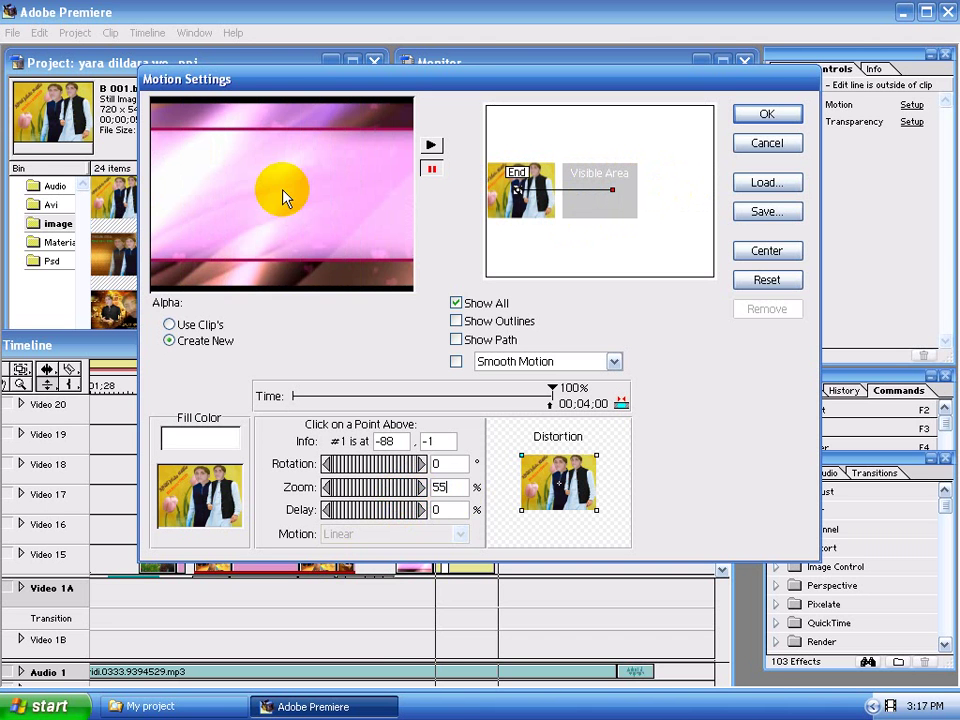
click(429, 150)
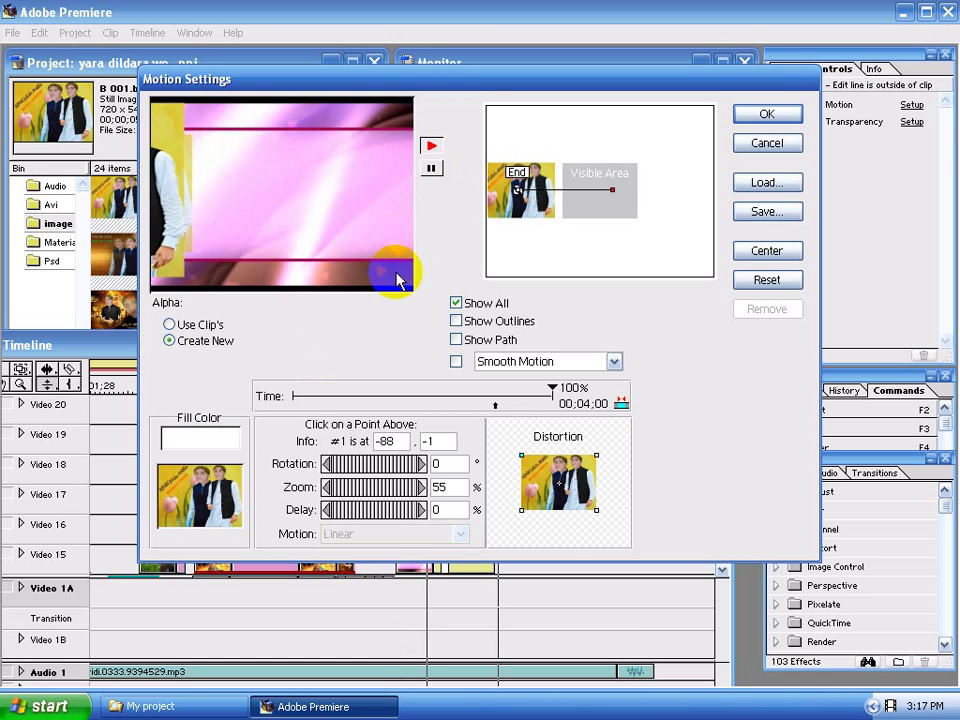
click(431, 168)
Fine-tune the end point to -69, -1 and scrub the preview near the motion's end
click(520, 195)
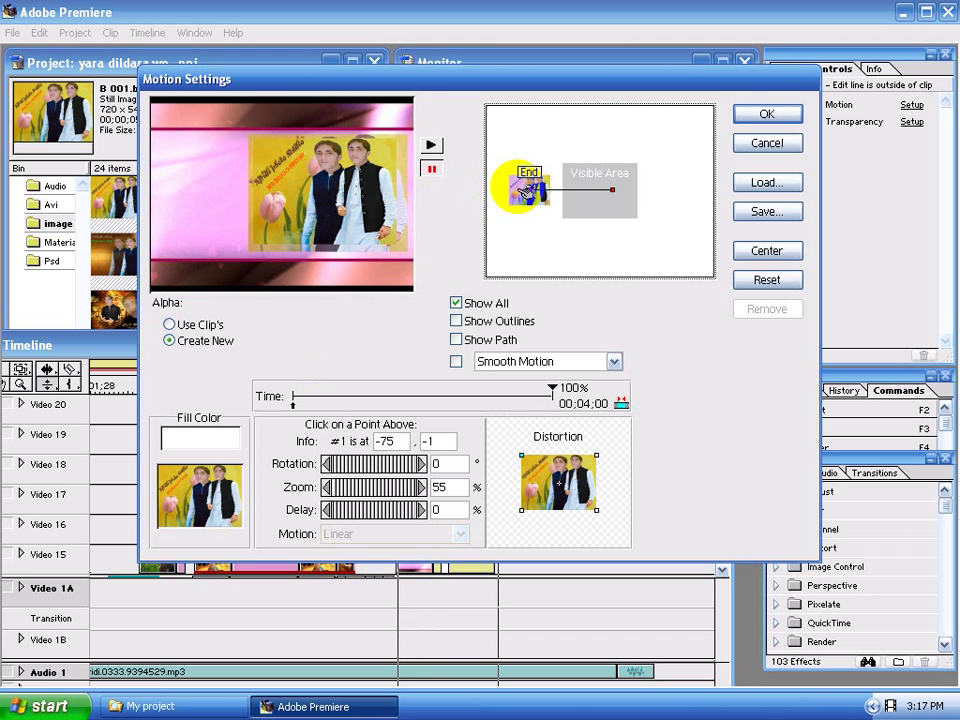
drag(527, 191, 541, 191)
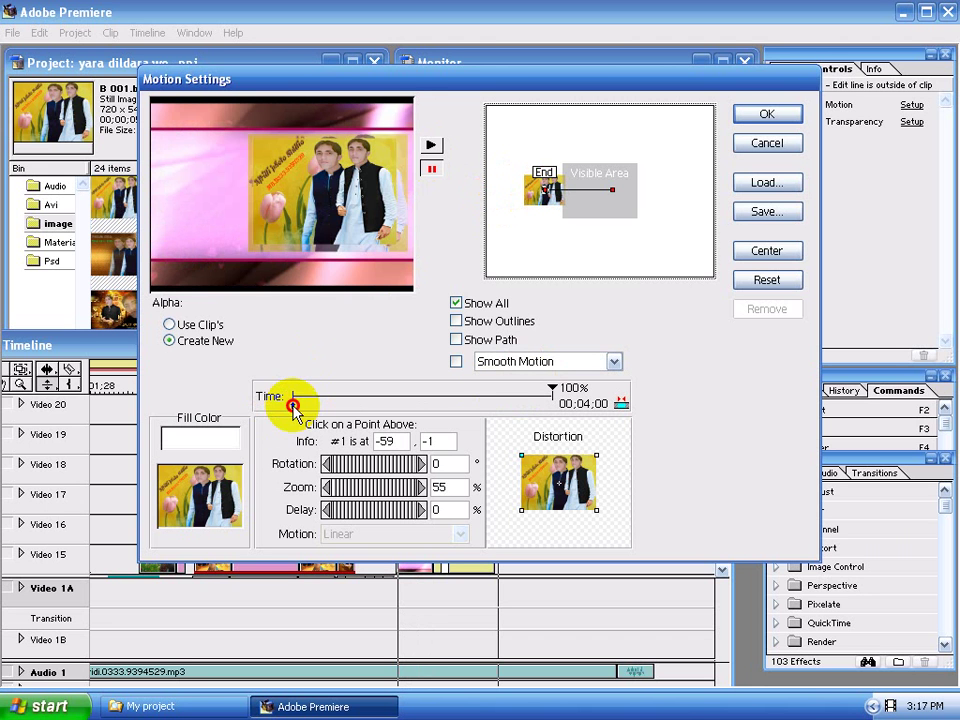
drag(293, 406, 487, 412)
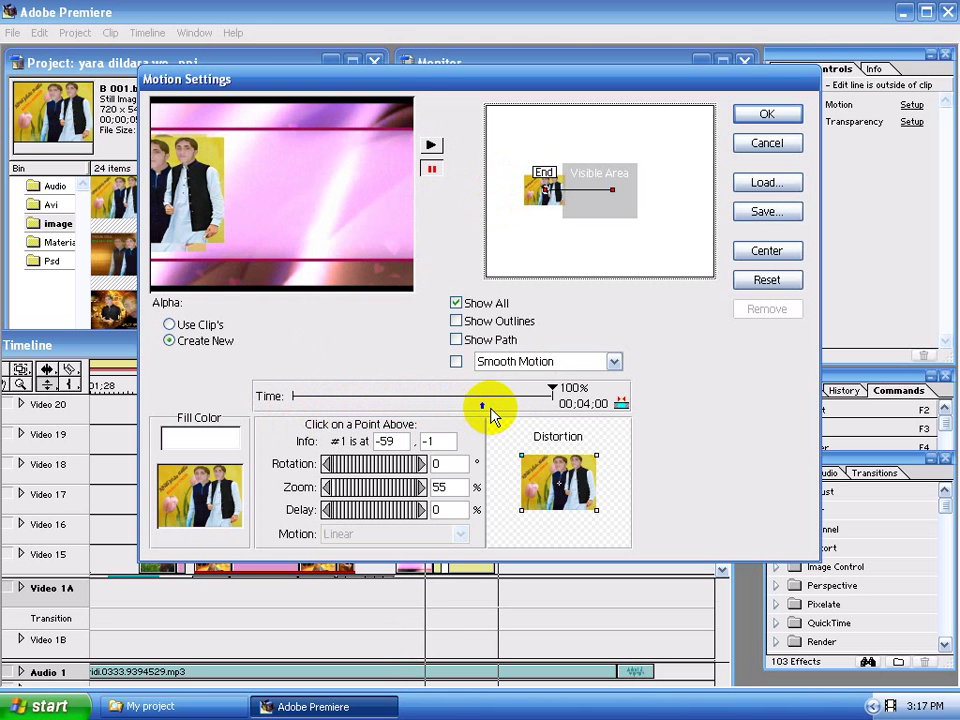
key(Left)
key(Left)
key(Left)
key(Left)
key(Left)
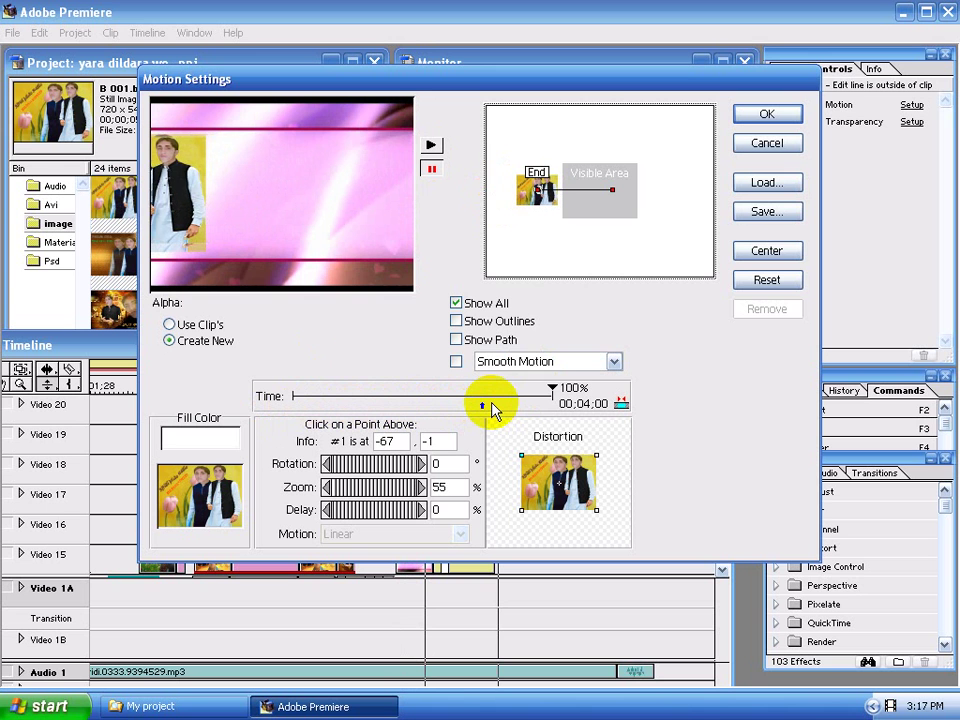
key(Left)
key(Left)
key(Left)
key(Right)
key(Right)
key(Right)
key(Down)
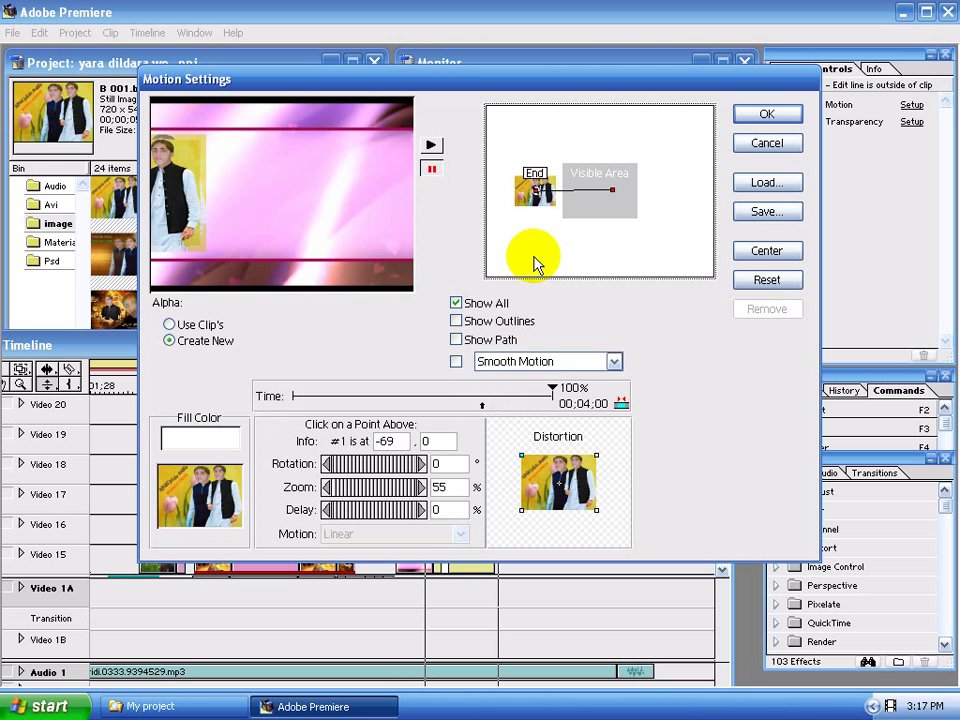
key(Up)
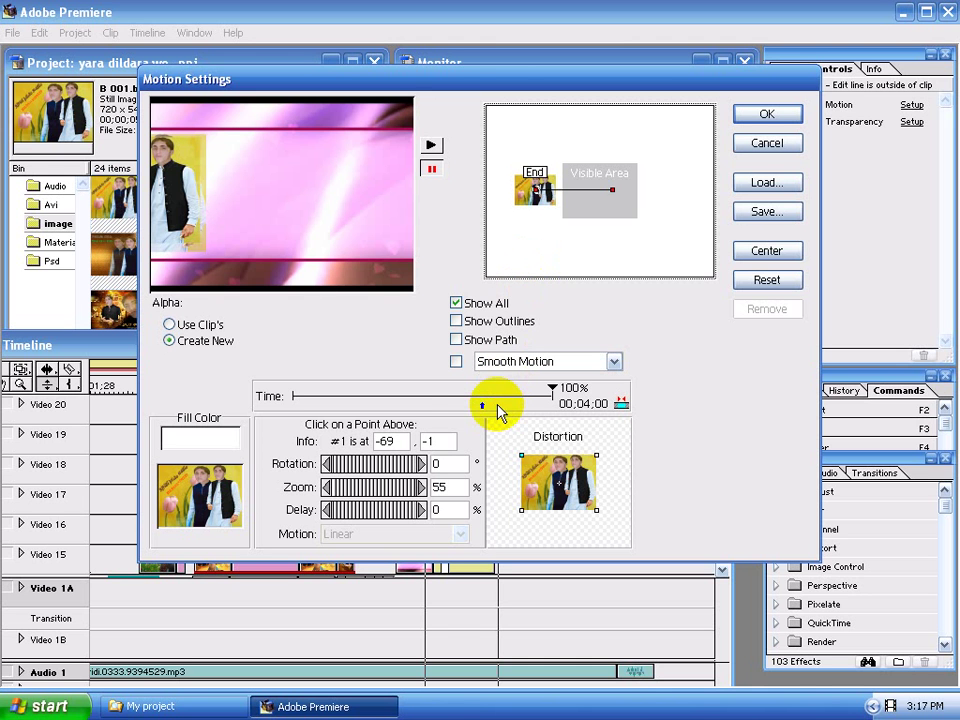
click(483, 407)
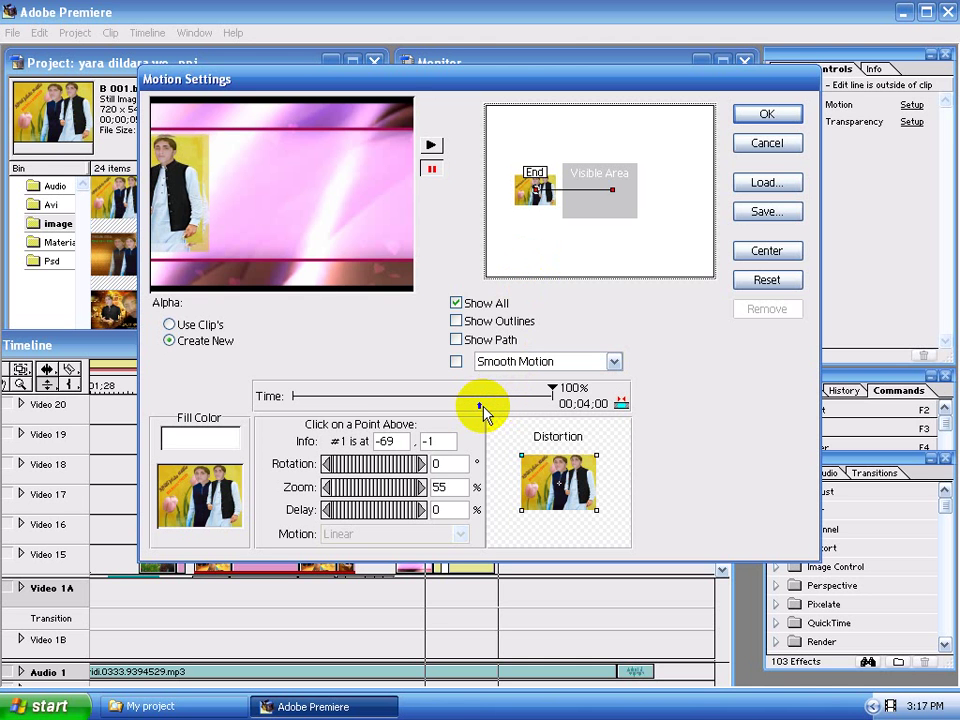
drag(481, 410, 538, 410)
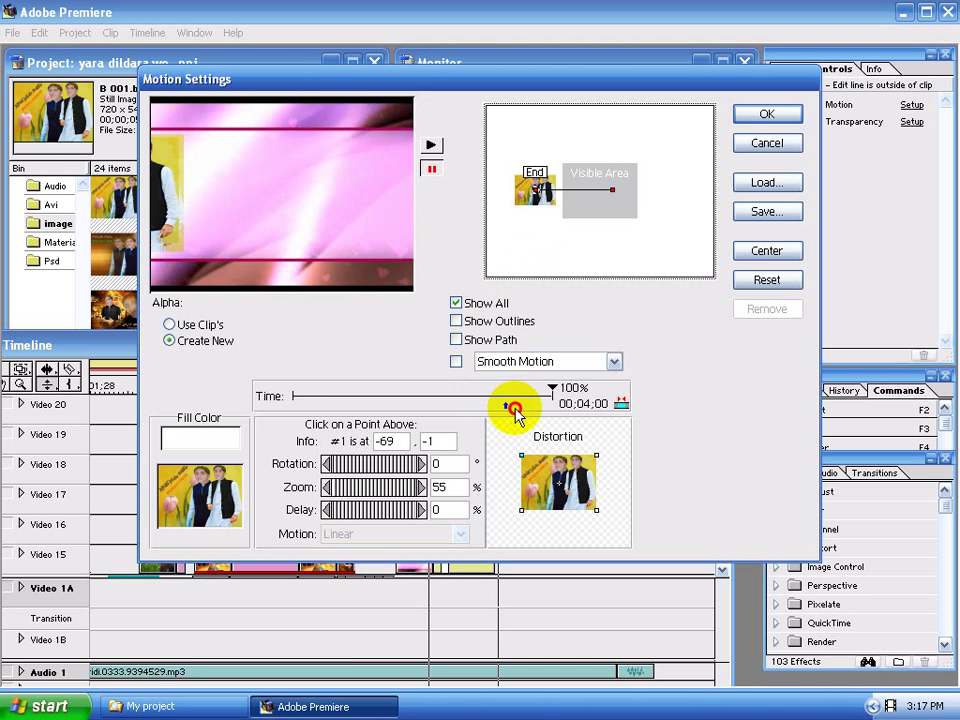
Apply the motion, move the edit line to about 0;02;35, and drop B 002.bmp on Video 18
click(783, 116)
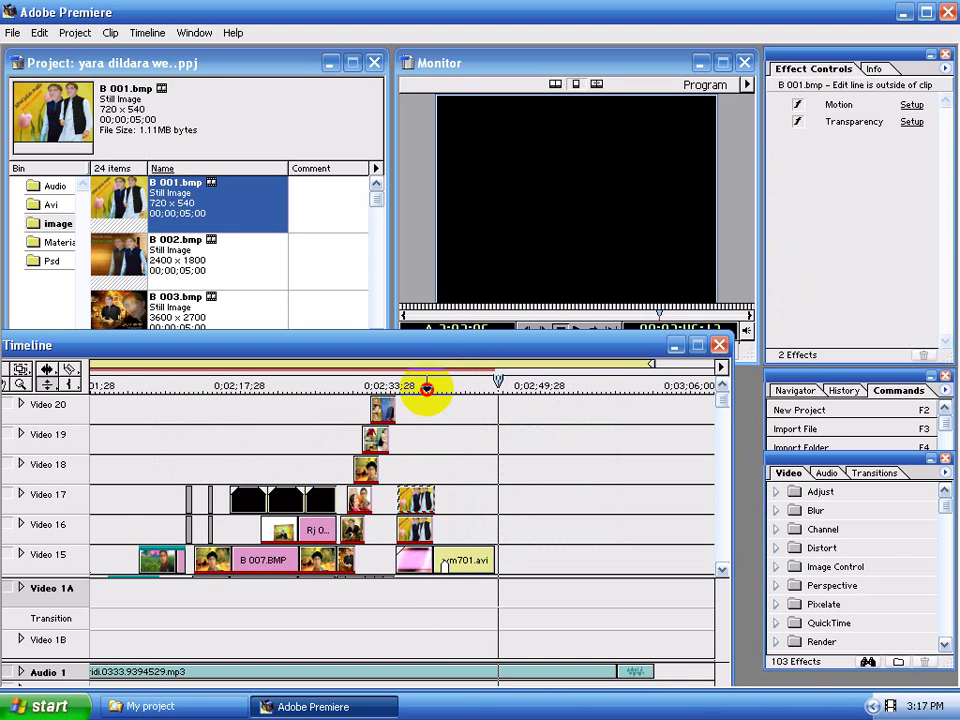
mouse_move(427, 388)
mouse_down()
mouse_move(393, 385)
mouse_move(414, 382)
mouse_up()
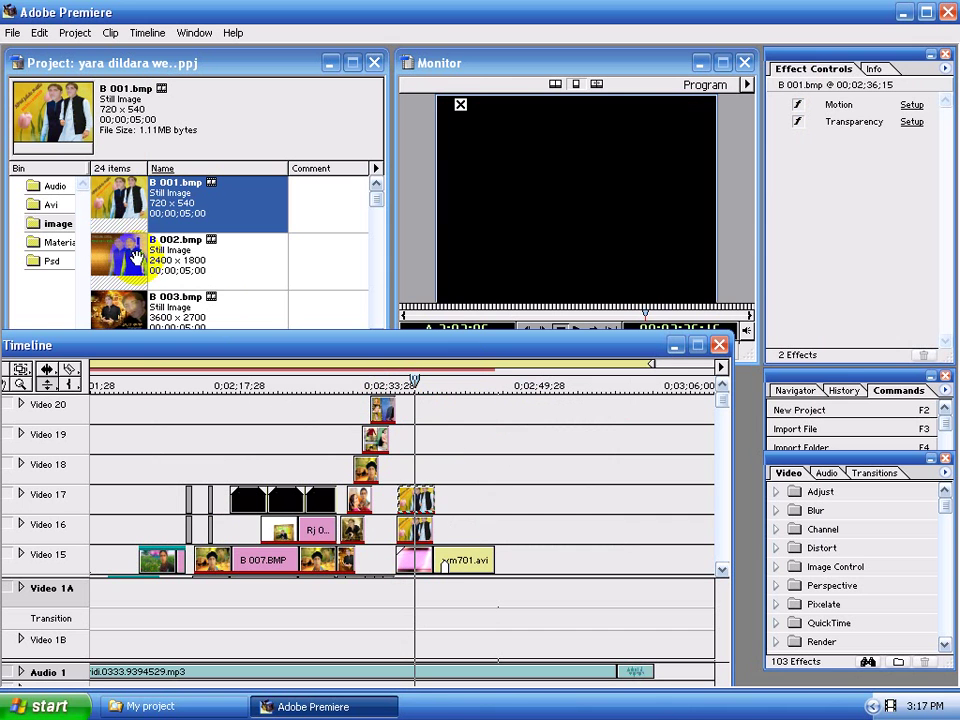
key(space)
key(space)
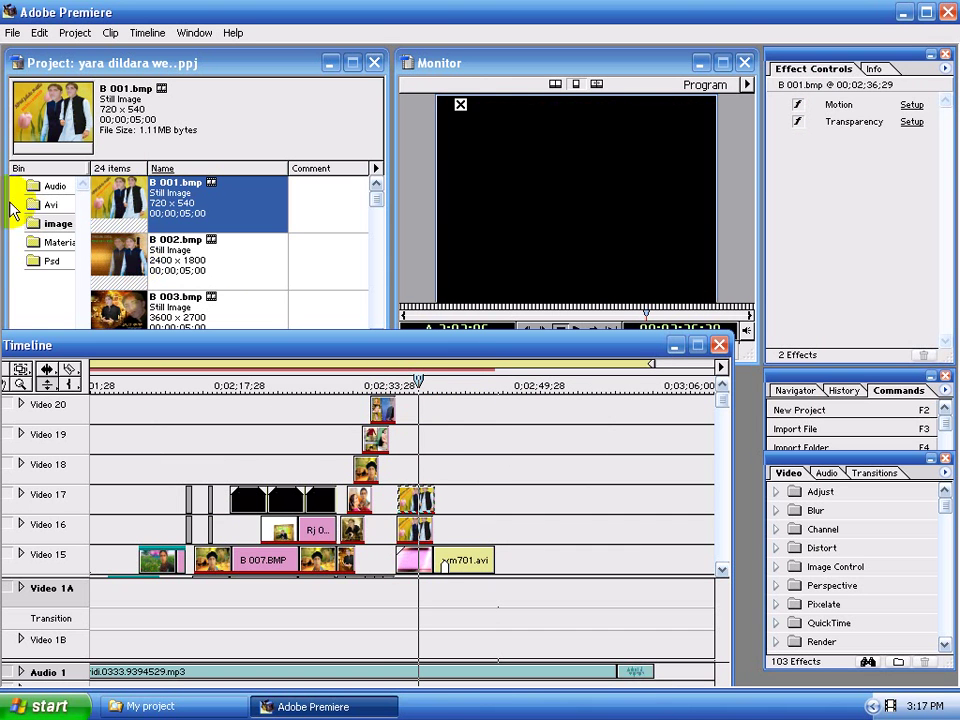
mouse_move(120, 258)
mouse_down()
mouse_move(427, 466)
mouse_move(425, 510)
mouse_up()
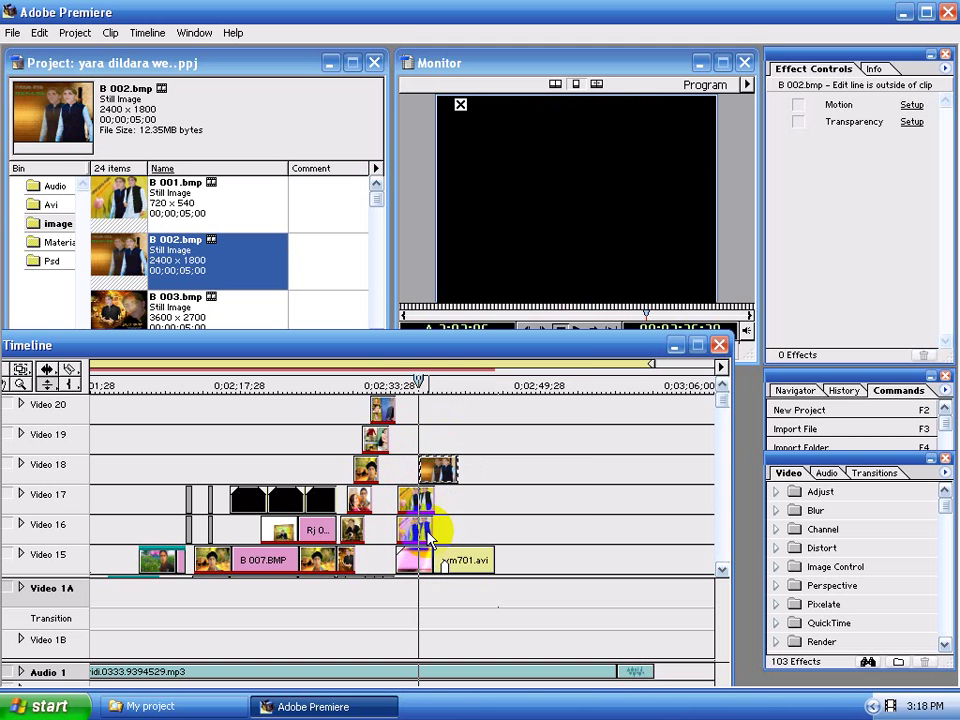
Copy the B 001 clip and paste its motion and transparency settings onto the Video 18 clip
right_click(428, 535)
click(512, 171)
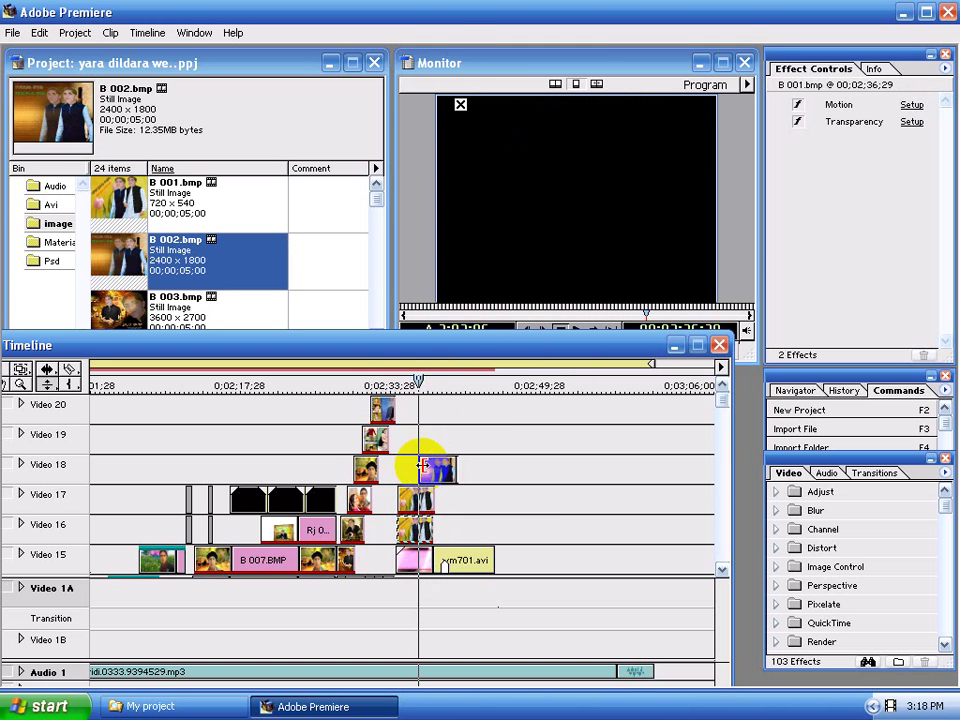
right_click(443, 480)
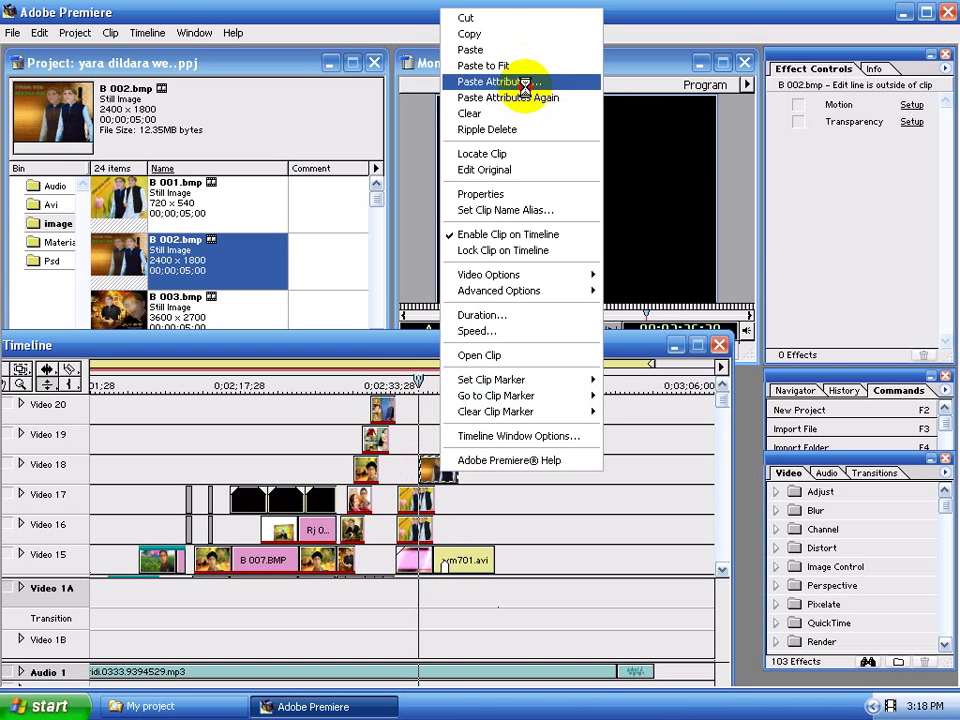
click(535, 84)
click(452, 300)
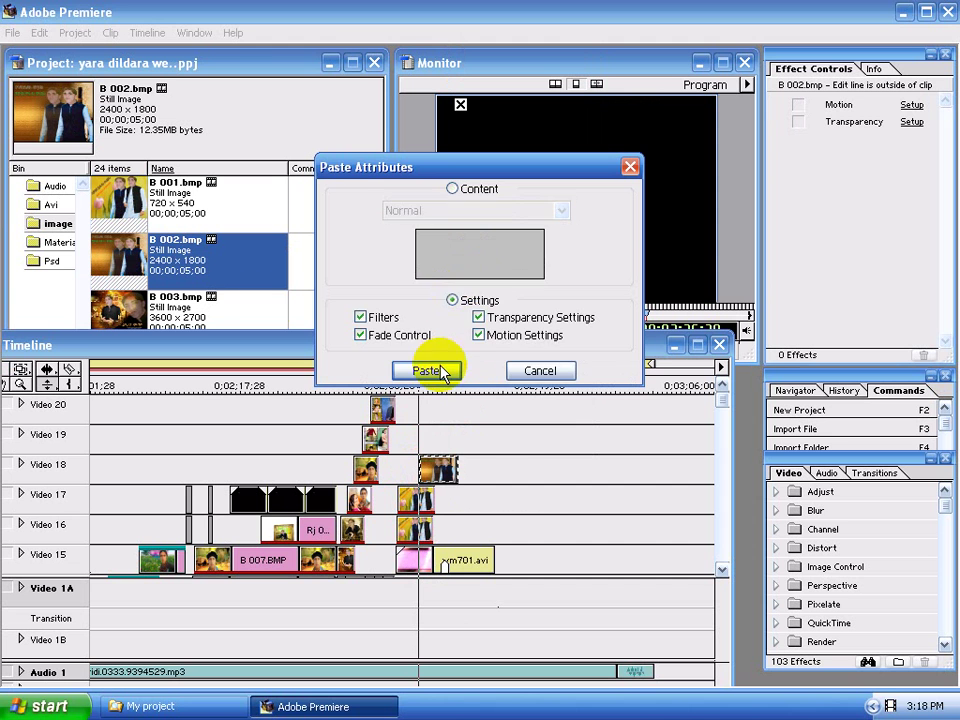
click(445, 370)
Add B 002.bmp on Video 19 and paste the Video 17 clip's motion settings onto it
mouse_move(145, 250)
mouse_down()
mouse_move(442, 445)
mouse_move(461, 438)
mouse_up()
click(461, 438)
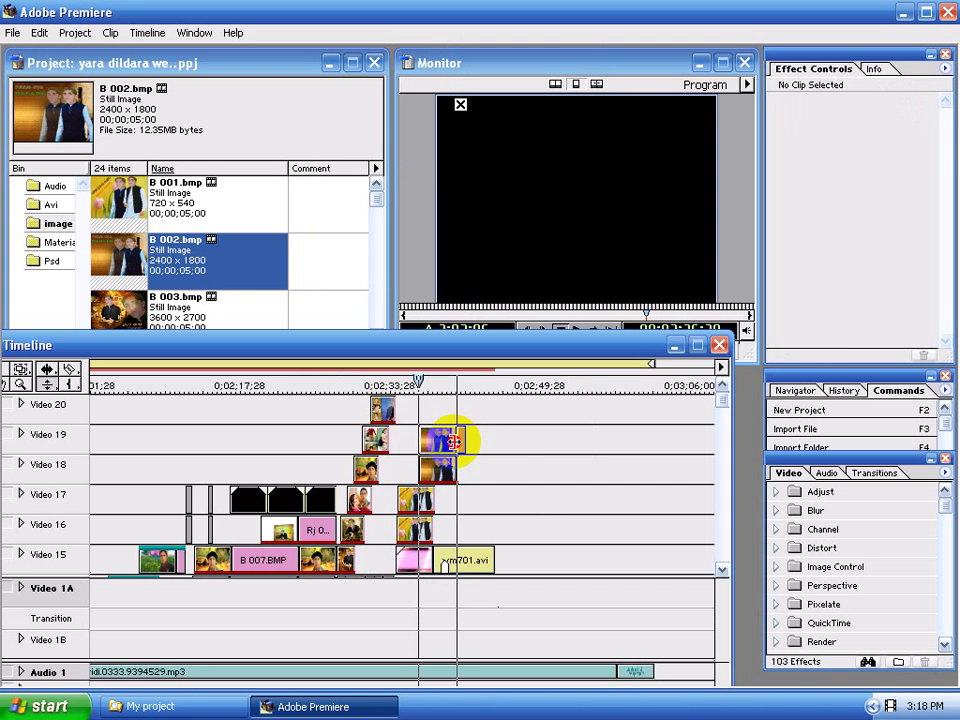
right_click(424, 508)
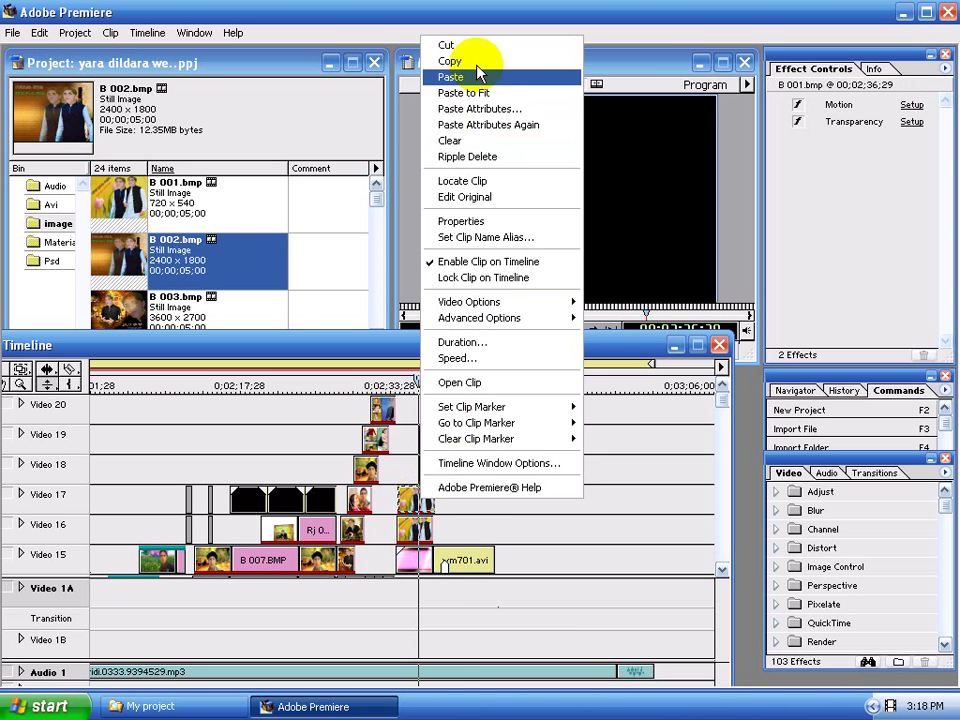
click(476, 74)
right_click(441, 441)
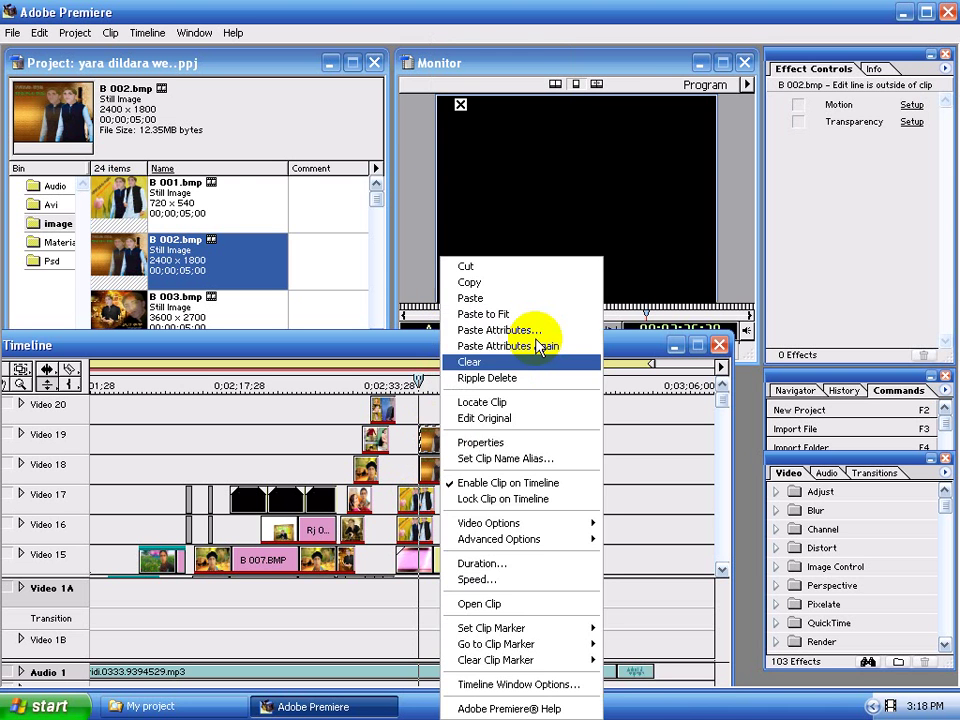
click(490, 328)
click(426, 371)
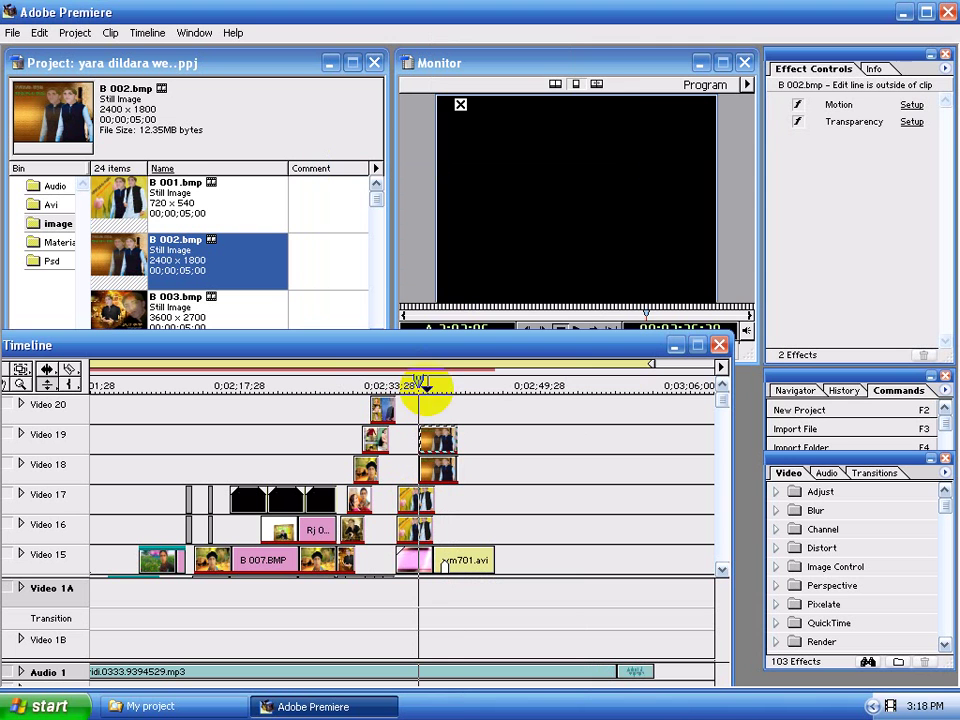
Preview the stack, place B 003.bmp on Video 20, and paste the Video 18 clip's motion onto it
drag(417, 381, 390, 382)
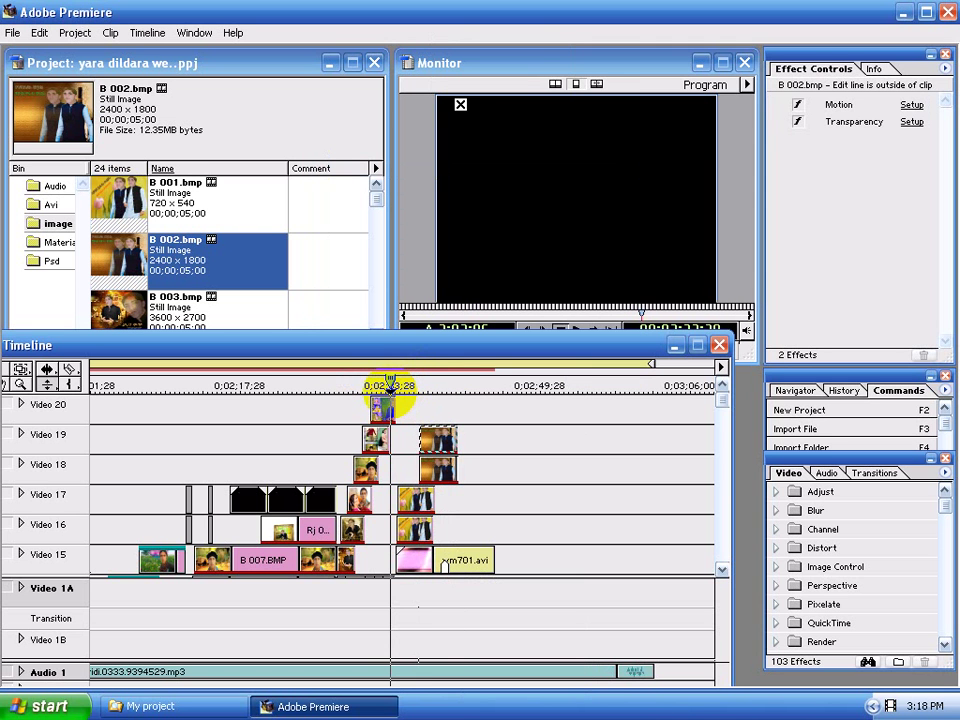
key(space)
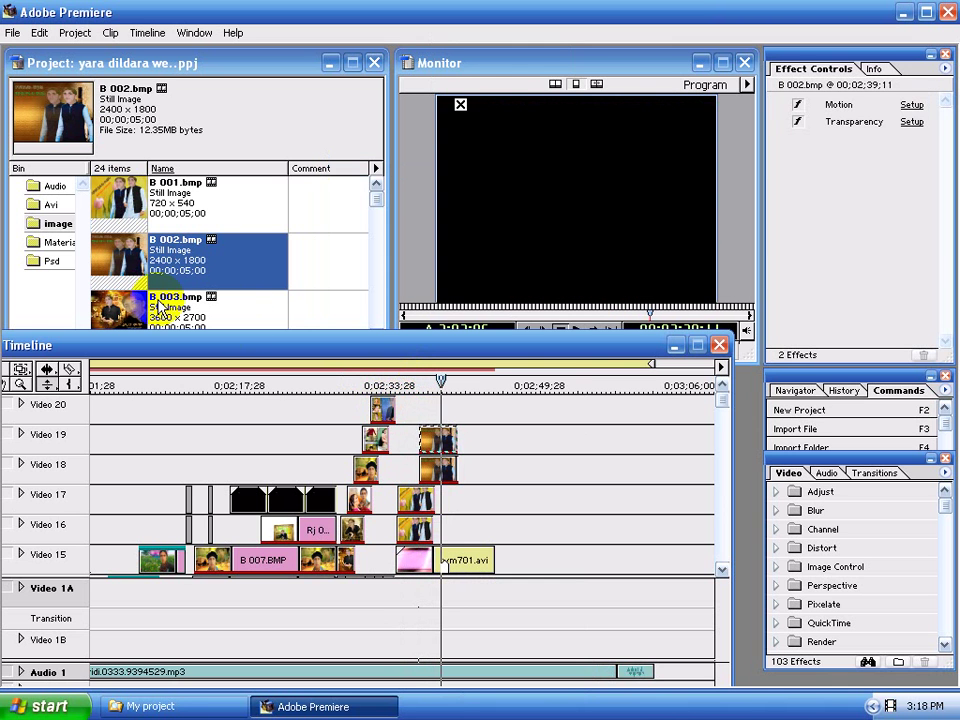
drag(128, 318, 449, 408)
right_click(452, 475)
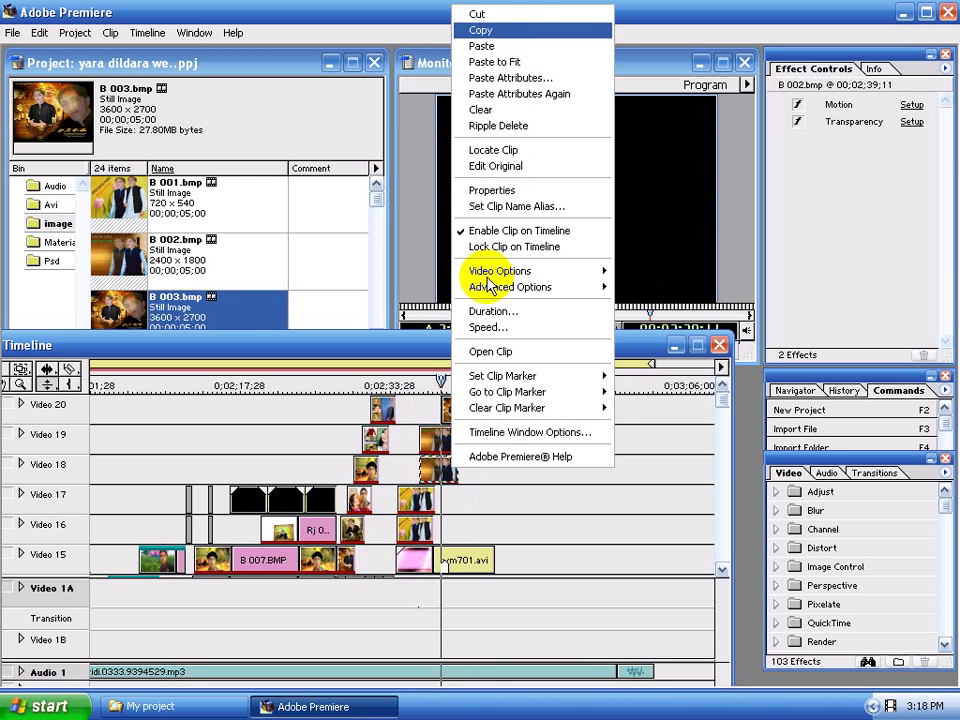
click(470, 418)
right_click(467, 416)
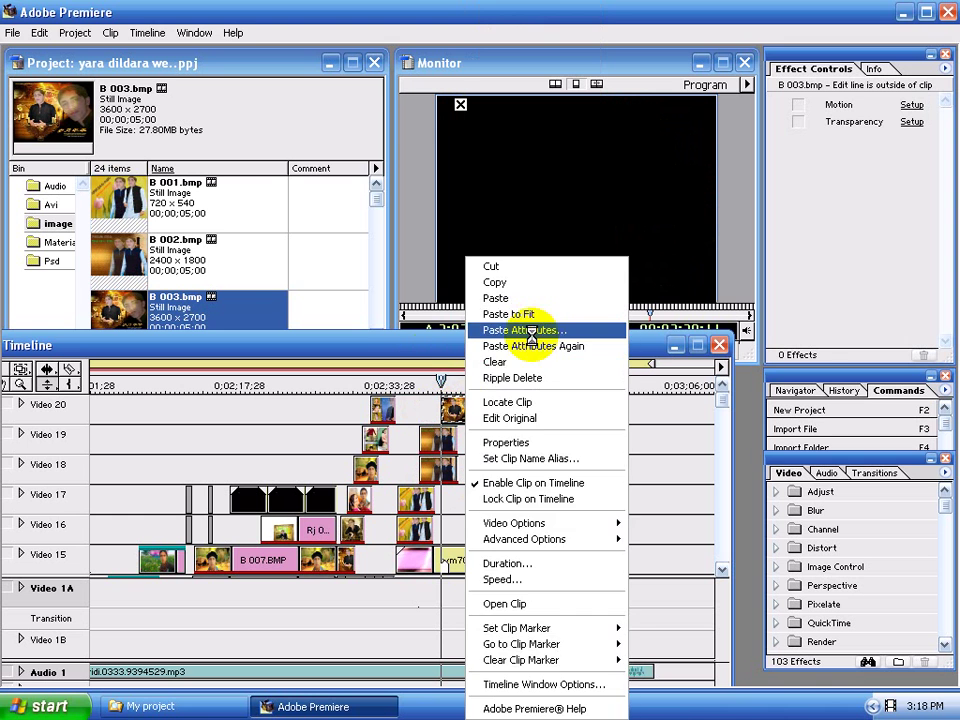
click(529, 328)
click(419, 370)
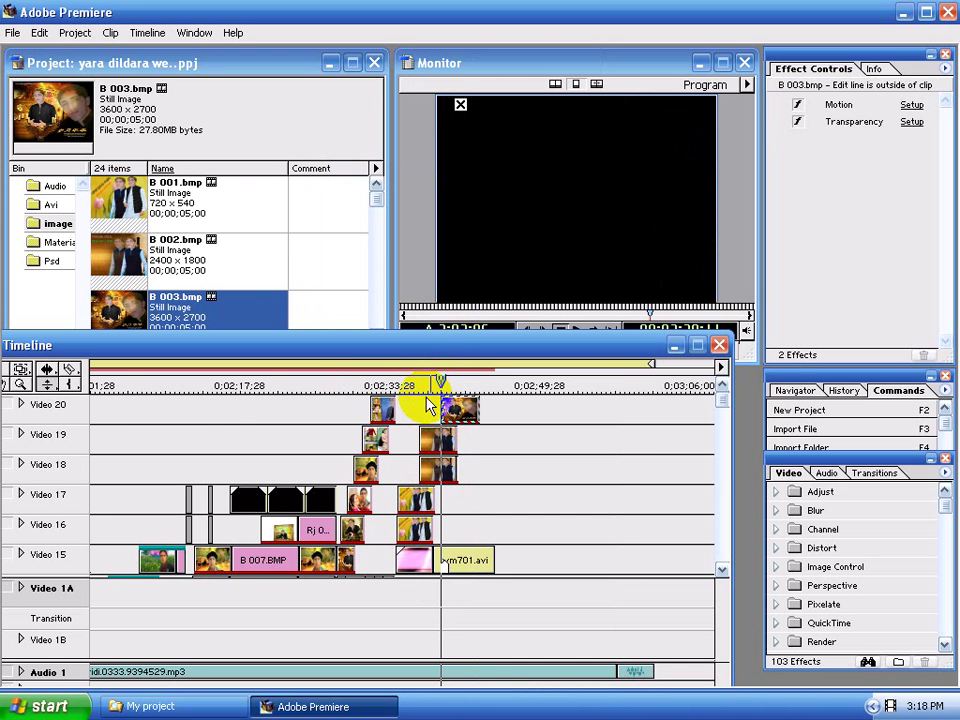
Add a Video 21 track, place B 003.bmp on it, and paste the Video 20 clip's settings
right_click(79, 424)
click(133, 484)
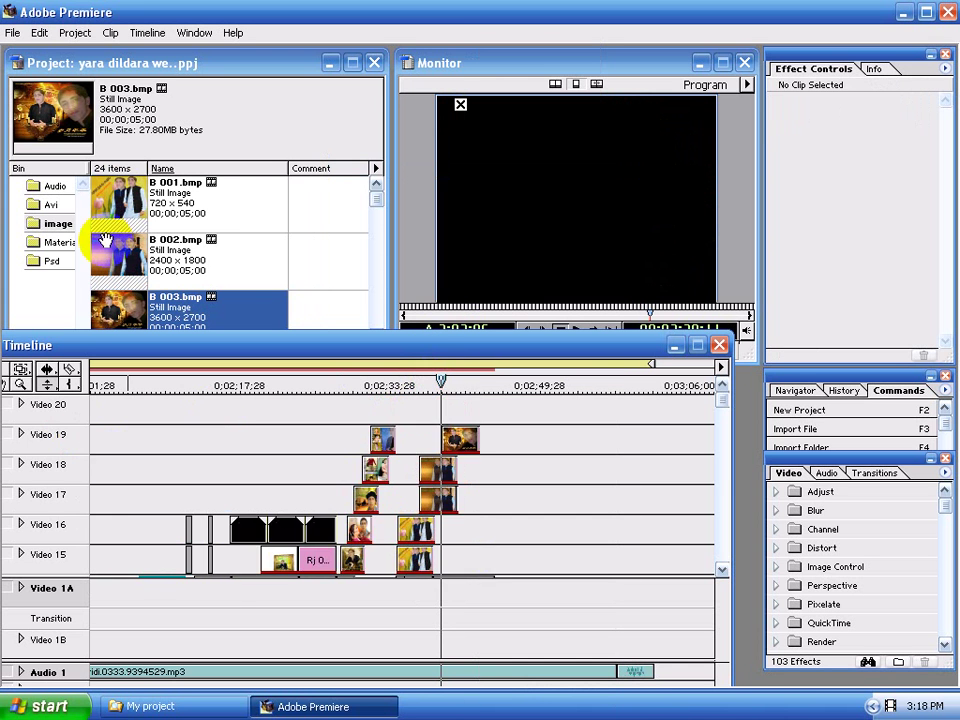
click(120, 317)
mouse_move(453, 390)
mouse_down()
mouse_move(467, 412)
mouse_move(477, 404)
mouse_up()
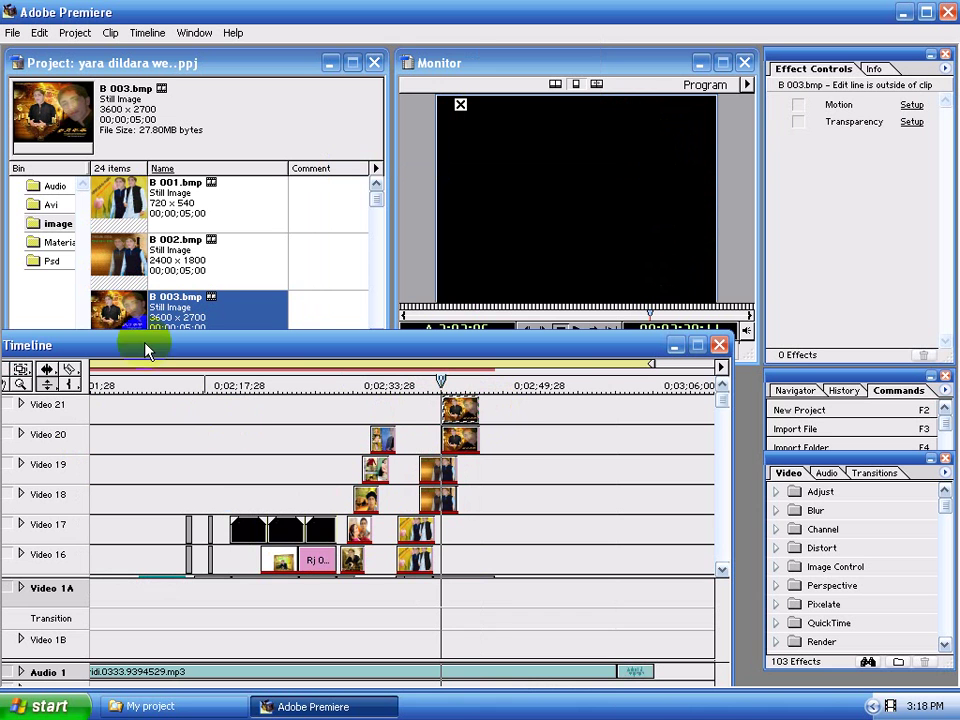
right_click(455, 467)
click(529, 28)
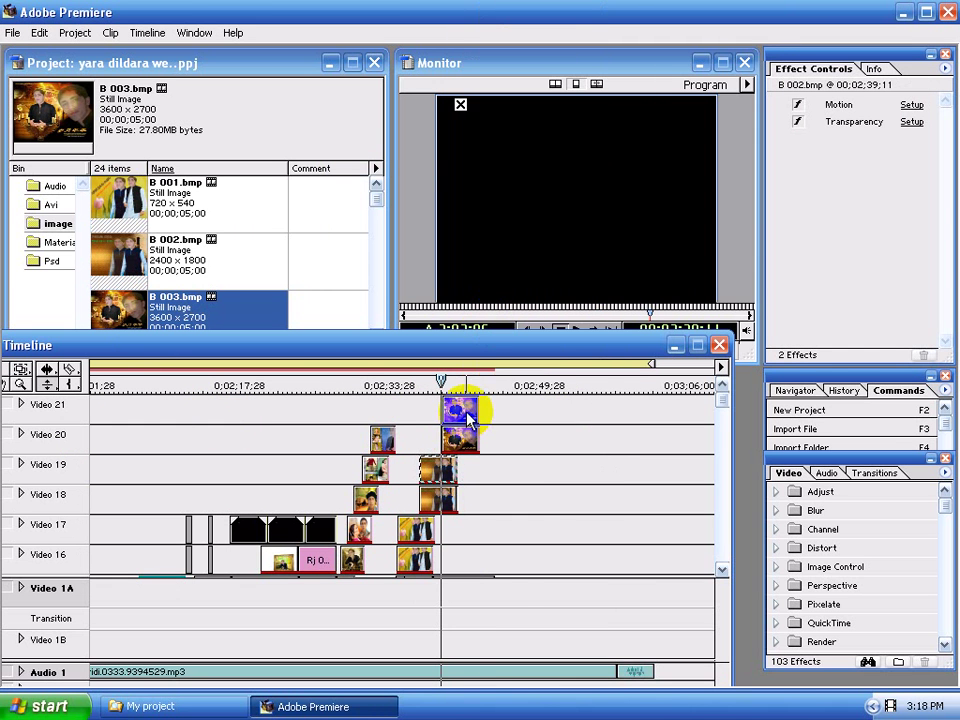
right_click(468, 418)
click(542, 329)
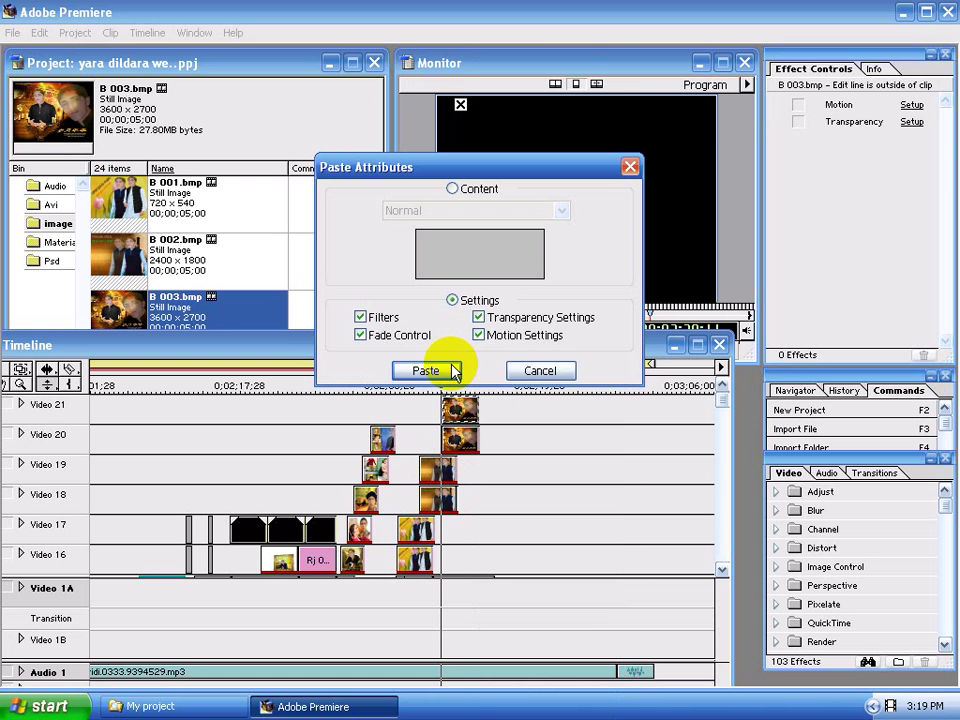
click(428, 371)
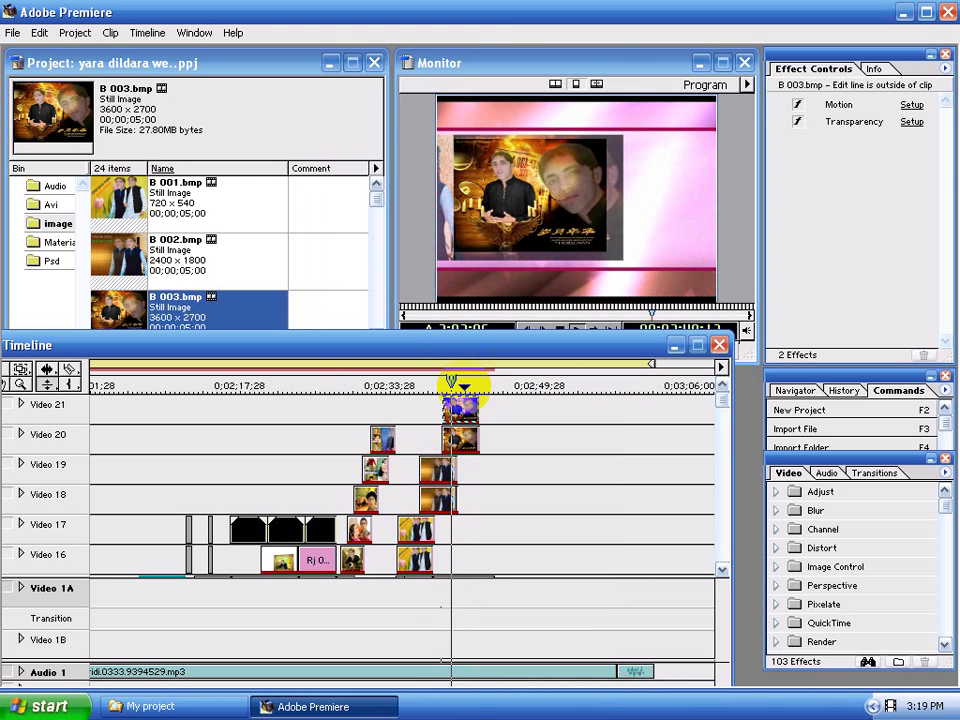
Align the Video 20 B 003 clip with Video 21 and play back the stacked stills
click(438, 389)
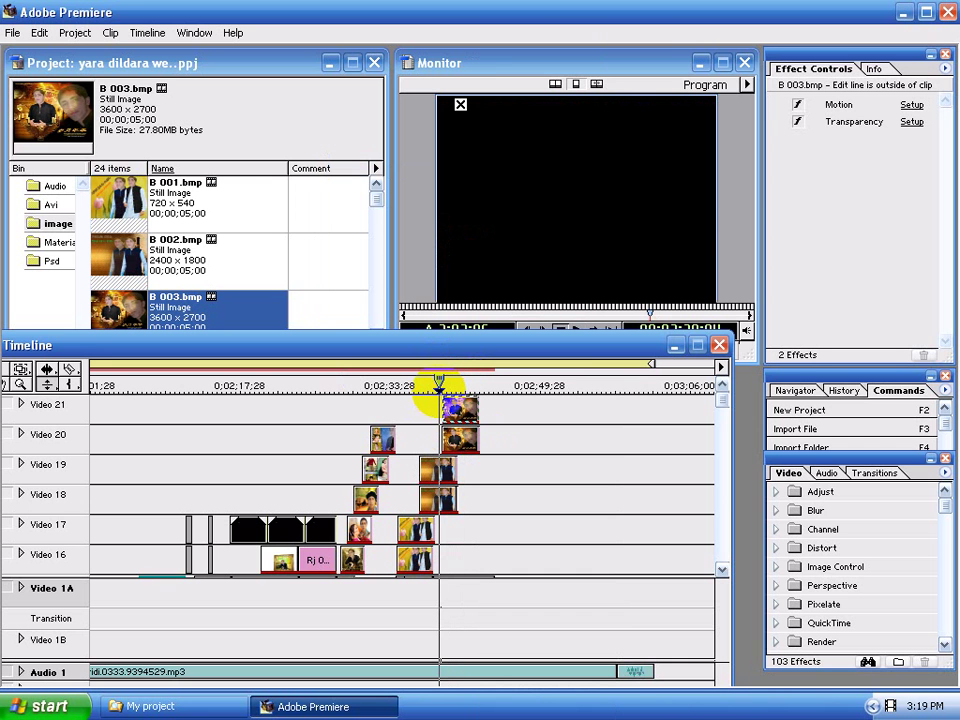
drag(441, 383, 448, 383)
click(449, 412)
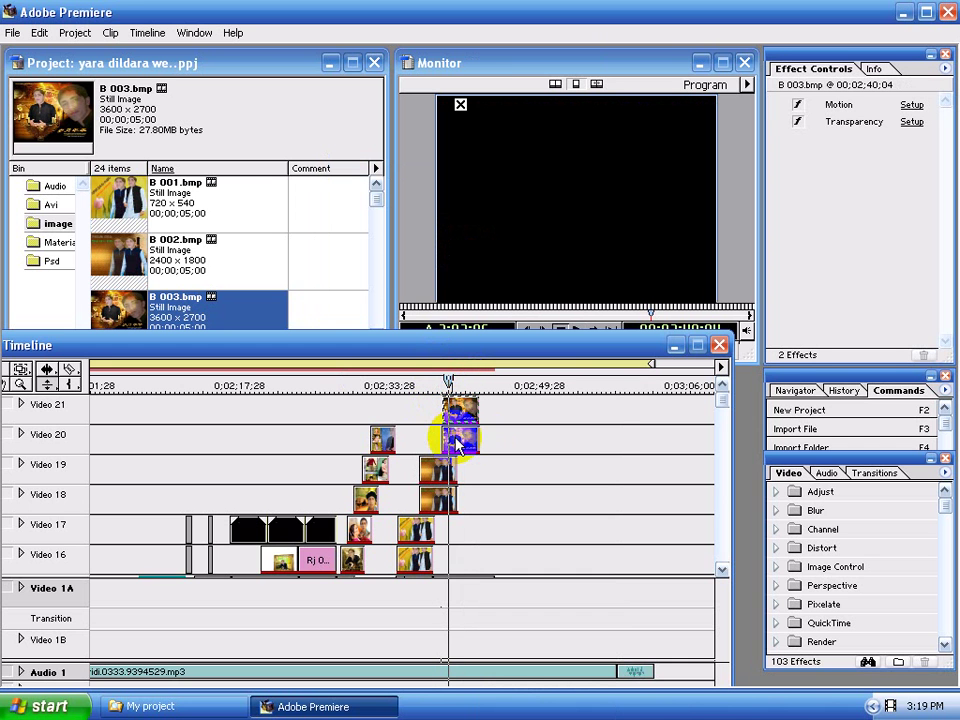
mouse_move(455, 445)
mouse_down()
mouse_move(467, 447)
mouse_move(465, 410)
mouse_up()
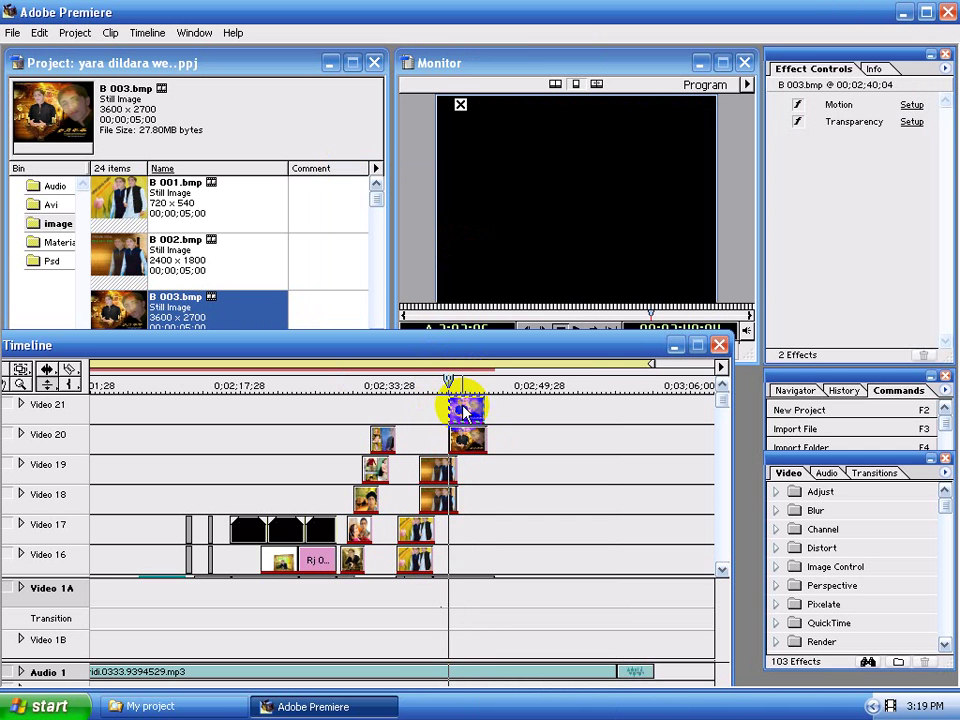
click(432, 385)
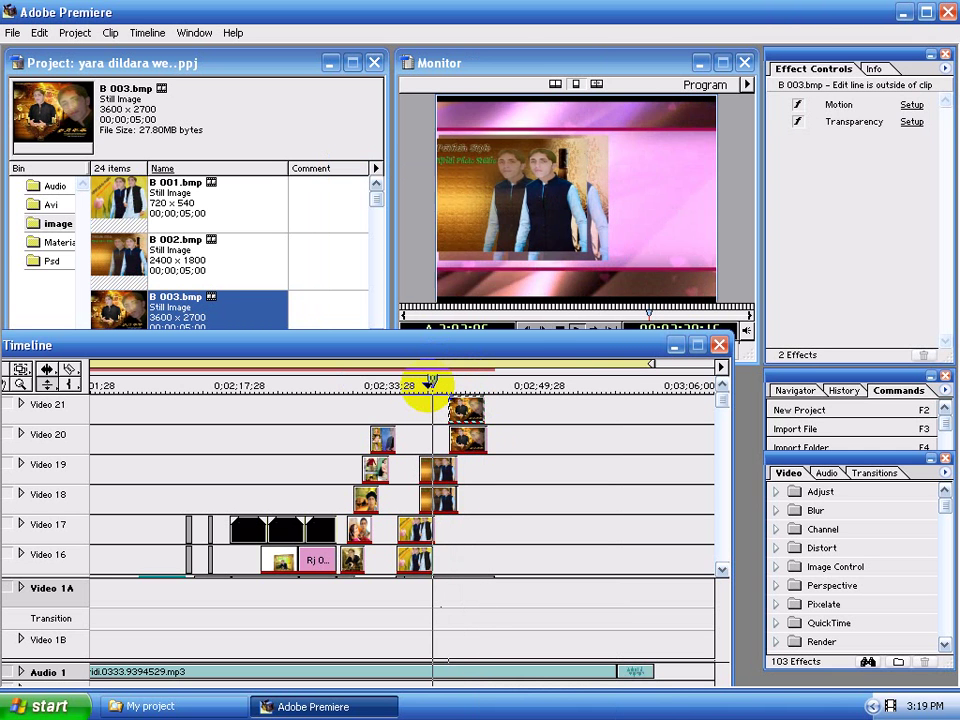
key(space)
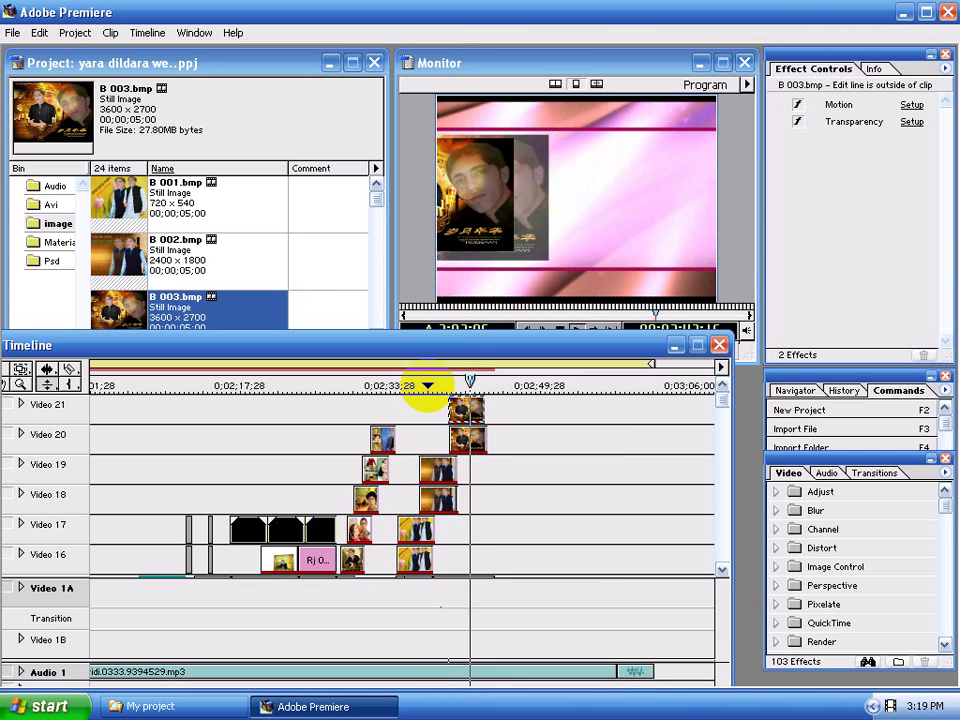
Scrub through the B 003 stills and enlarge the Timeline window to show more tracks
click(468, 447)
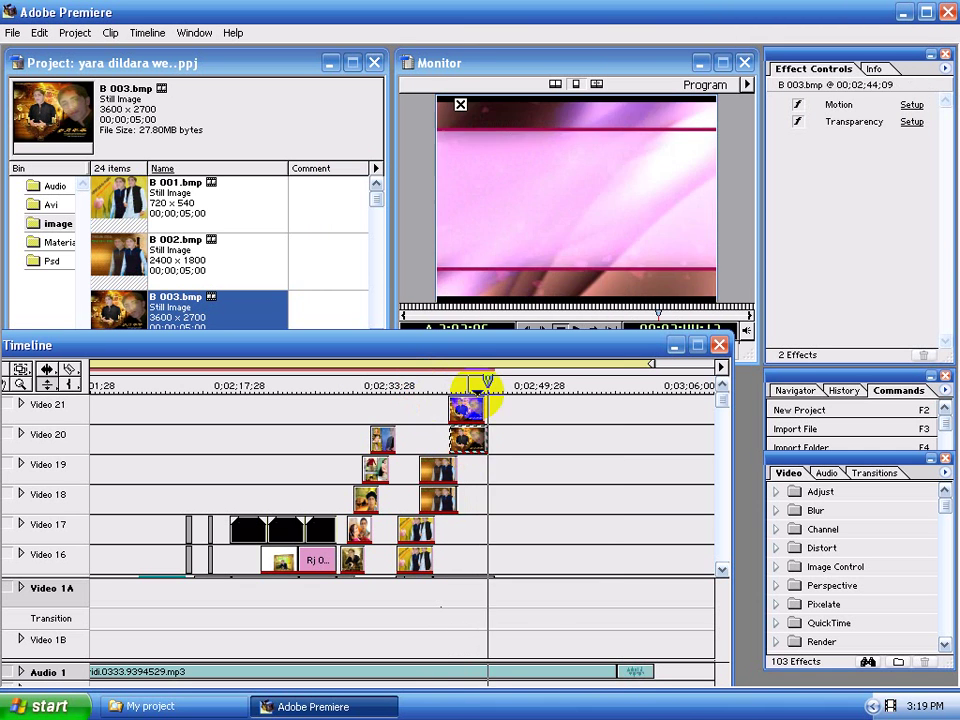
click(469, 411)
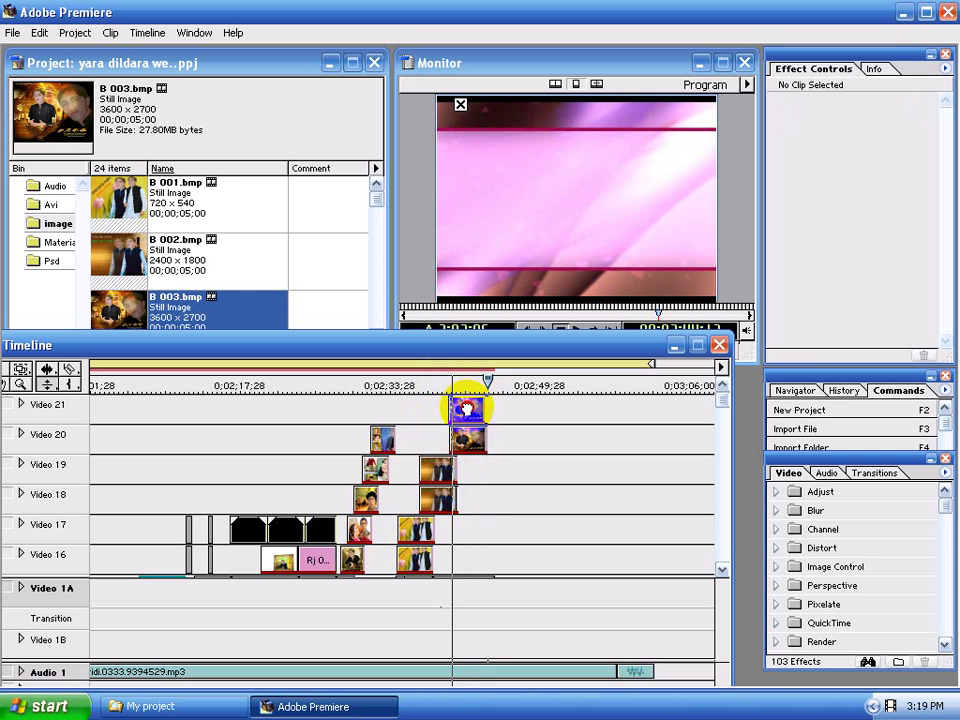
click(467, 408)
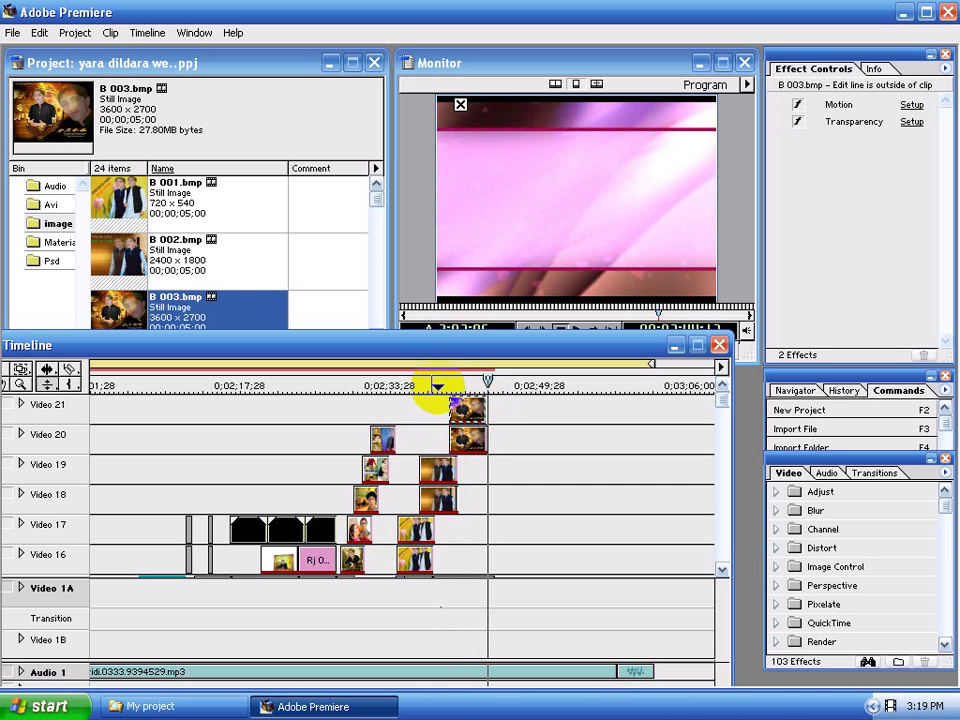
drag(438, 386, 450, 386)
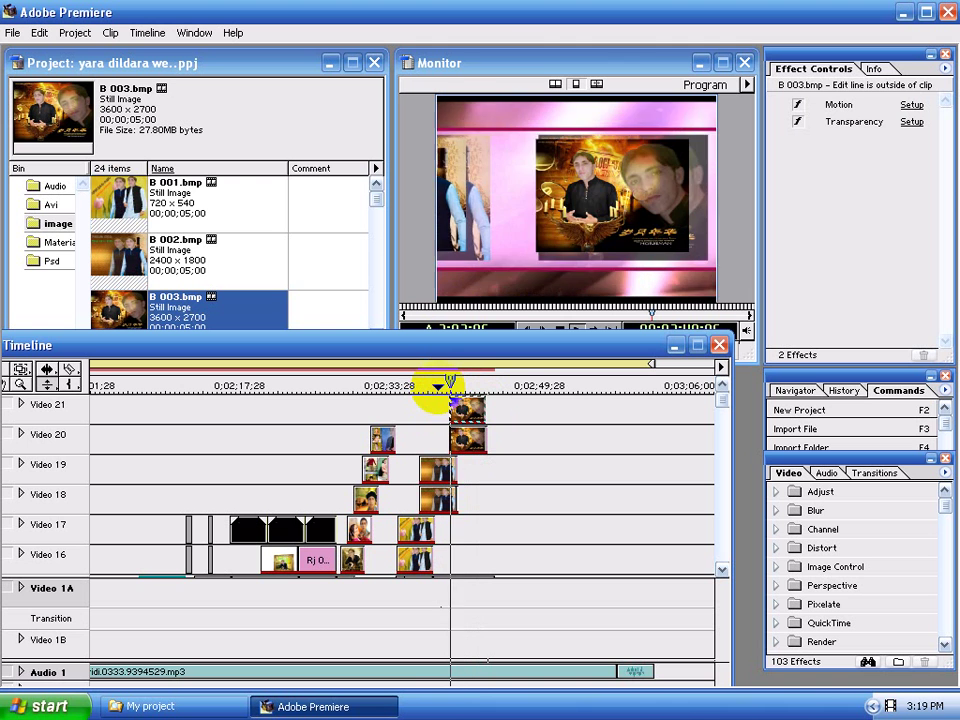
drag(450, 386, 466, 386)
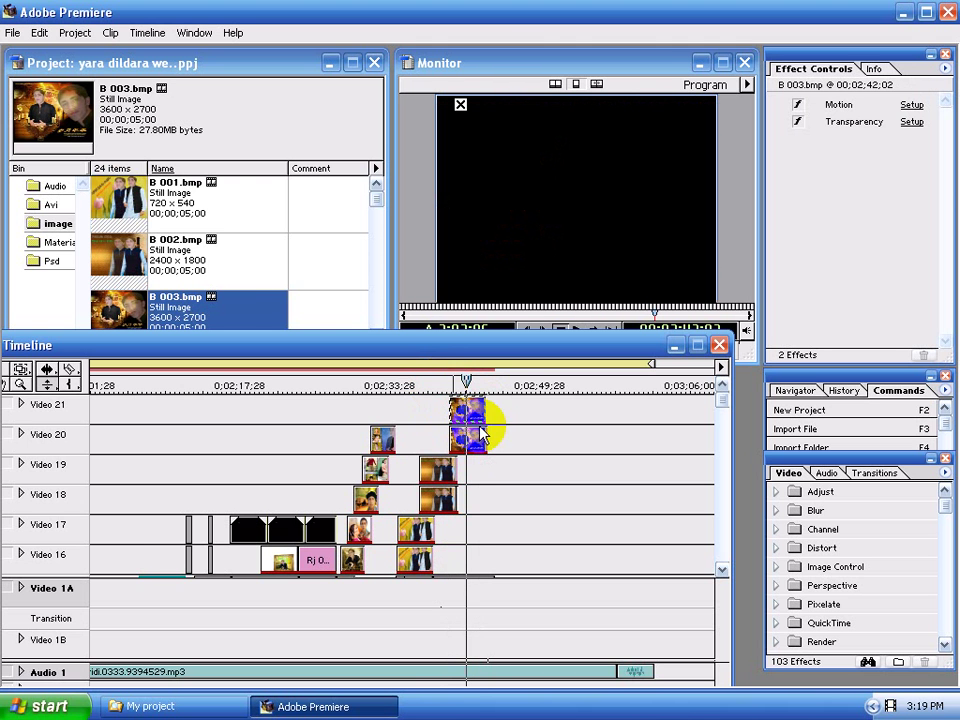
click(118, 564)
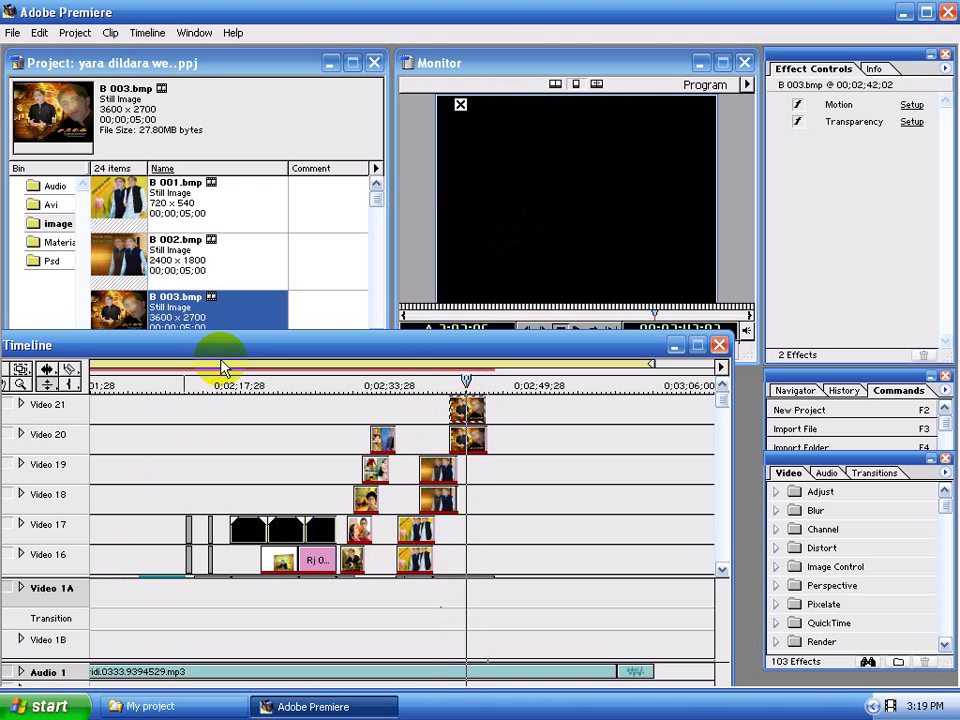
drag(225, 340, 257, 257)
At 1-second zoom, extend the Video 21 B 003 clip to match Video 20 and check the B 002 and B 001 pairs
click(82, 640)
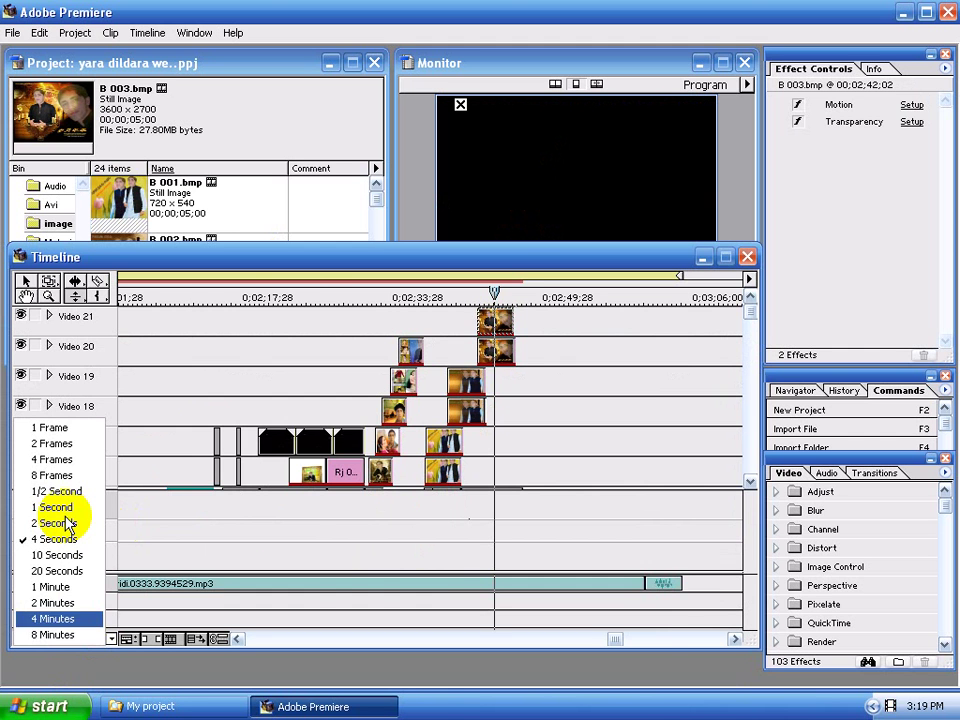
click(66, 508)
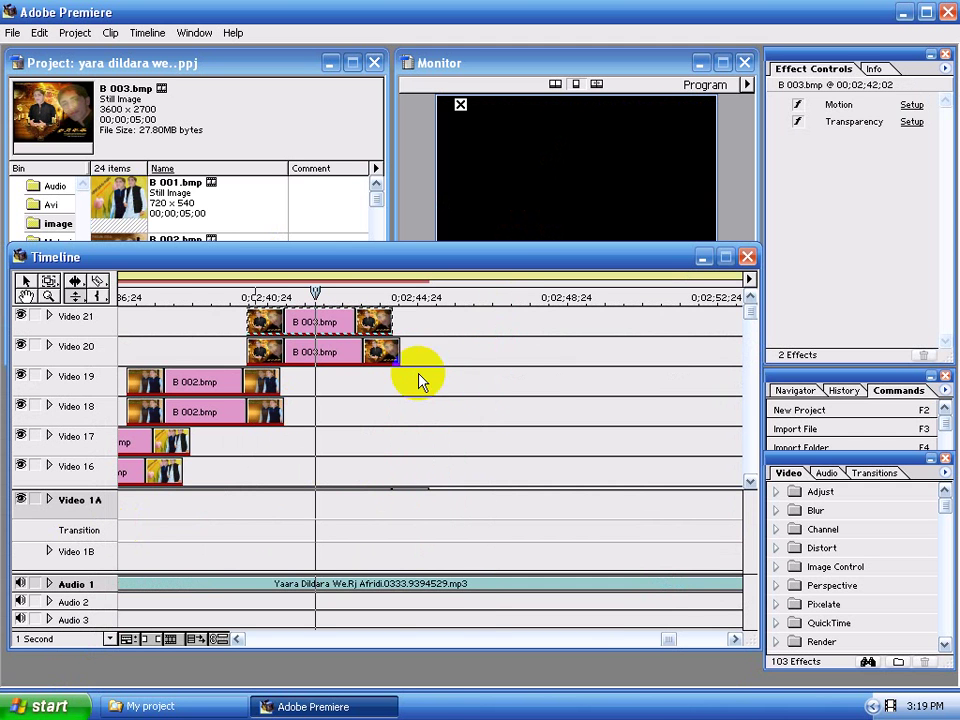
drag(391, 316, 397, 317)
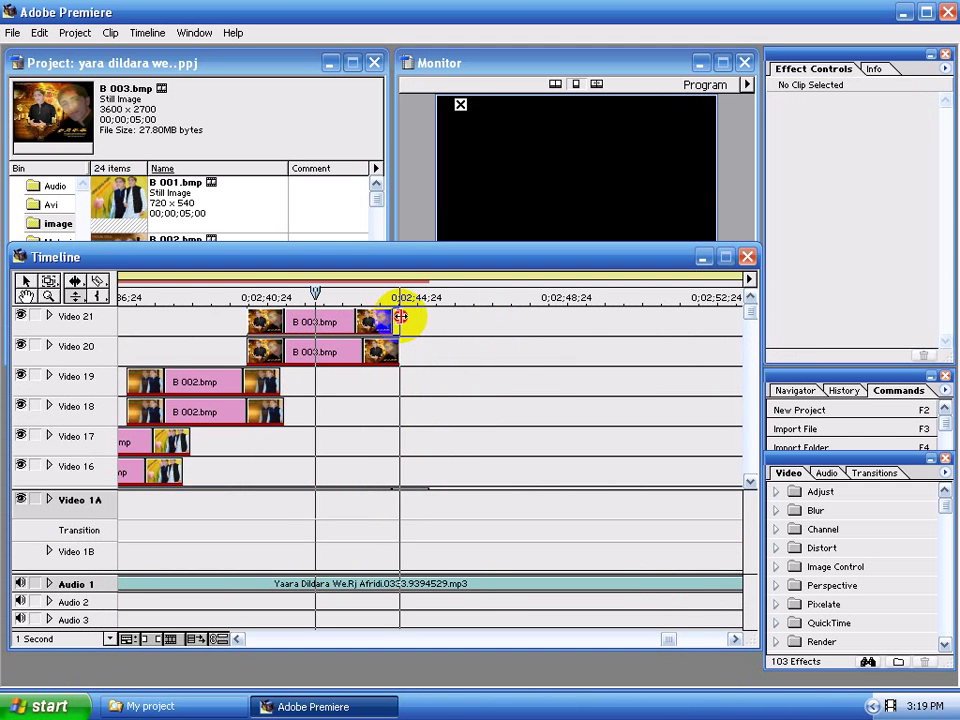
click(390, 338)
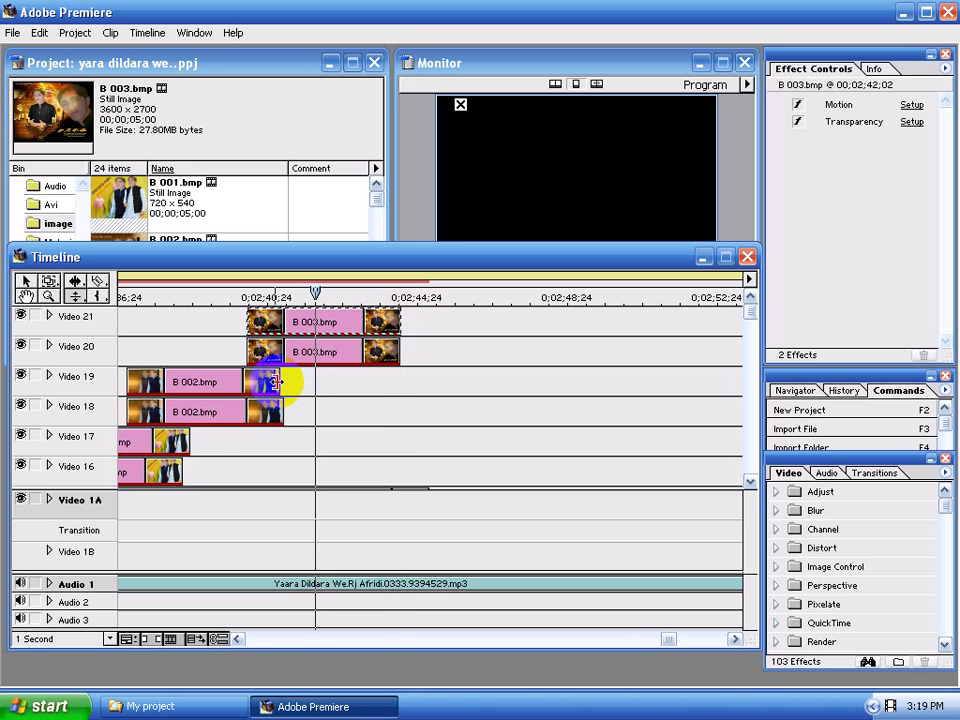
drag(285, 386, 183, 440)
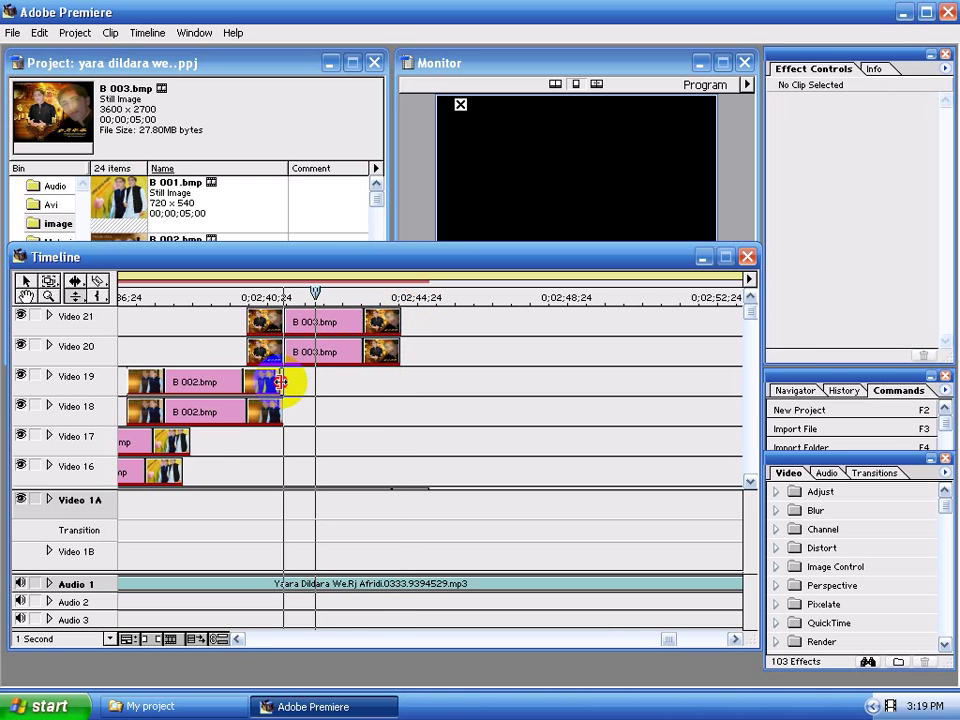
click(183, 440)
click(178, 437)
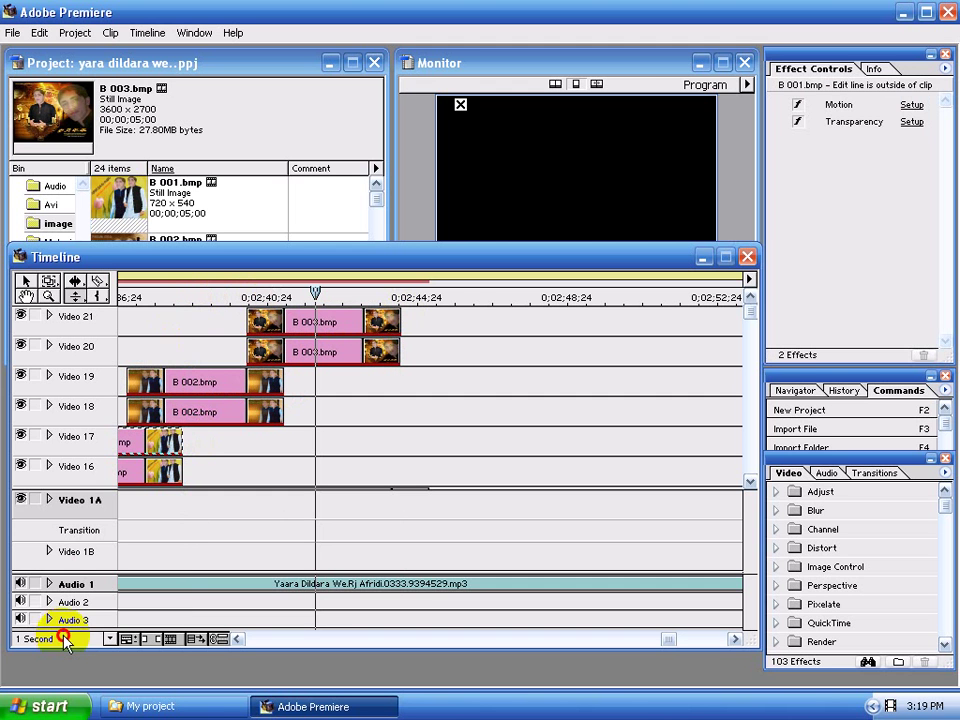
Zoom out to 4-second units and play back the B 001 stills to preview them
click(64, 639)
click(62, 540)
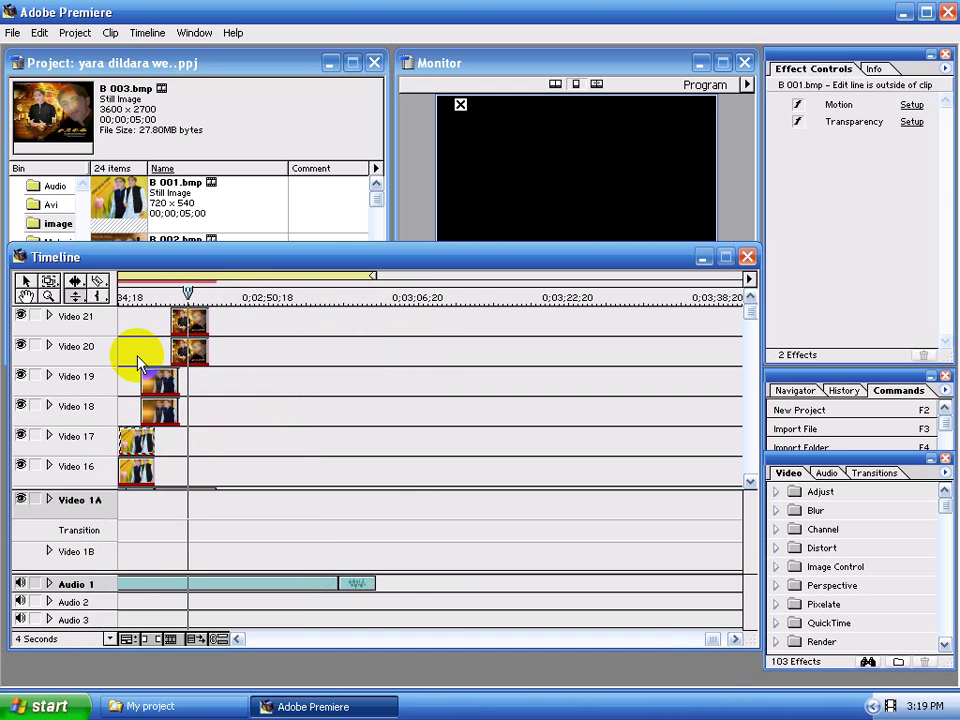
drag(133, 295, 100, 297)
click(205, 298)
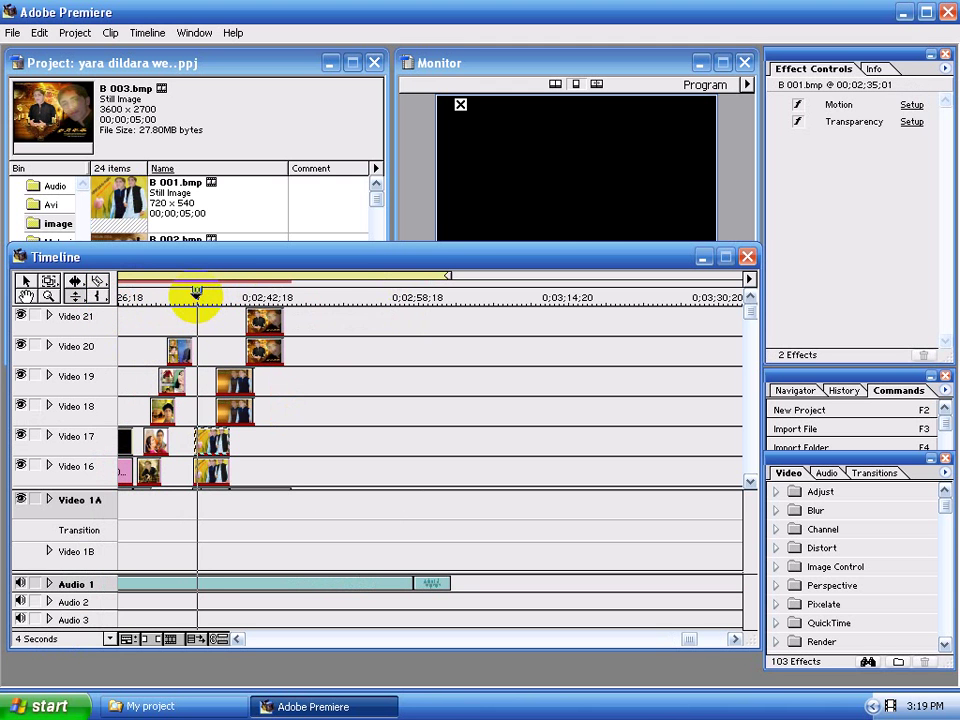
key(space)
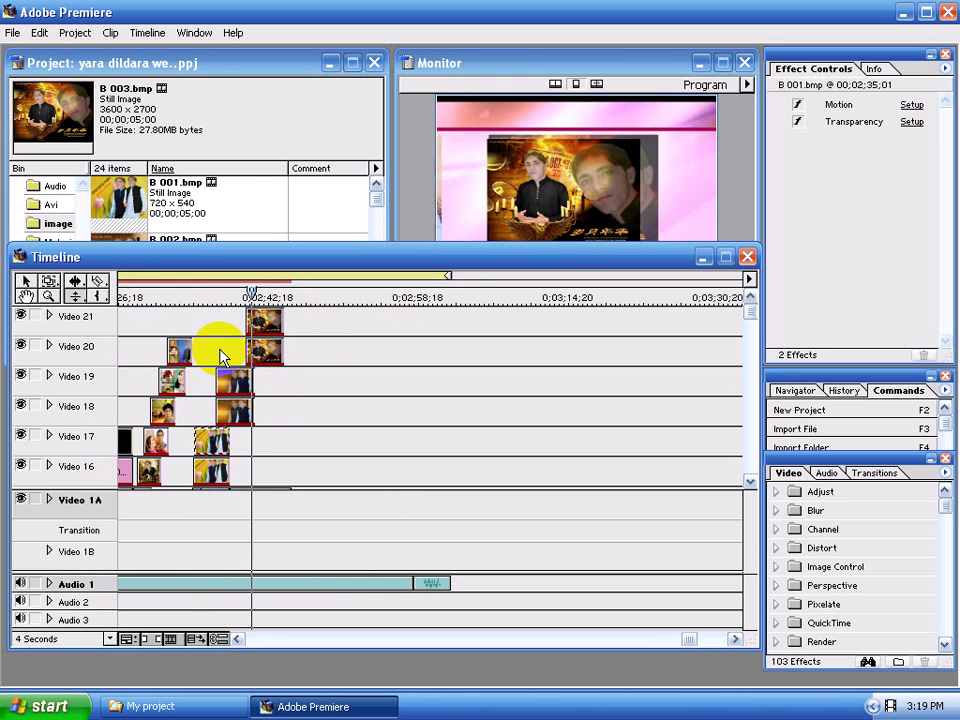
click(224, 298)
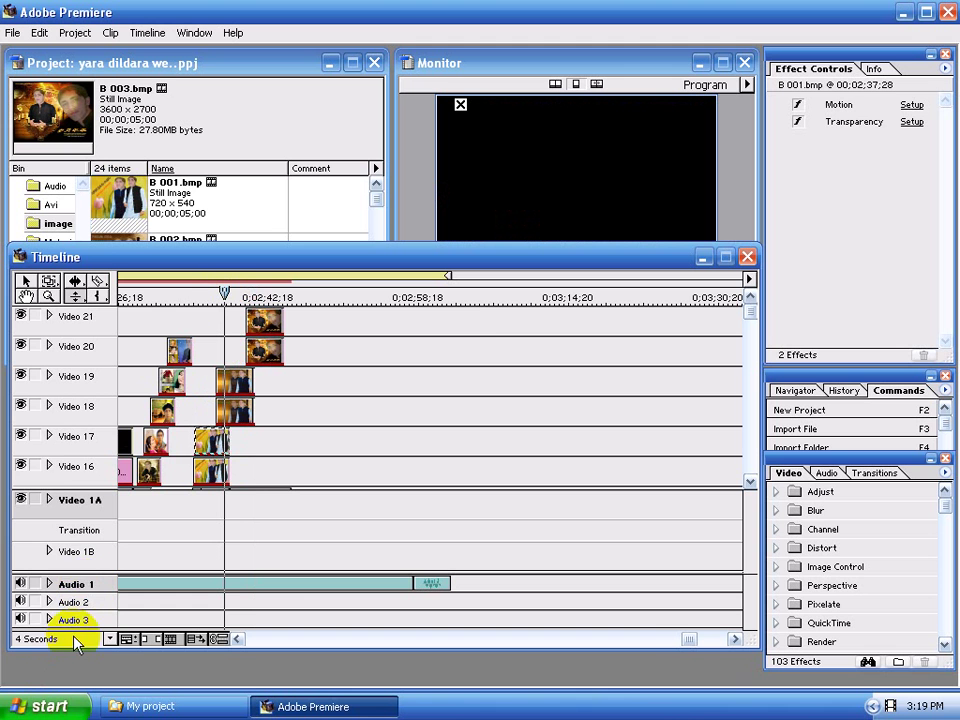
At 1-second zoom, trim the Video 17 B 001 clip edge to match Video 16
click(70, 638)
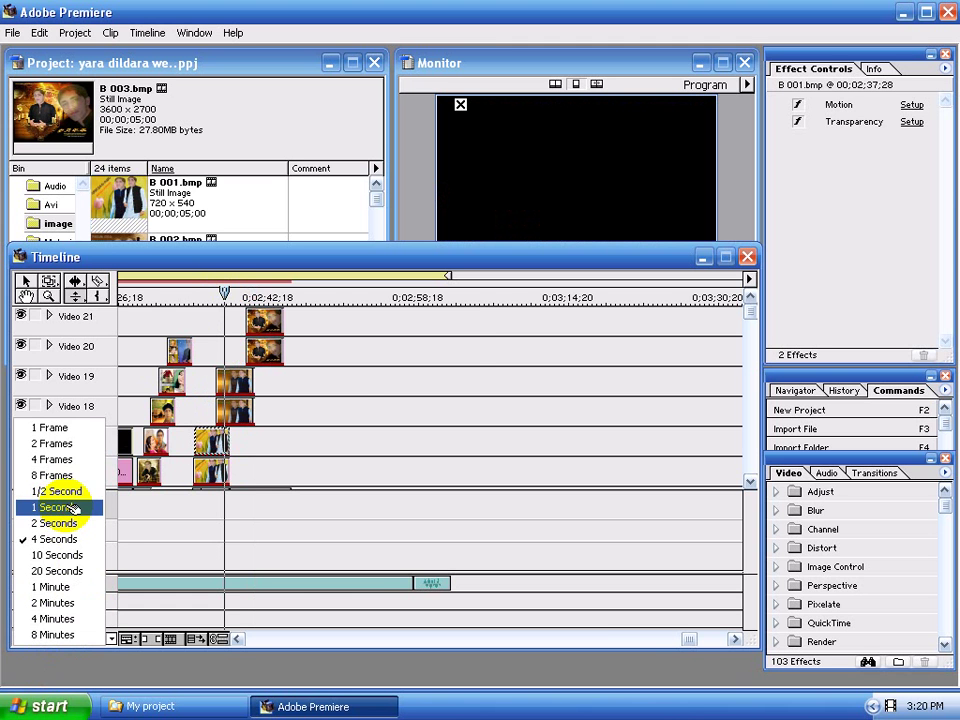
click(73, 508)
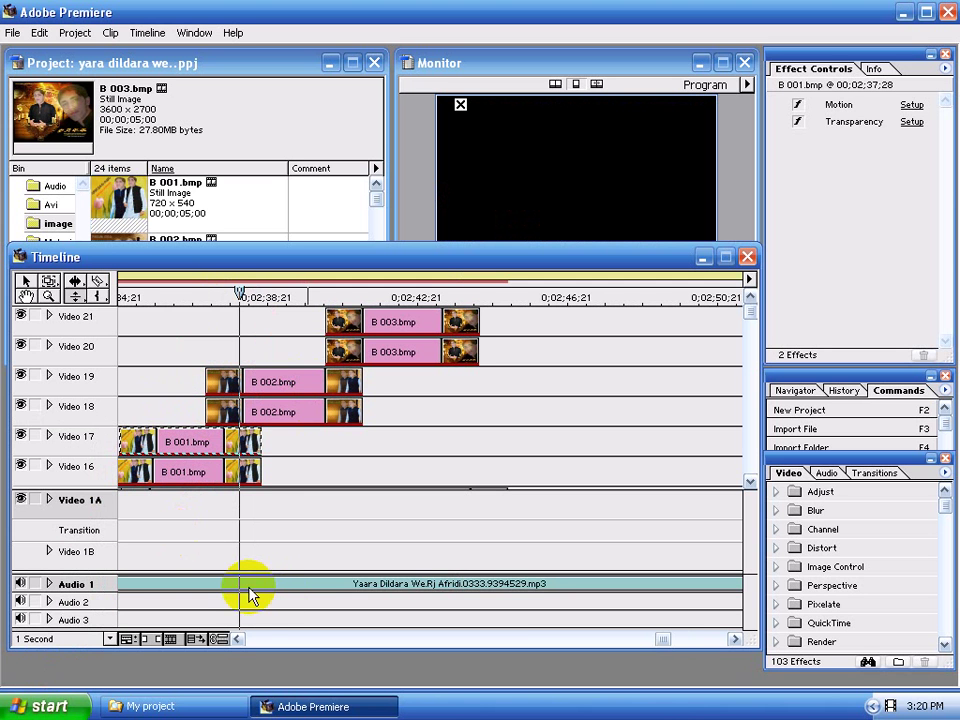
click(237, 637)
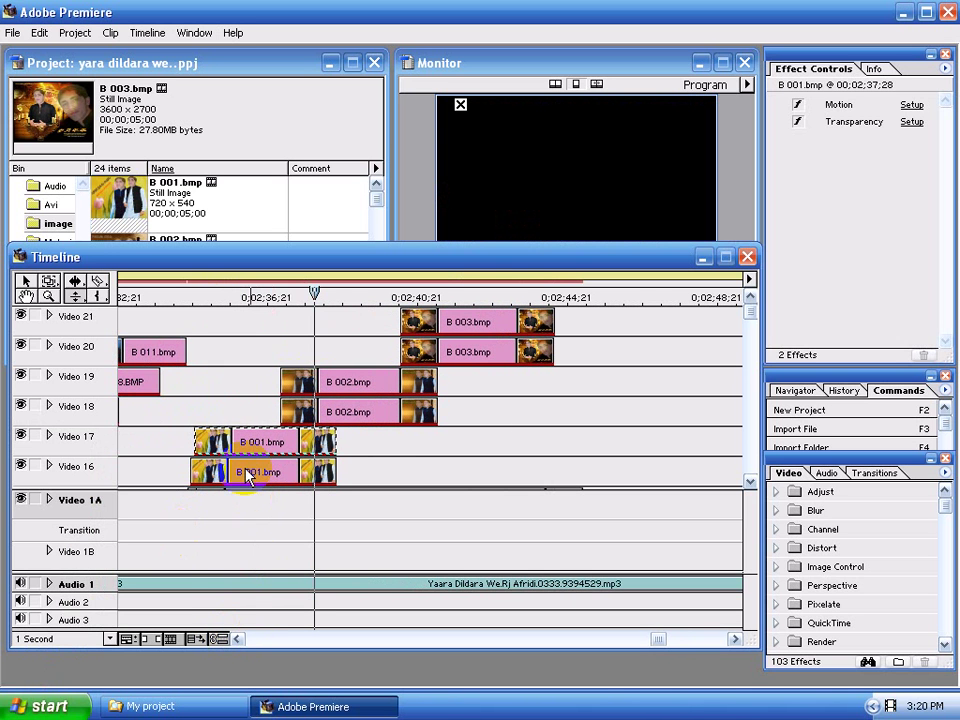
drag(197, 441, 193, 441)
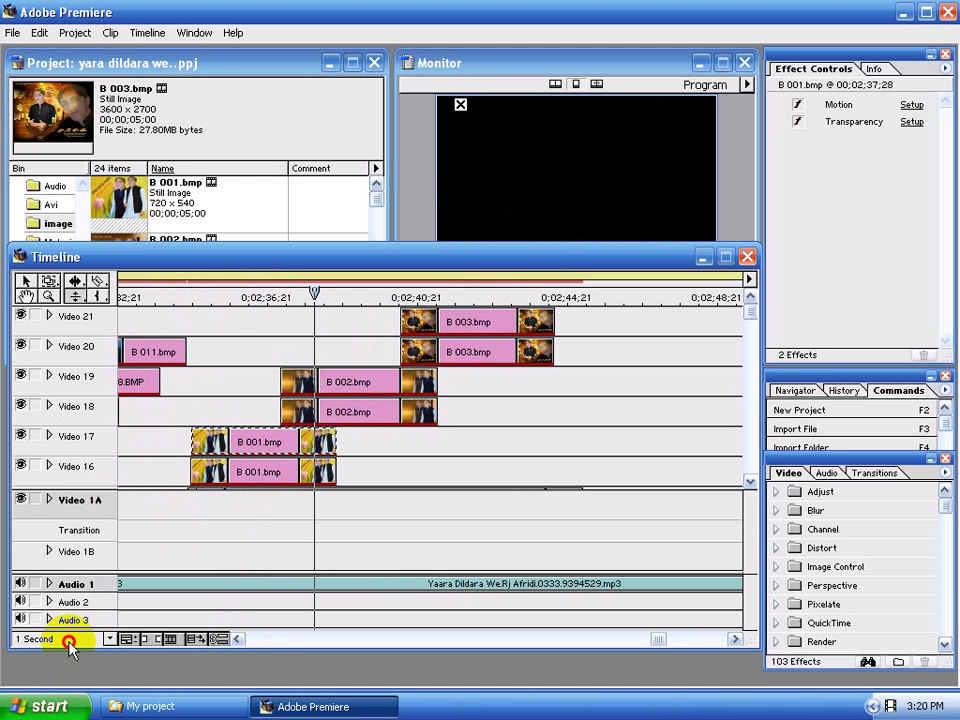
click(68, 643)
Zoom out to 4-second units and preview Rj Afridi Grafix (4).AVI from the Material > Avi bin
click(70, 541)
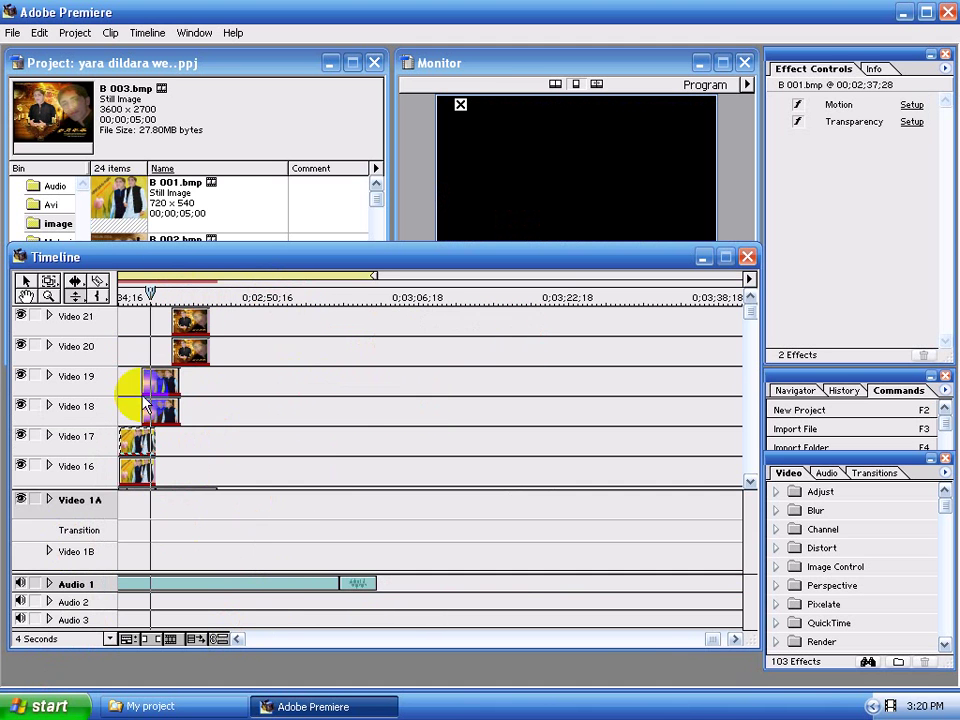
drag(161, 258, 222, 335)
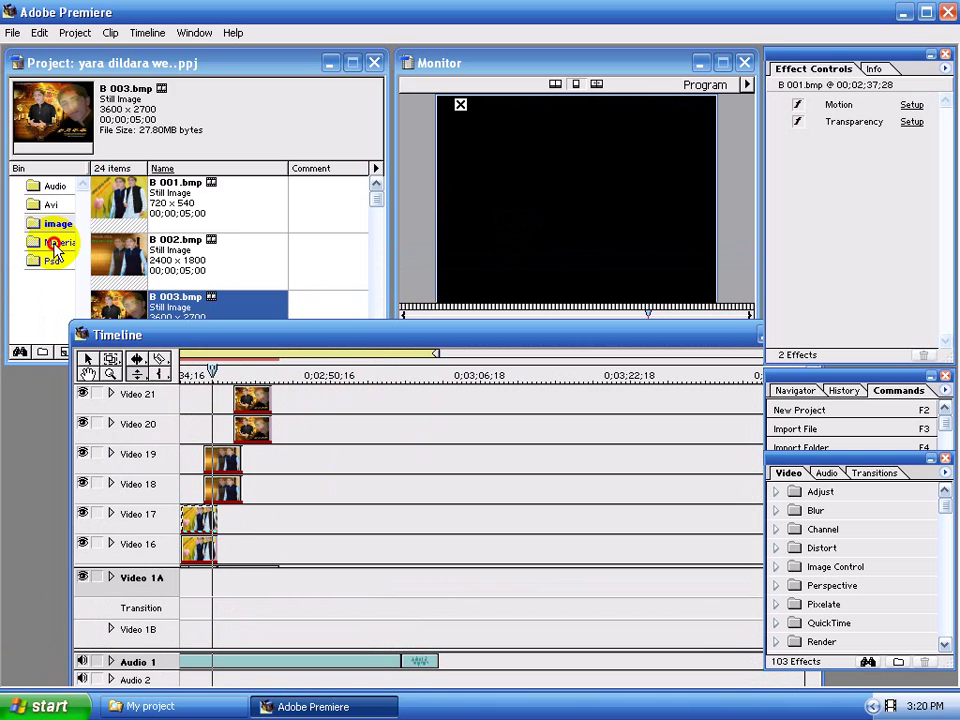
click(57, 250)
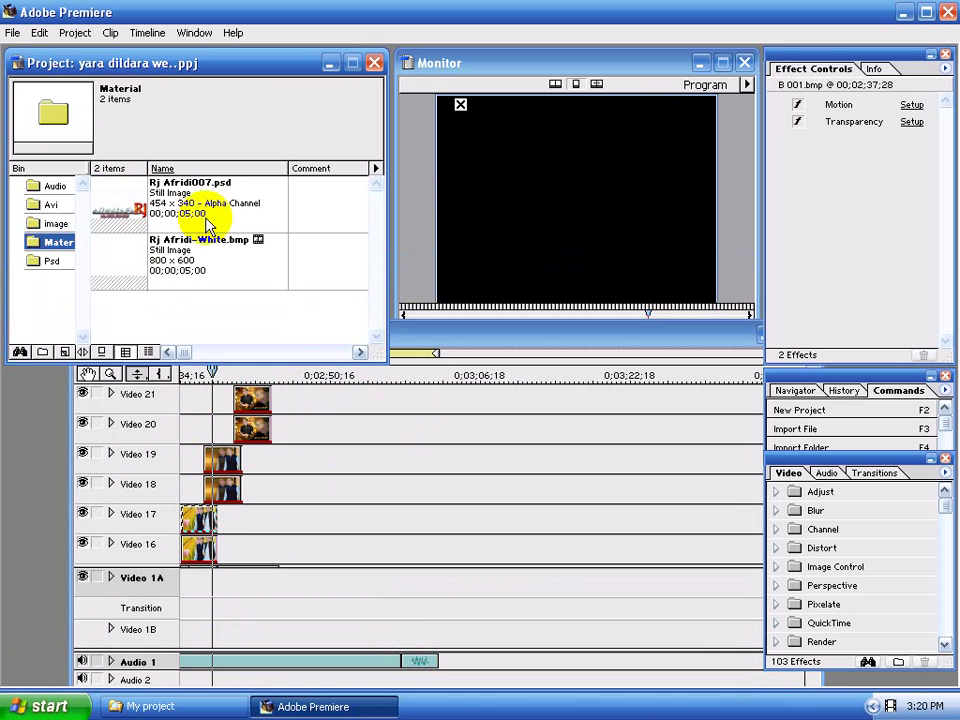
click(51, 204)
drag(375, 203, 378, 272)
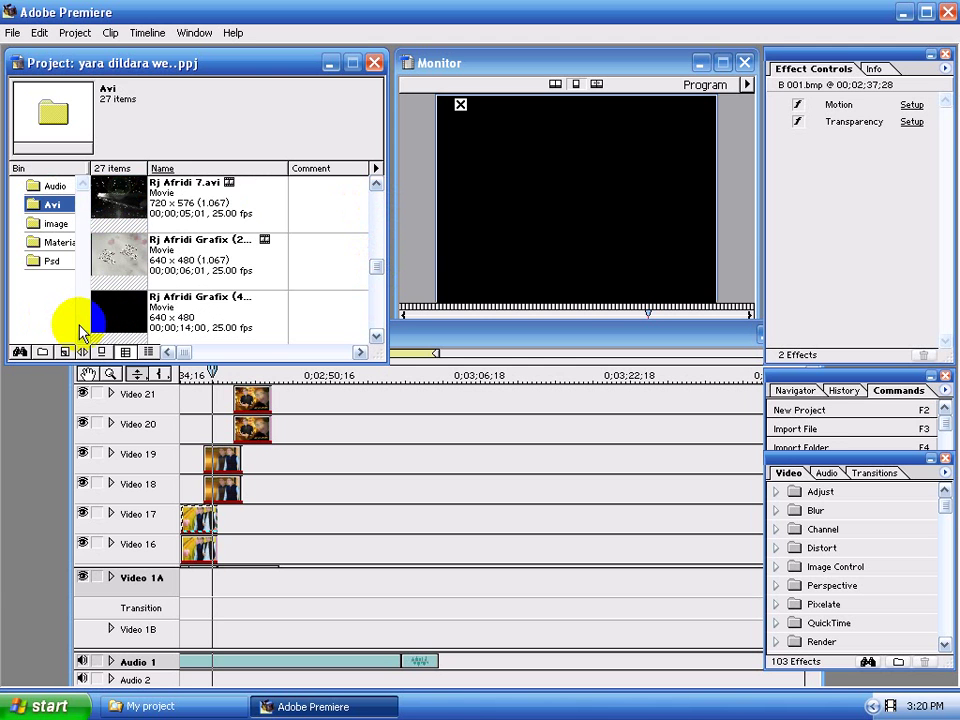
click(107, 318)
double_click(108, 322)
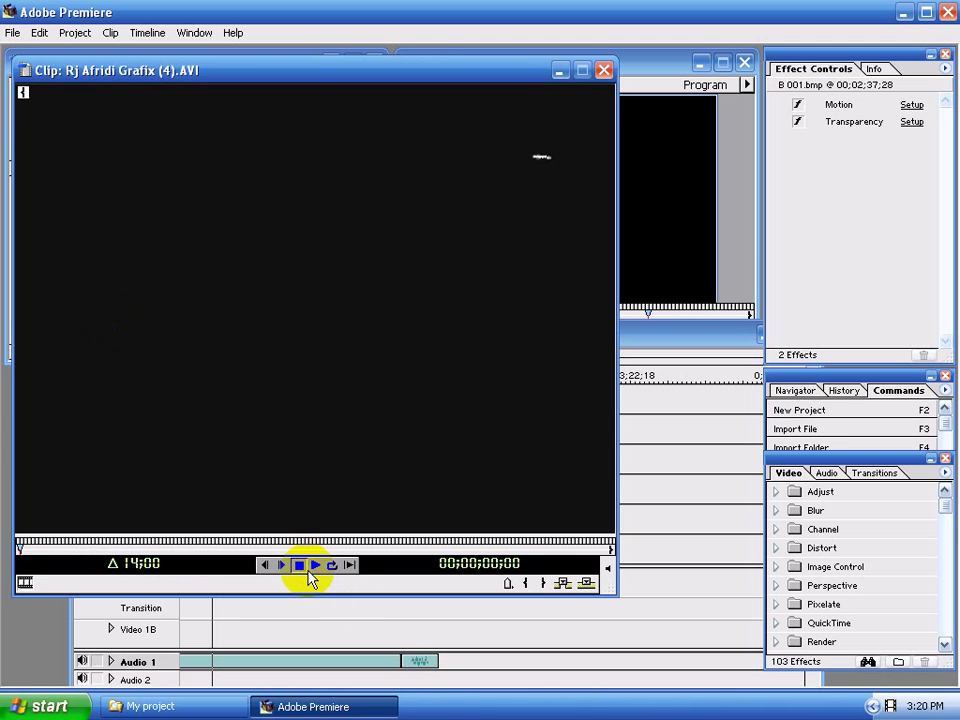
click(313, 567)
click(604, 70)
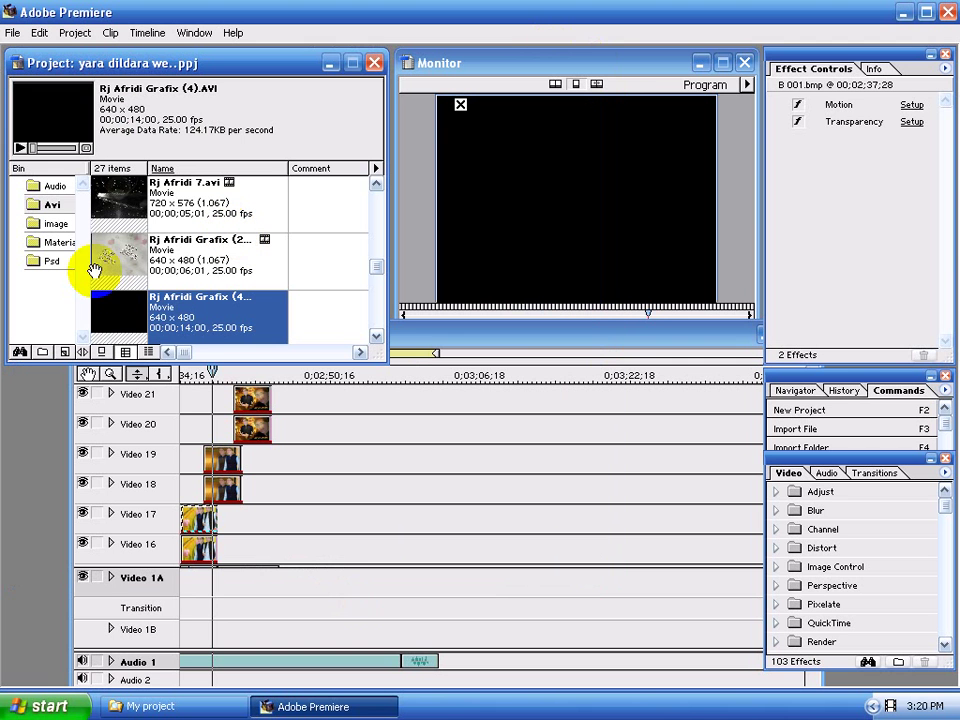
Place Rj Afridi Grafix (4).AVI on the timeline and move it onto a new Video 22 track
drag(126, 327, 171, 396)
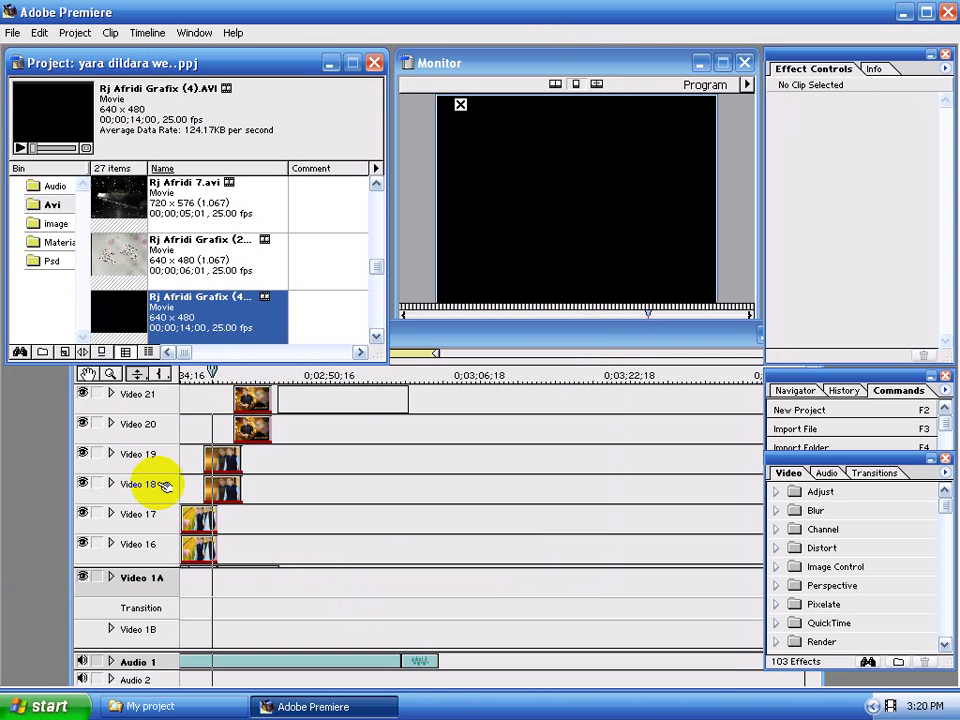
right_click(171, 406)
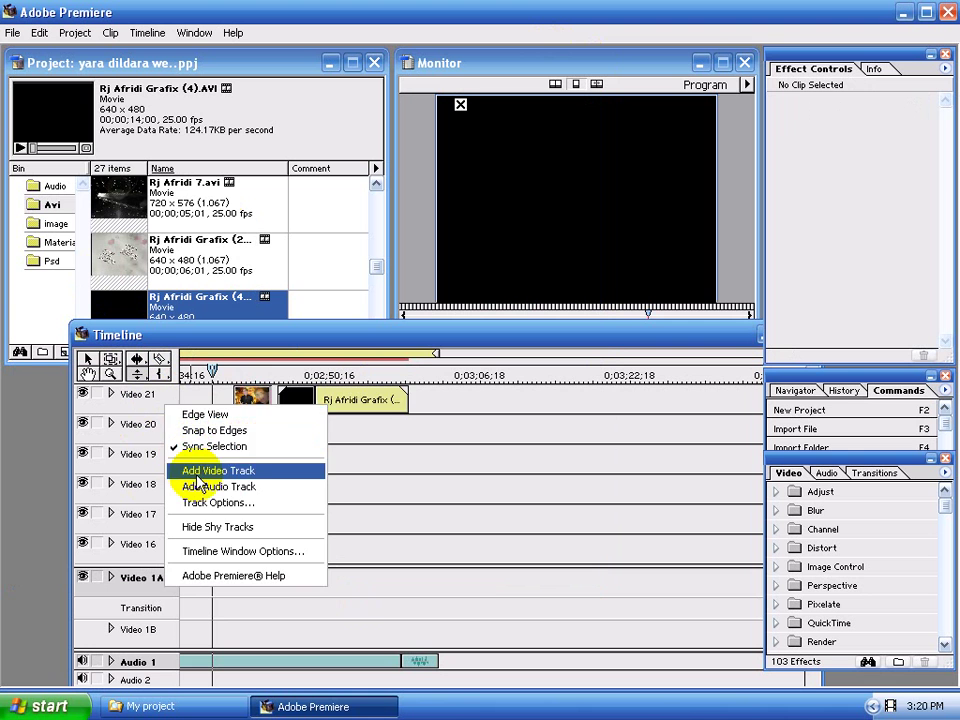
click(195, 470)
drag(326, 430, 228, 400)
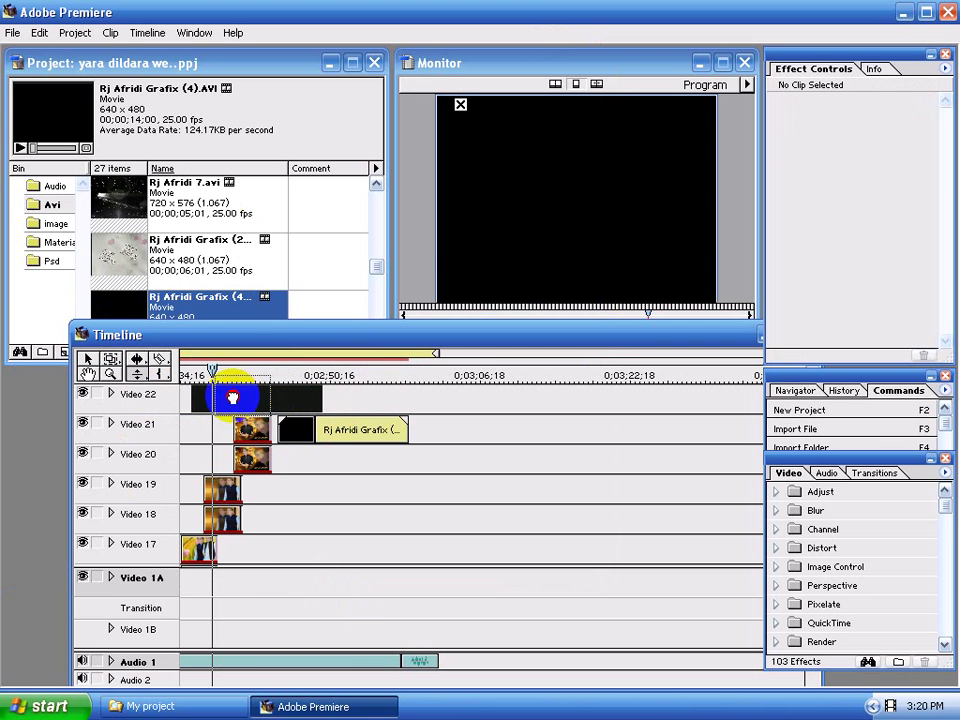
Nudge the Video 22 graphics clip earlier and trim it shorter to end with the B 003 stills
drag(381, 332, 390, 230)
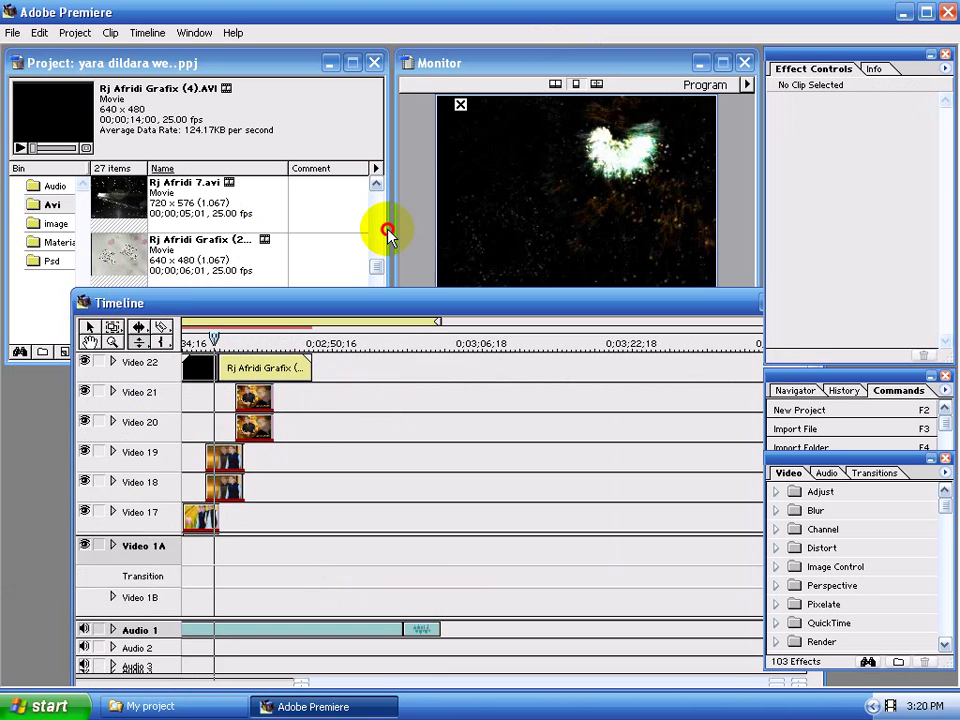
click(308, 614)
click(274, 297)
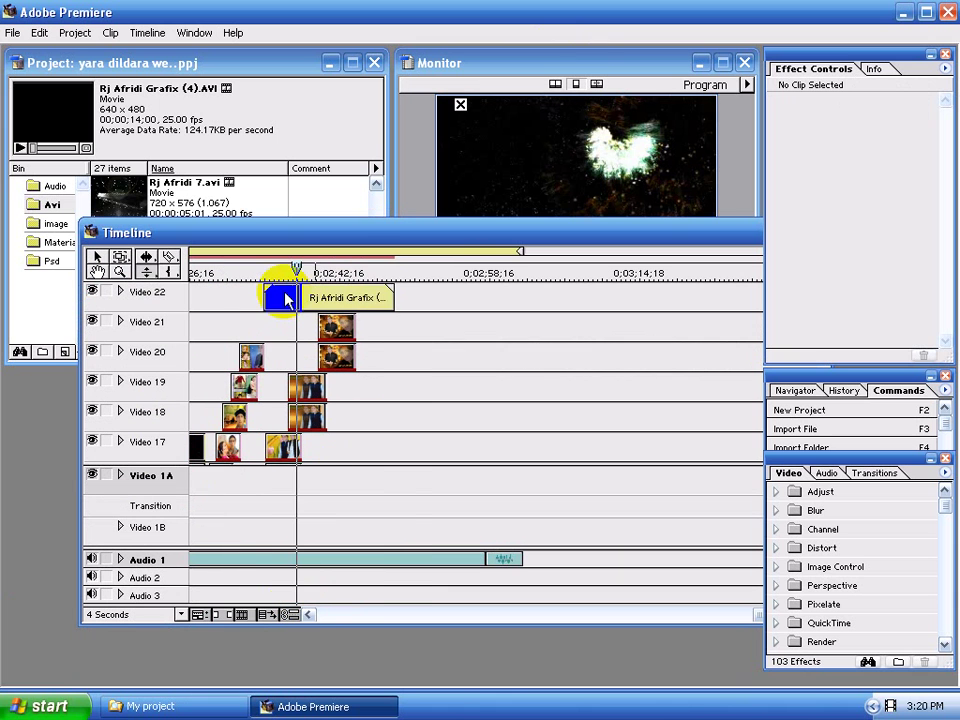
drag(284, 297, 286, 301)
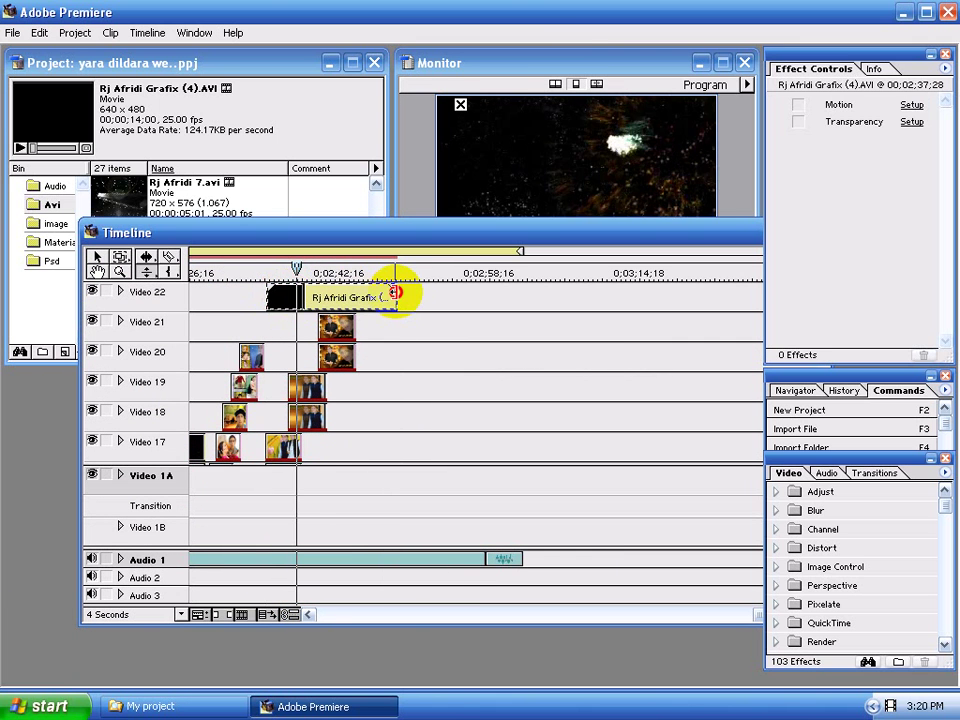
drag(395, 293, 357, 297)
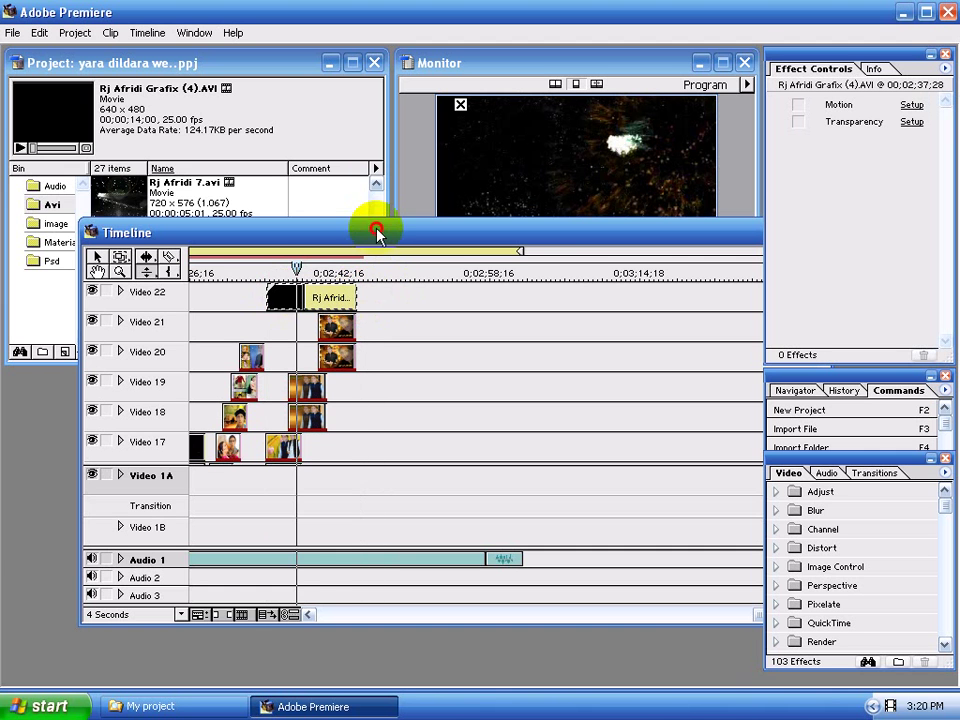
drag(377, 232, 324, 157)
drag(563, 165, 507, 175)
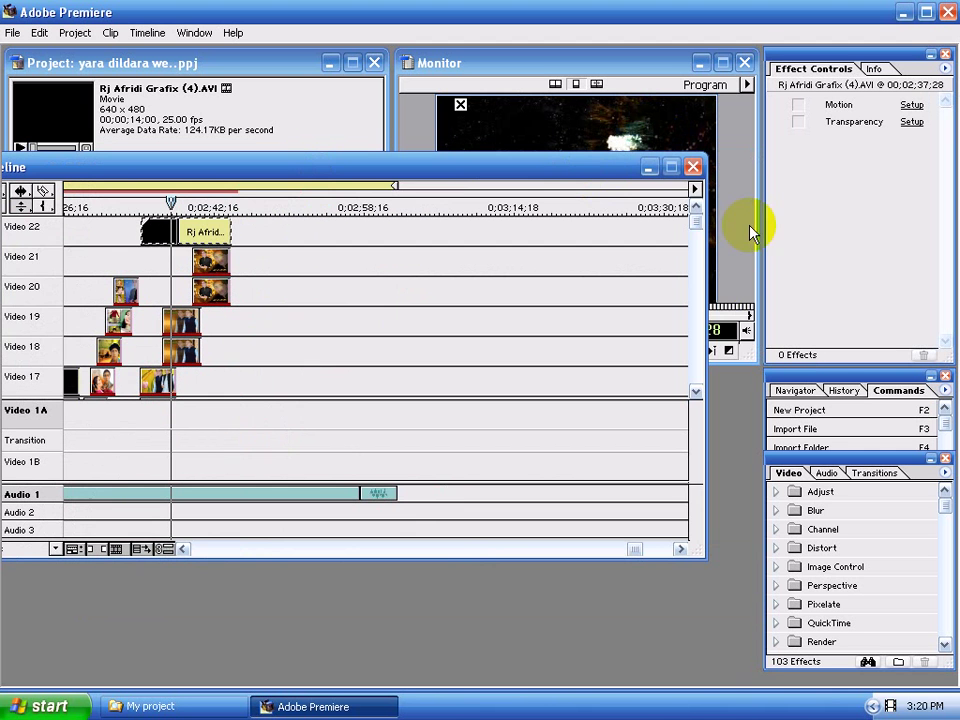
mouse_move(690, 229)
mouse_down()
mouse_move(695, 245)
mouse_move(691, 238)
mouse_up()
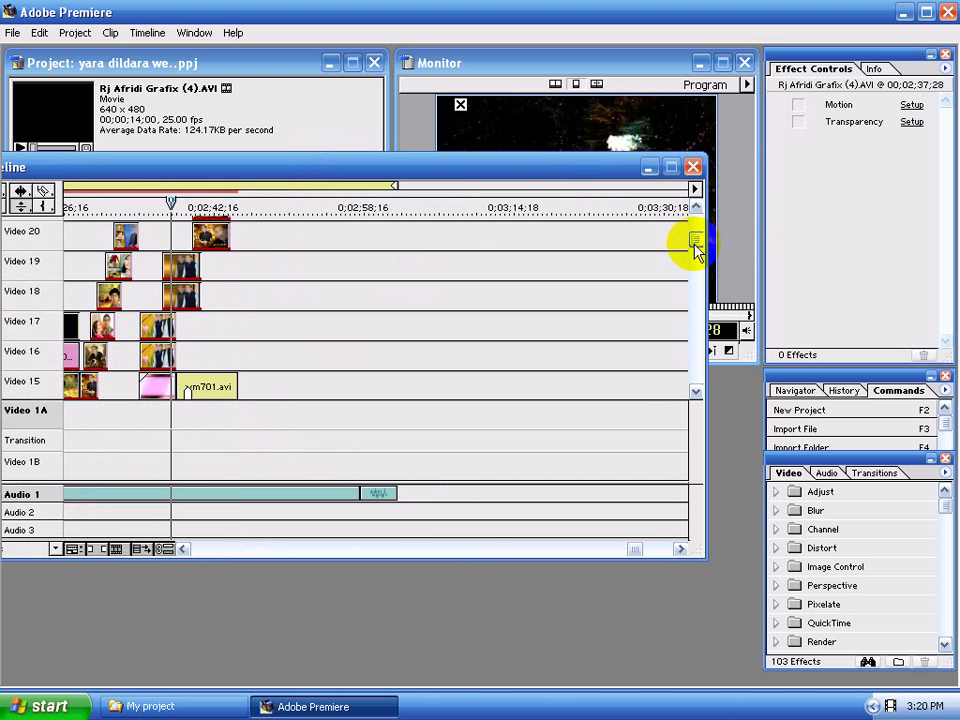
click(239, 206)
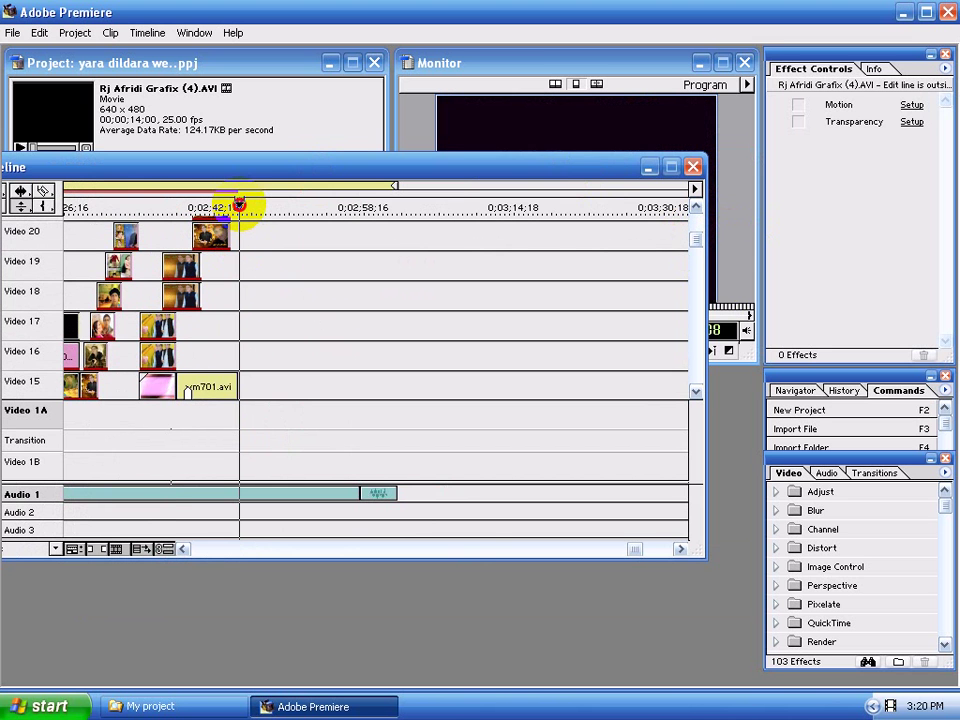
drag(245, 170, 332, 258)
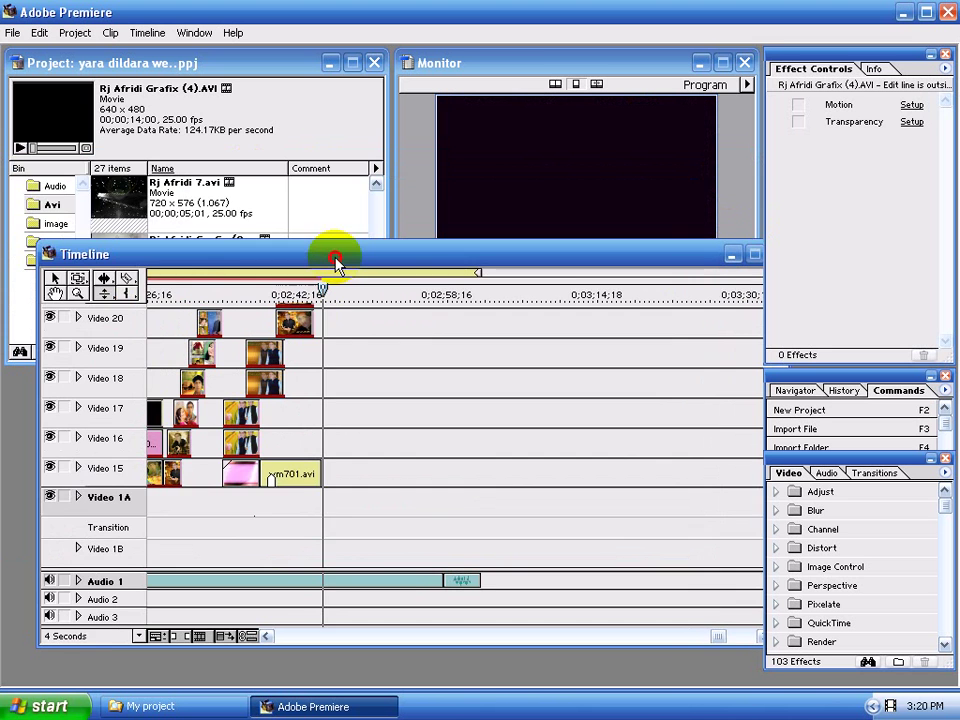
Add three new video tracks at the top of the timeline, ending with Video 22 and Video 23
right_click(147, 323)
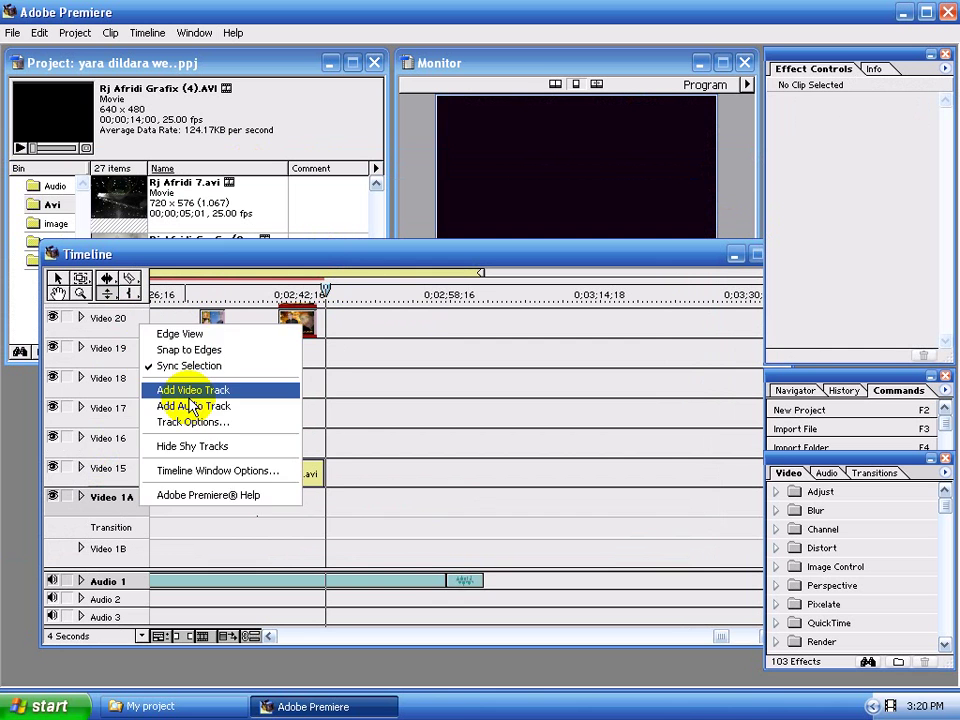
click(192, 390)
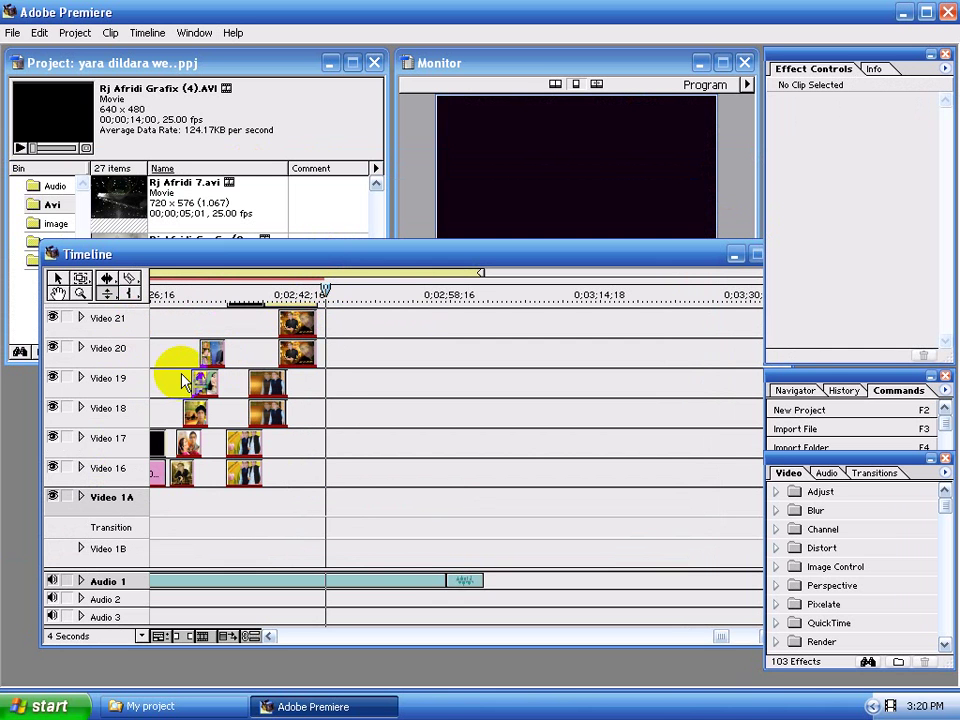
right_click(139, 324)
click(181, 387)
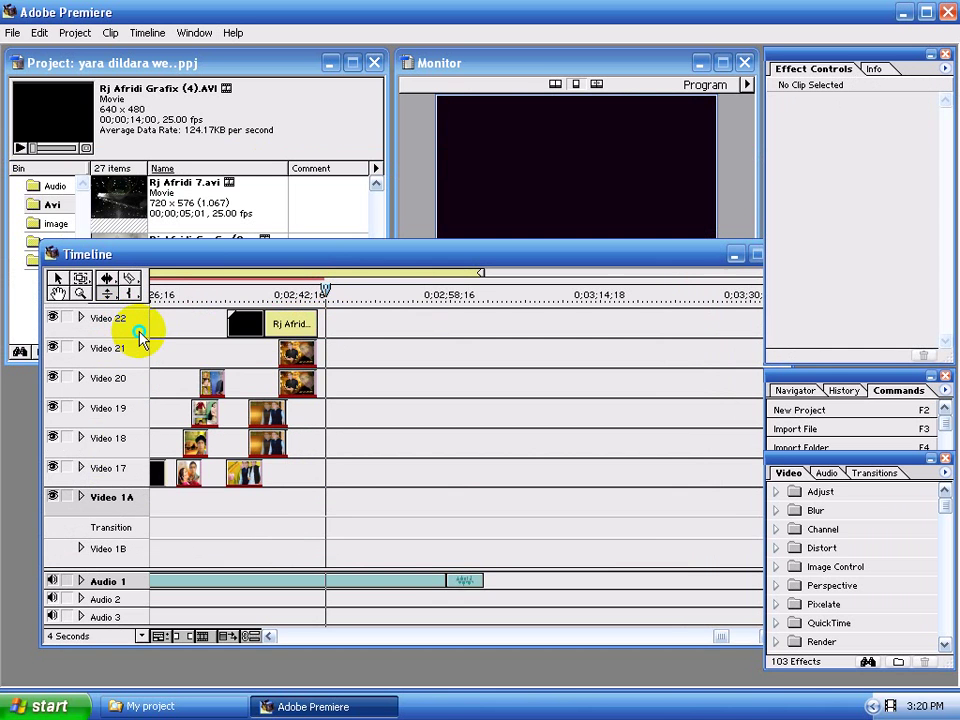
right_click(139, 333)
click(185, 395)
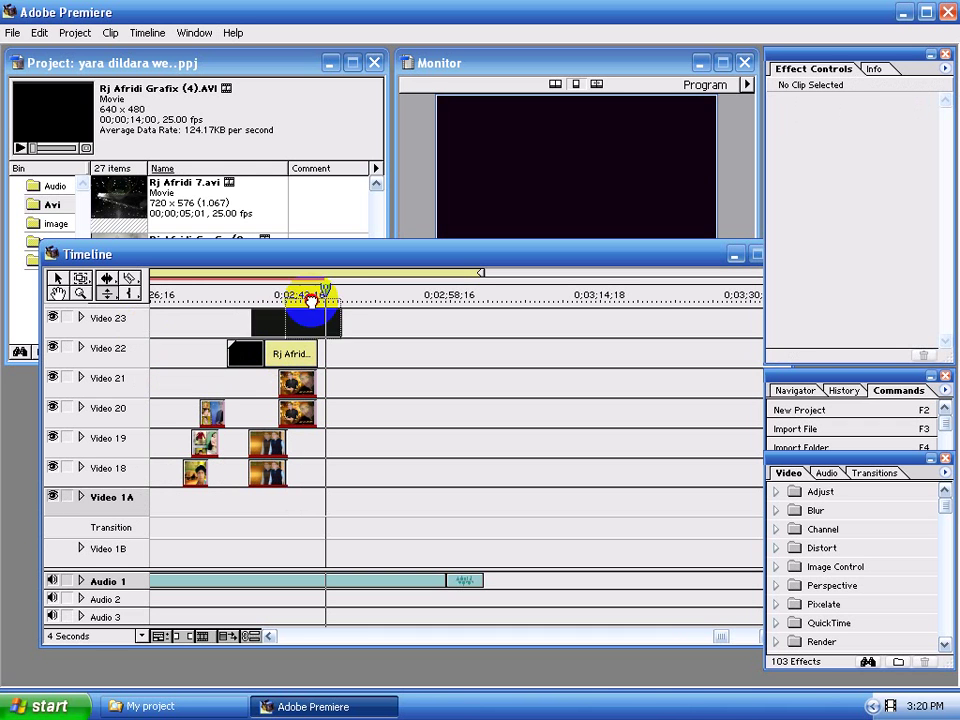
Adjust the timeline window and bring the Project window's bins back into view
click(311, 300)
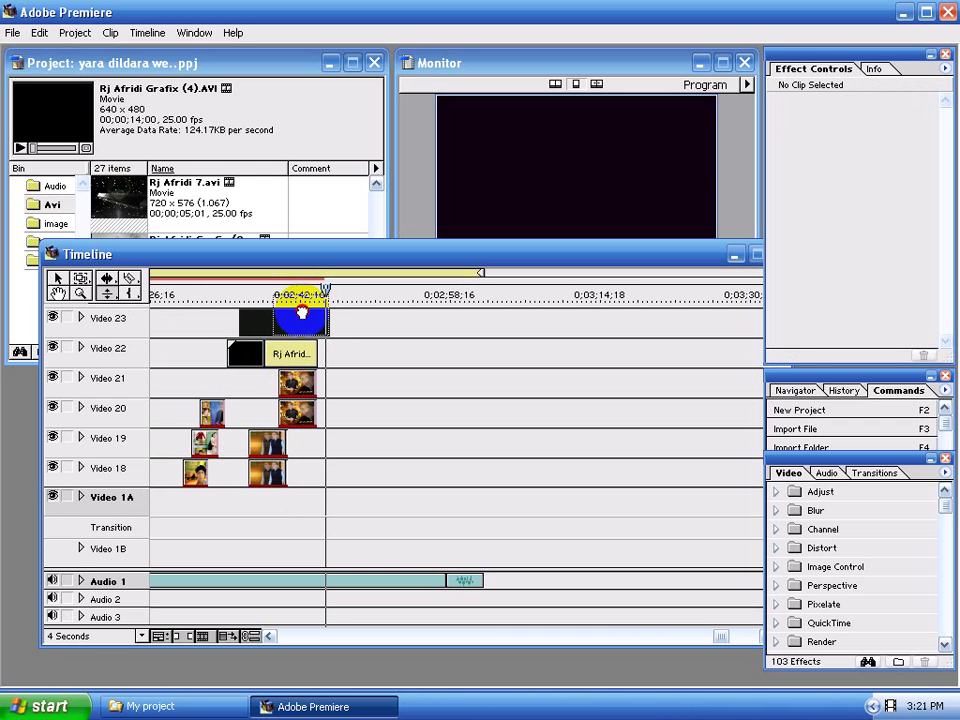
drag(306, 310, 301, 303)
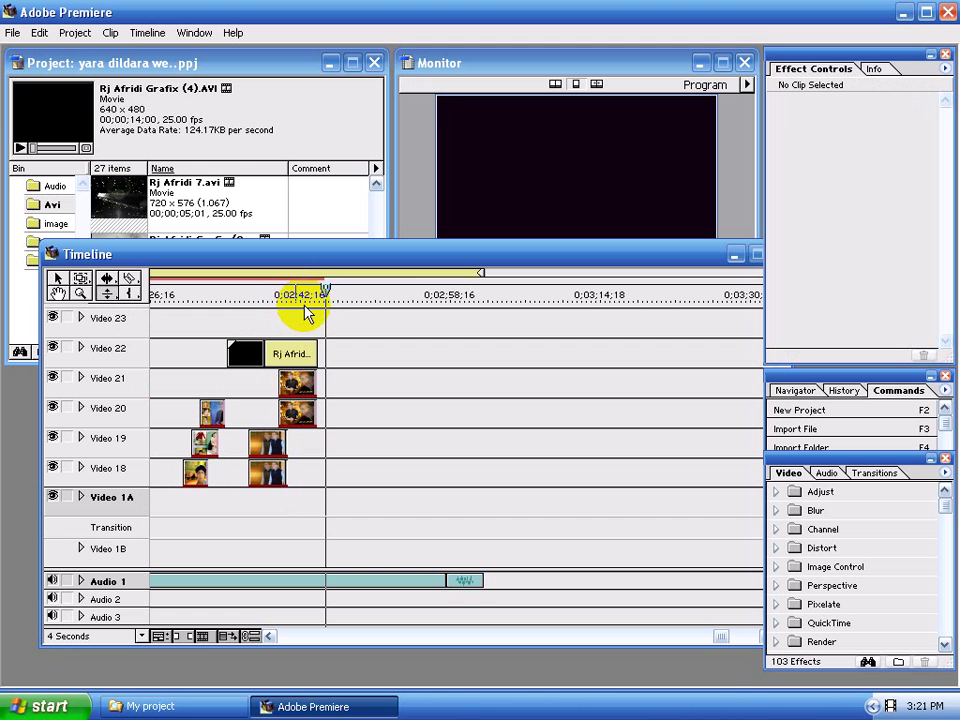
drag(279, 345, 287, 314)
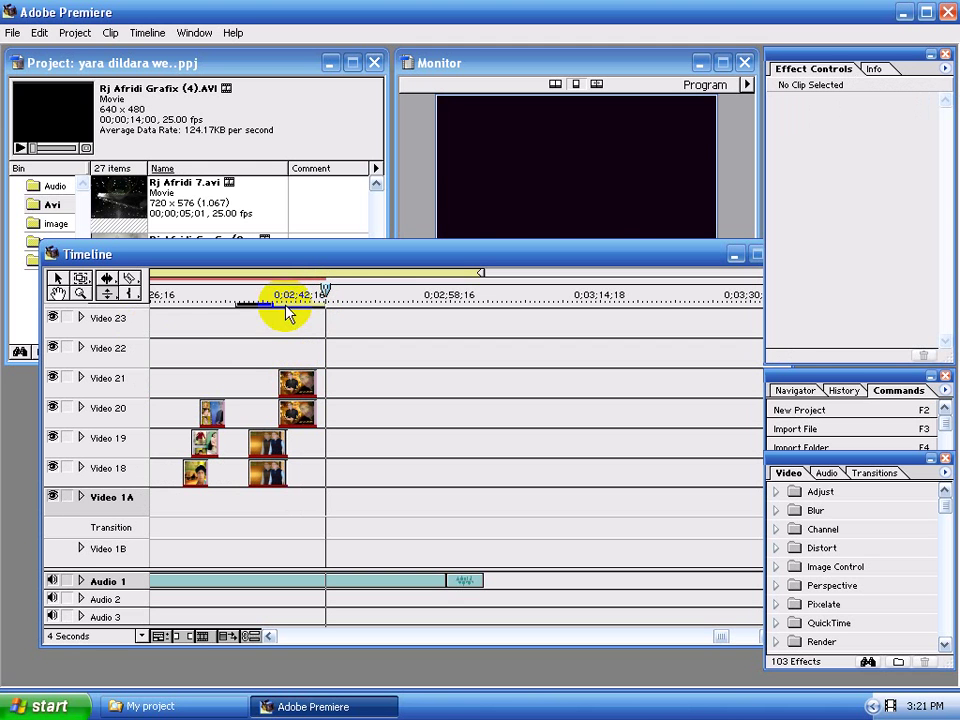
drag(57, 252, 51, 286)
Place the C 003.BMP still from the image bin onto Video 22
click(56, 223)
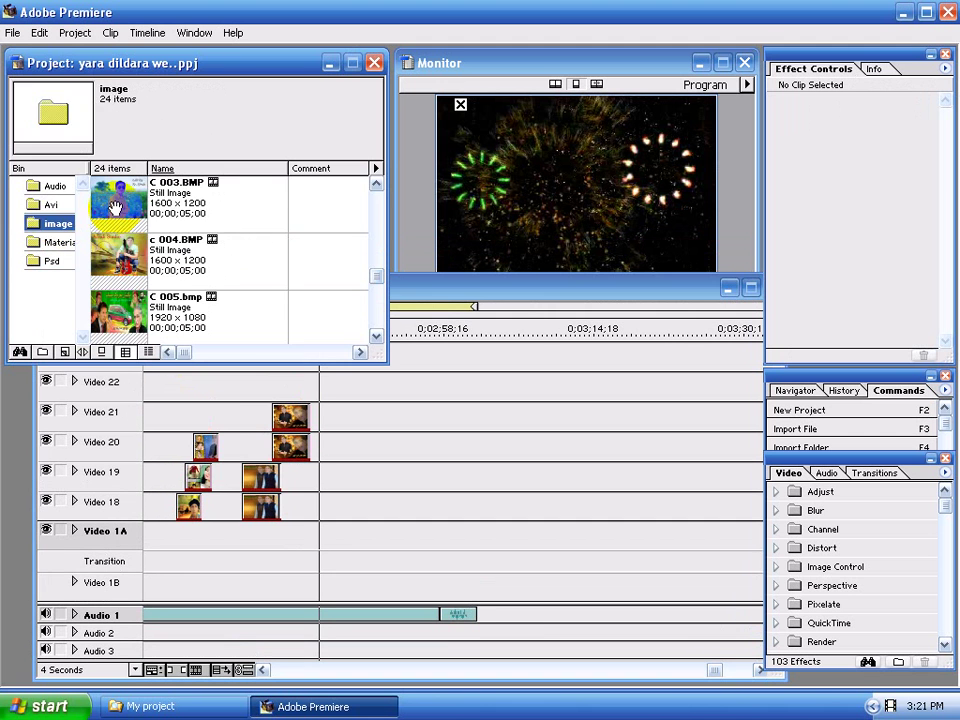
mouse_move(115, 207)
mouse_down()
mouse_move(303, 397)
mouse_move(313, 386)
mouse_up()
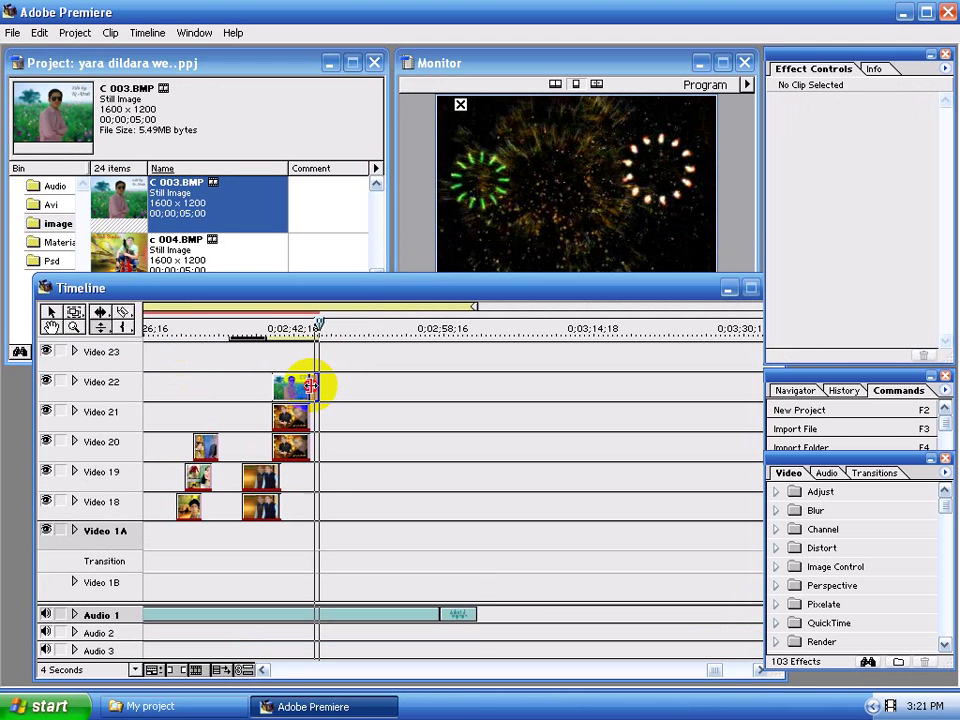
click(311, 386)
Set thumbnail-plus-filename track format, shorten the Video 22 still, and stack a C 003.BMP copy on Video 23
right_click(300, 386)
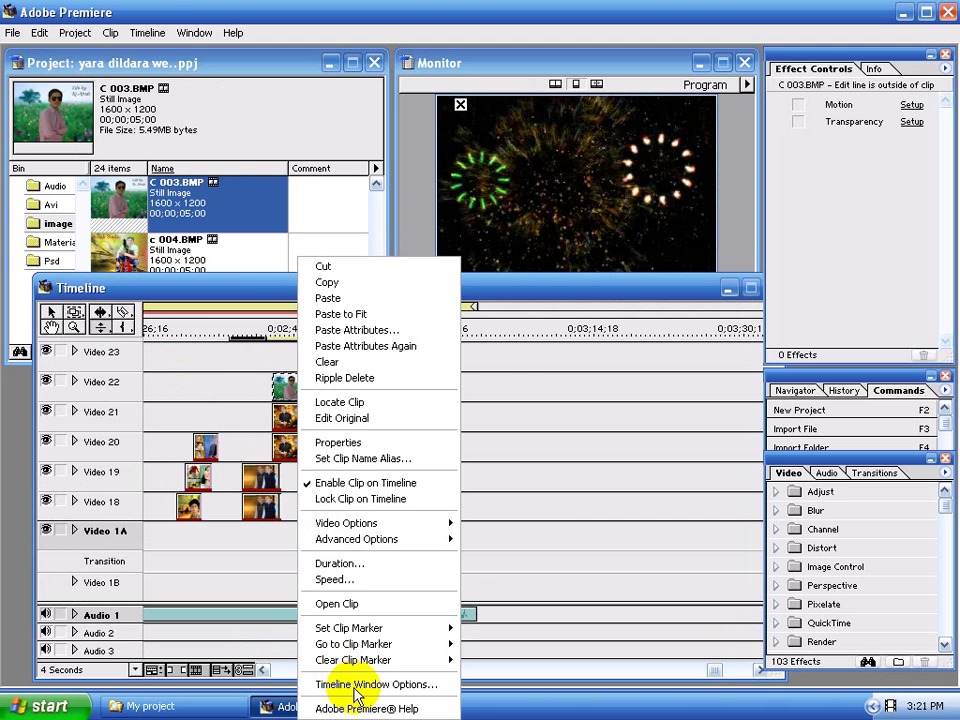
click(390, 682)
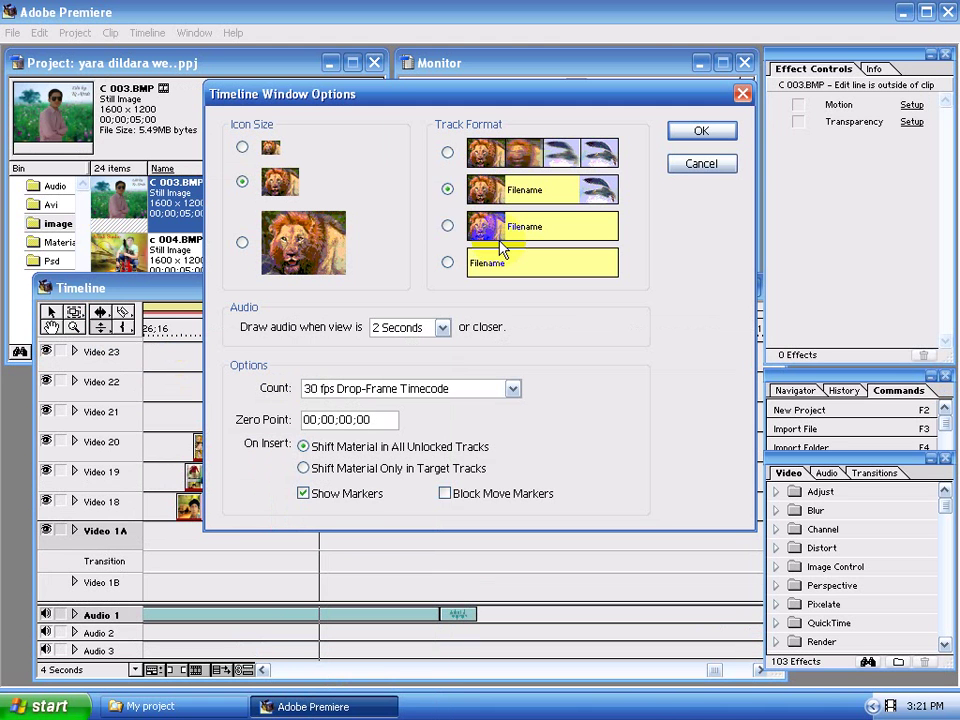
click(447, 228)
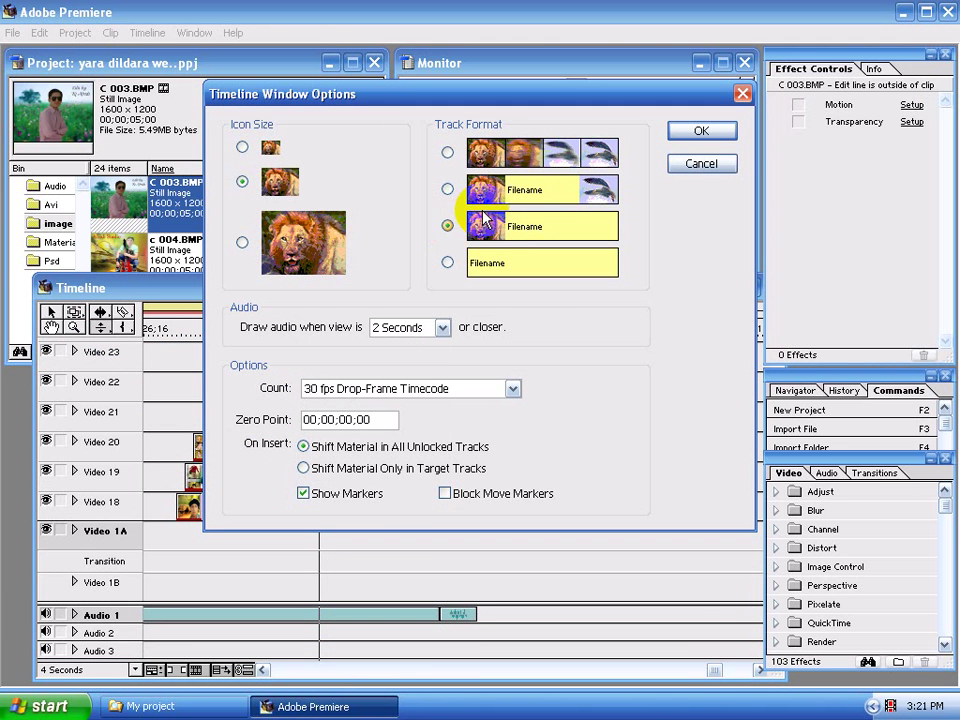
click(700, 134)
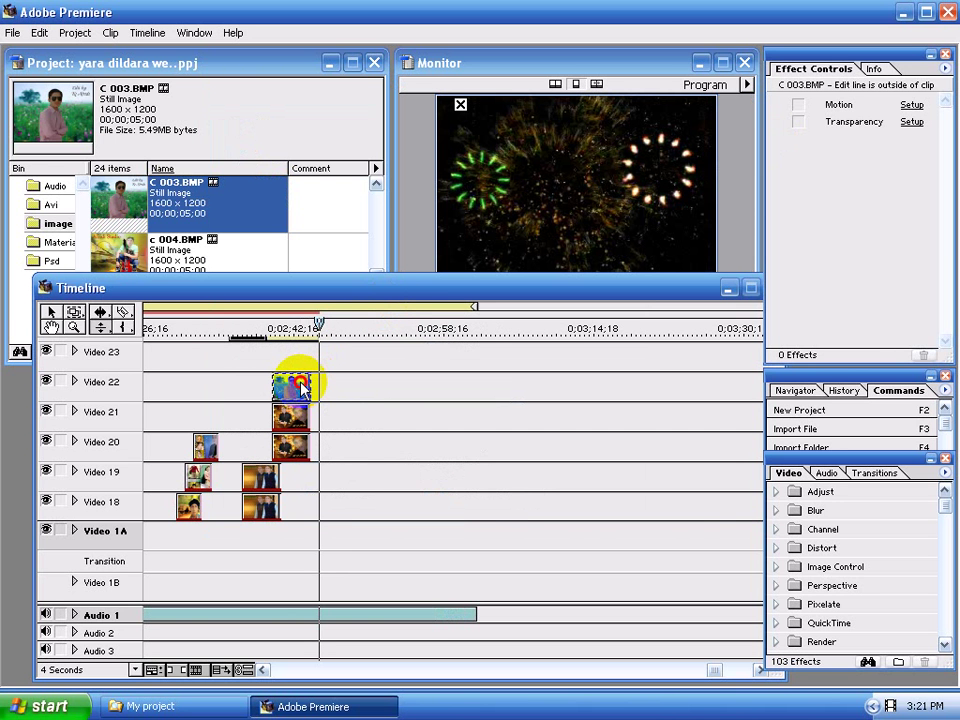
mouse_move(305, 383)
mouse_down()
mouse_move(282, 386)
mouse_move(298, 382)
mouse_up()
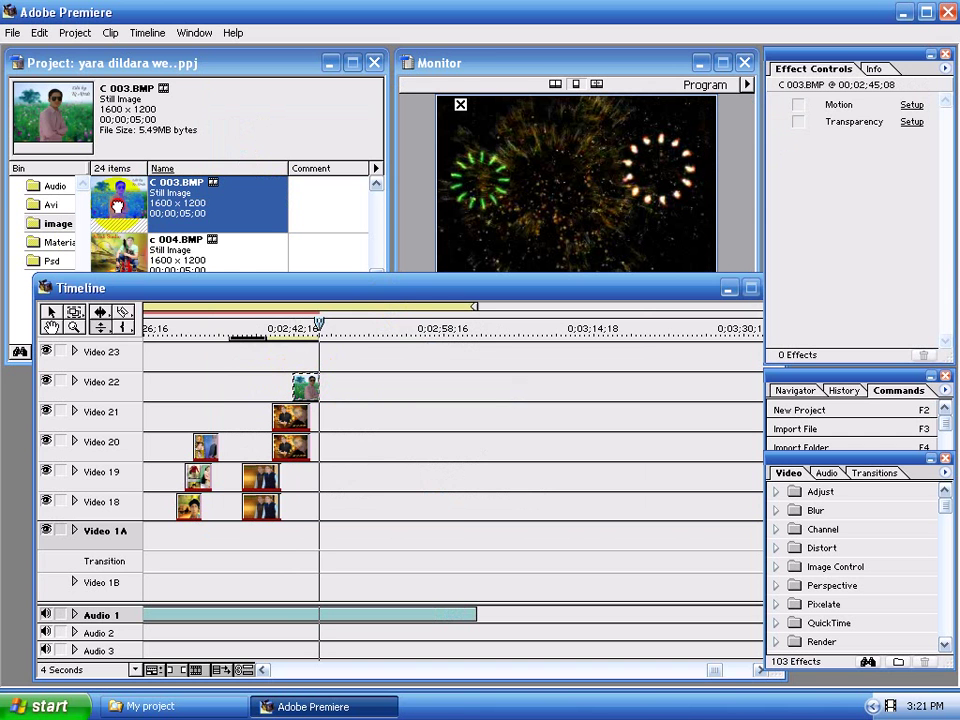
mouse_move(118, 245)
mouse_down()
mouse_move(294, 369)
mouse_move(299, 345)
mouse_move(294, 355)
mouse_up()
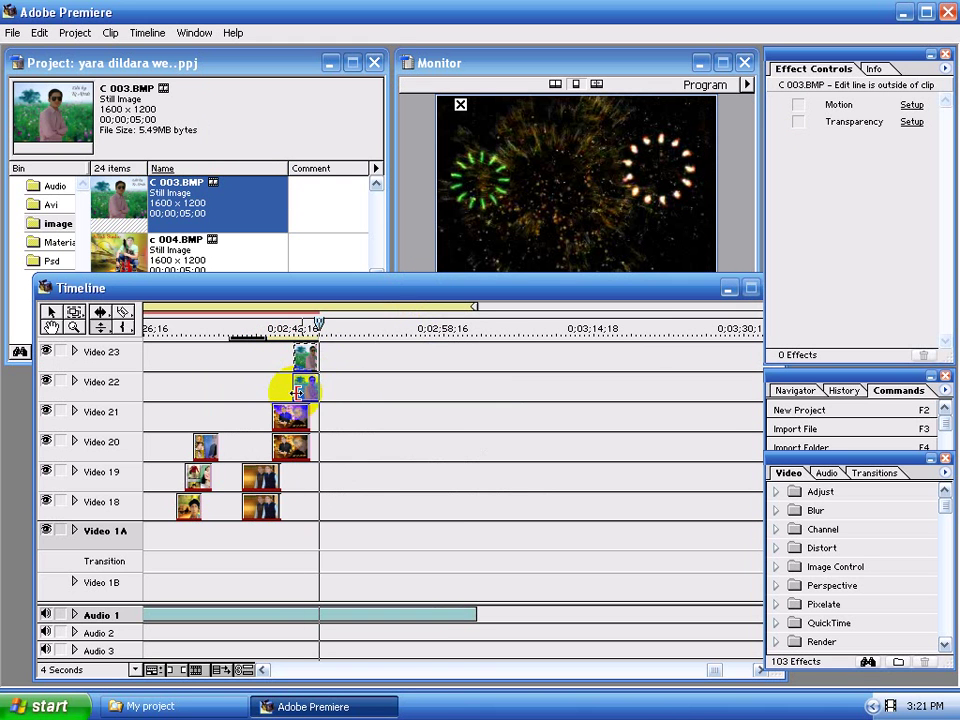
Copy the B 003.bmp clip and paste its filter, fade, transparency and motion settings onto the new still
right_click(290, 412)
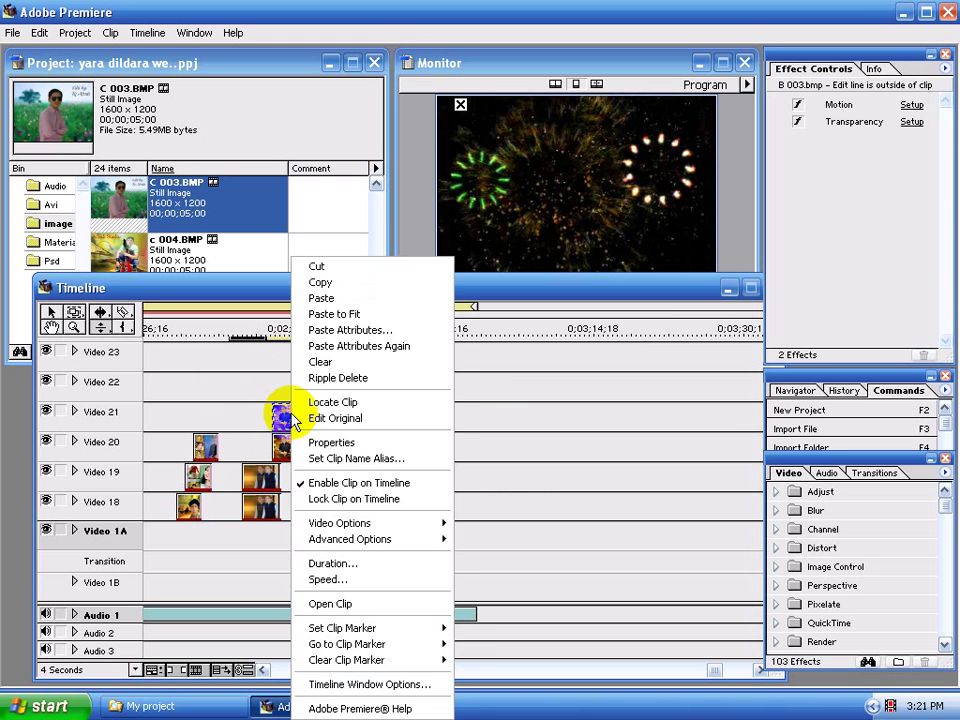
click(380, 283)
right_click(316, 360)
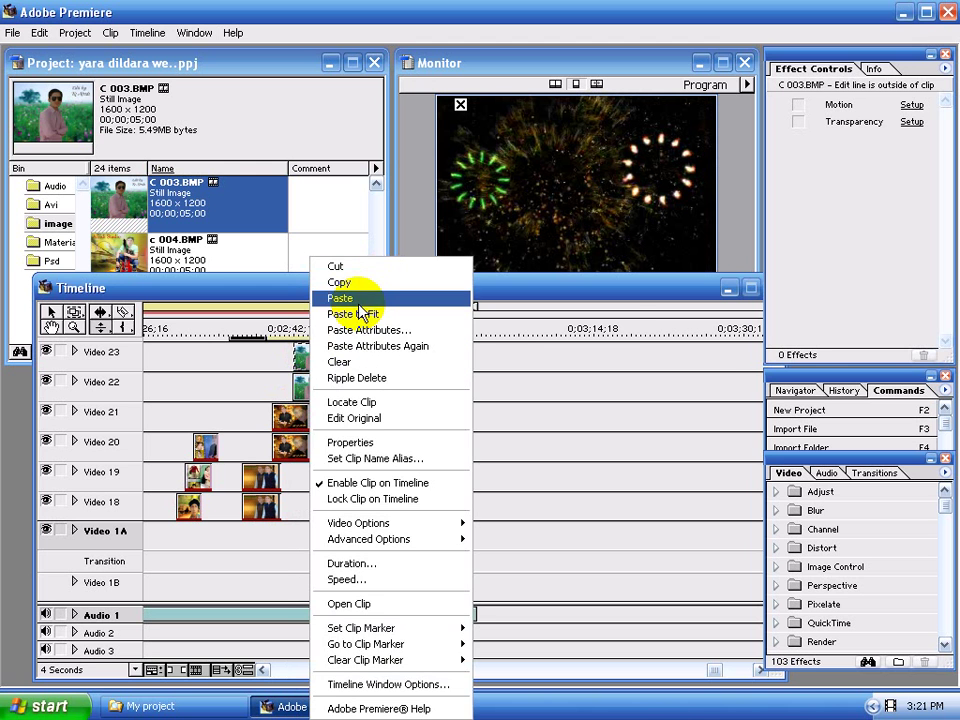
click(362, 328)
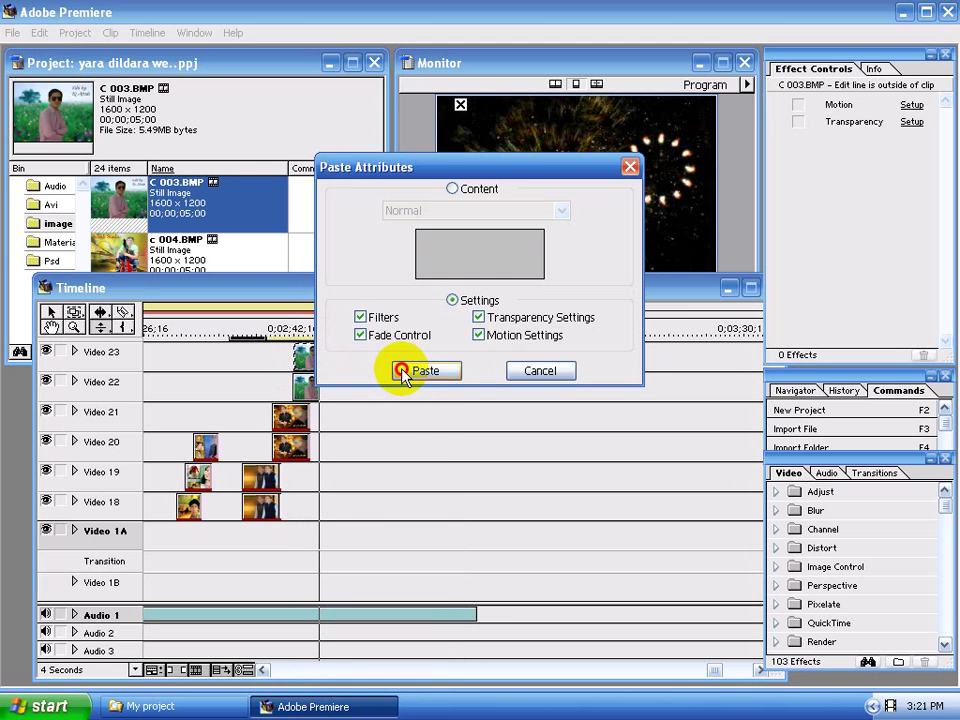
click(403, 372)
Paste the same filter, fade, transparency and motion attributes onto the Video 22 still
right_click(290, 445)
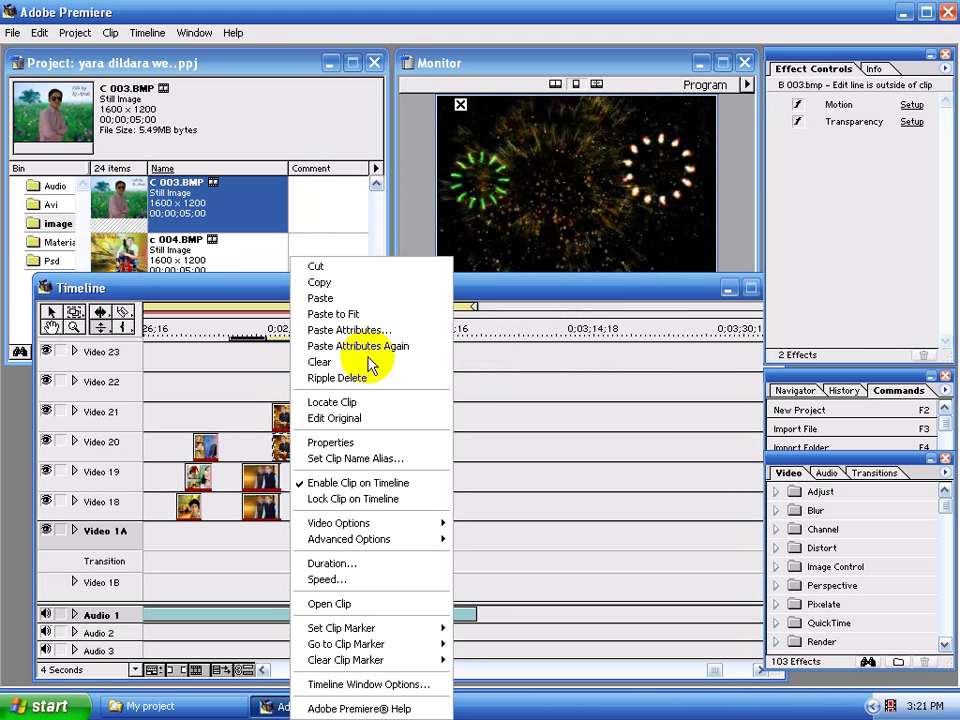
click(395, 283)
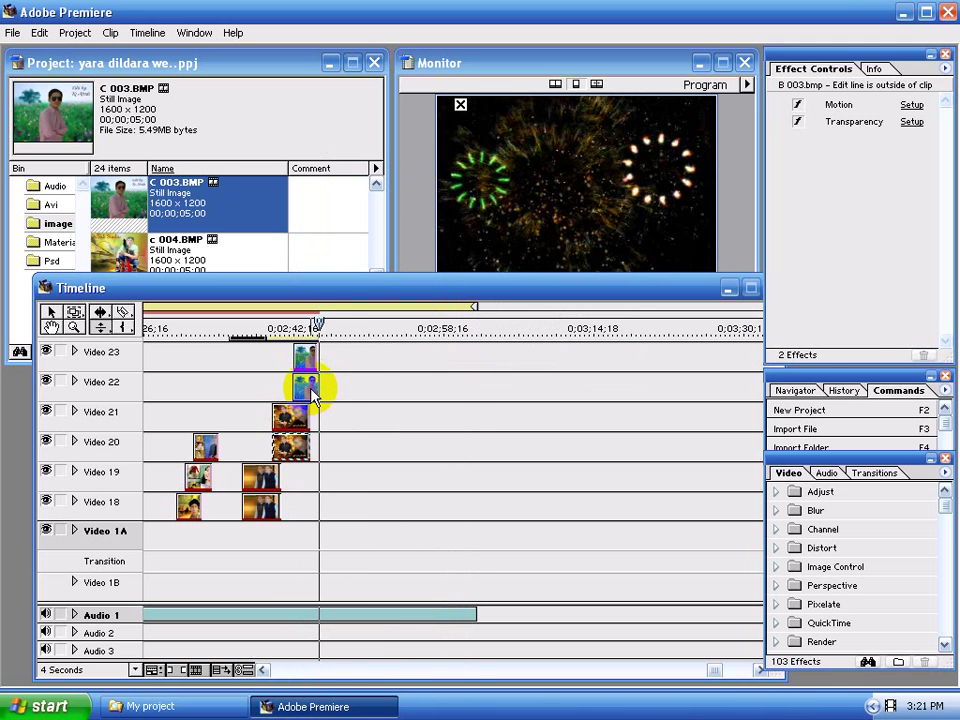
right_click(312, 393)
click(362, 331)
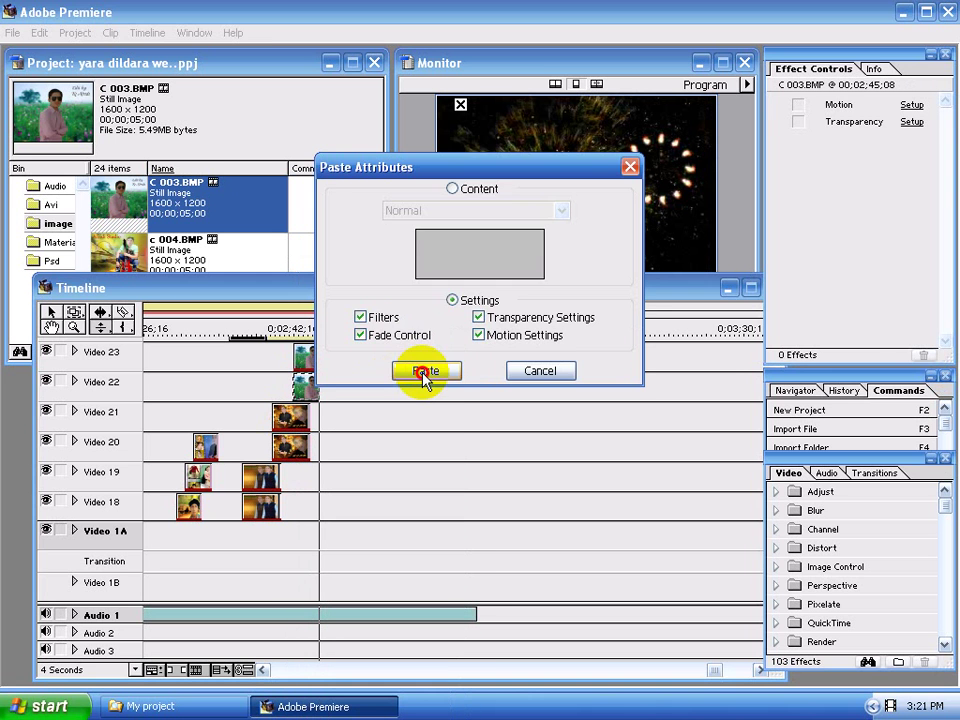
click(424, 372)
drag(456, 278, 460, 207)
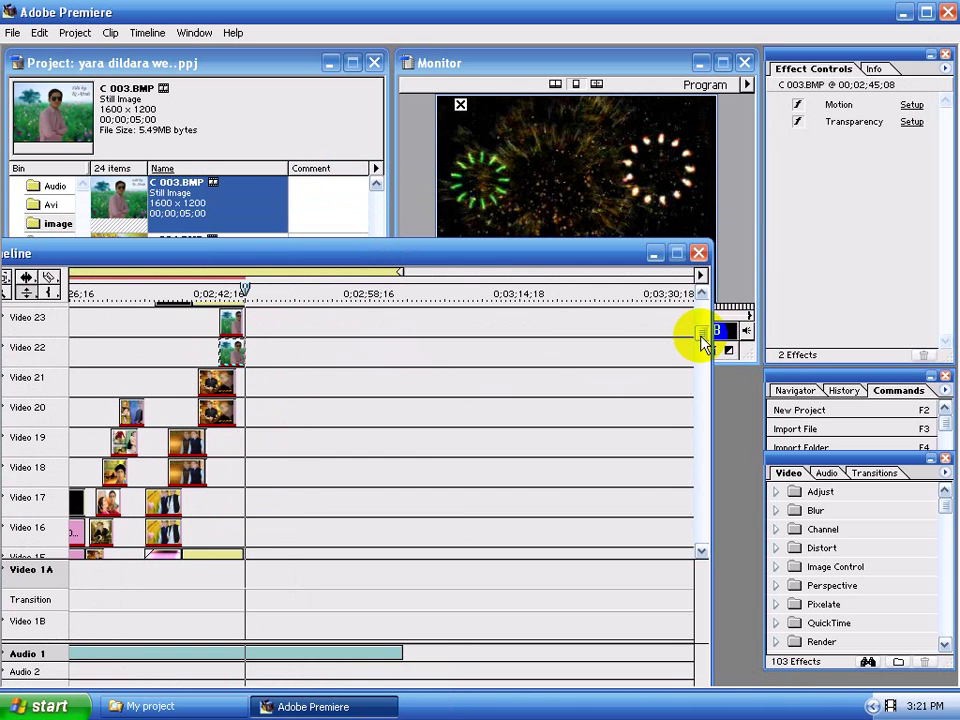
Give the Video 24 Rj Afridi Grafix (4).AVI clip a Screen transparency key
click(705, 315)
click(229, 345)
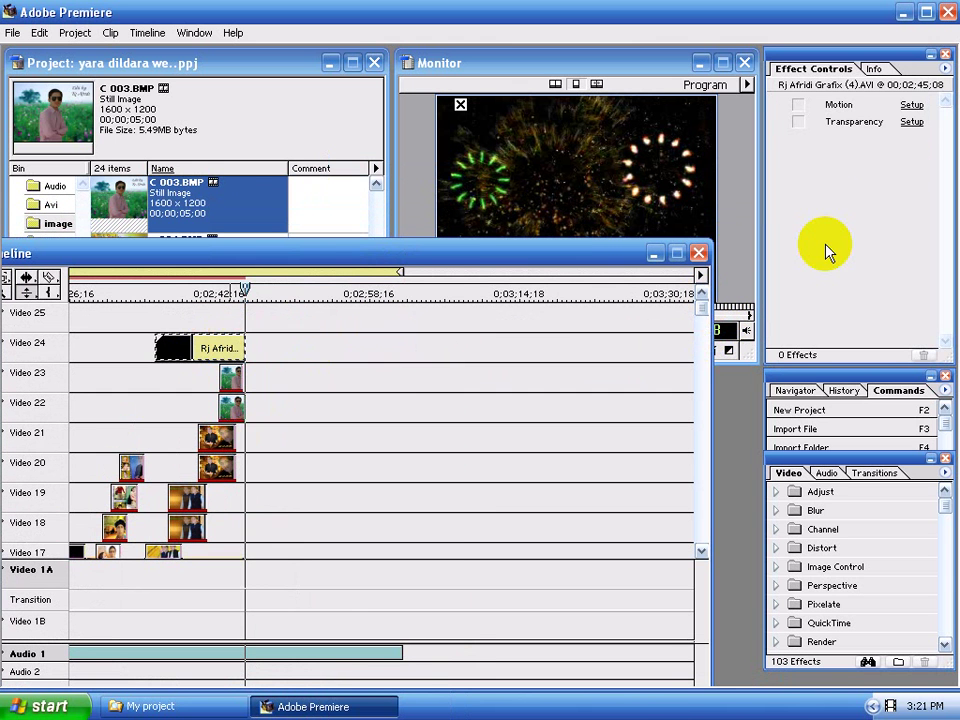
click(908, 122)
click(392, 284)
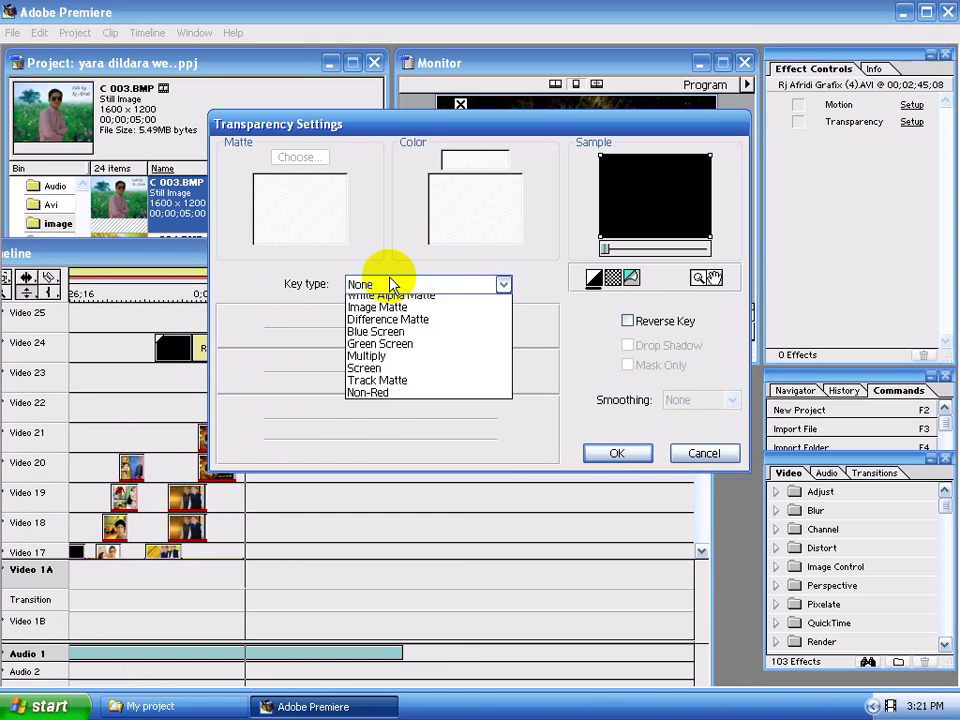
click(388, 448)
click(611, 454)
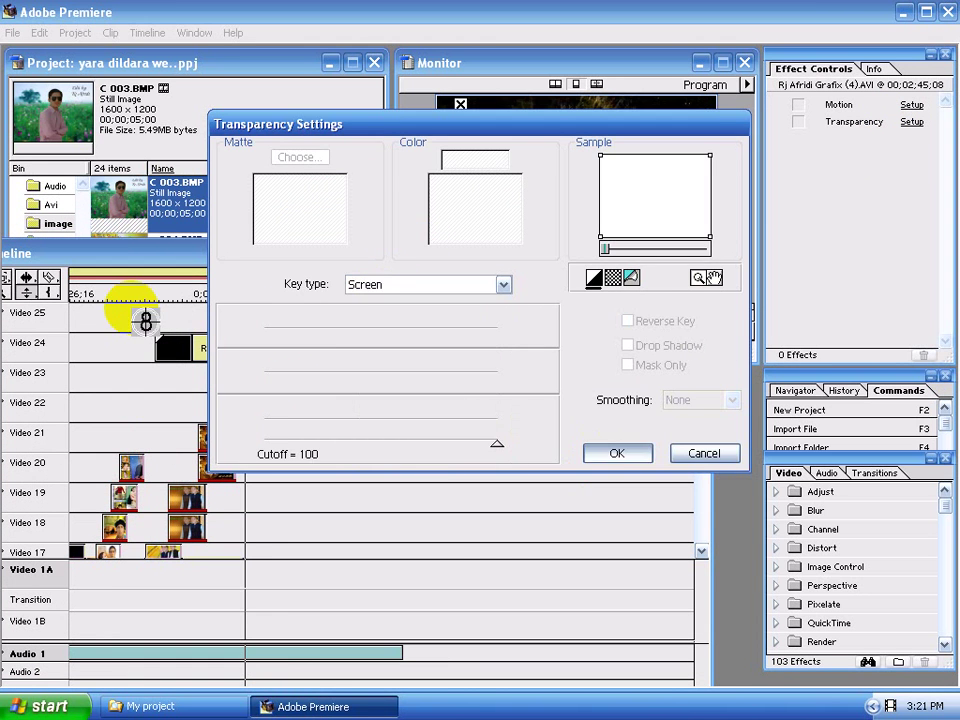
Play back the keyed graphics section, then show the Avi bin's contents
click(130, 290)
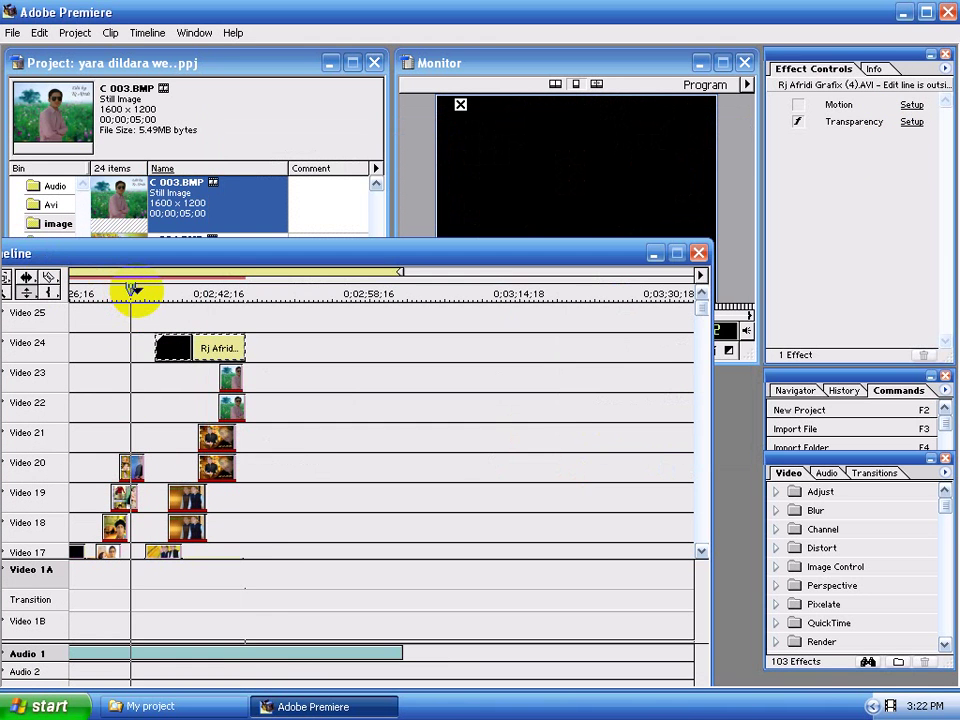
key(space)
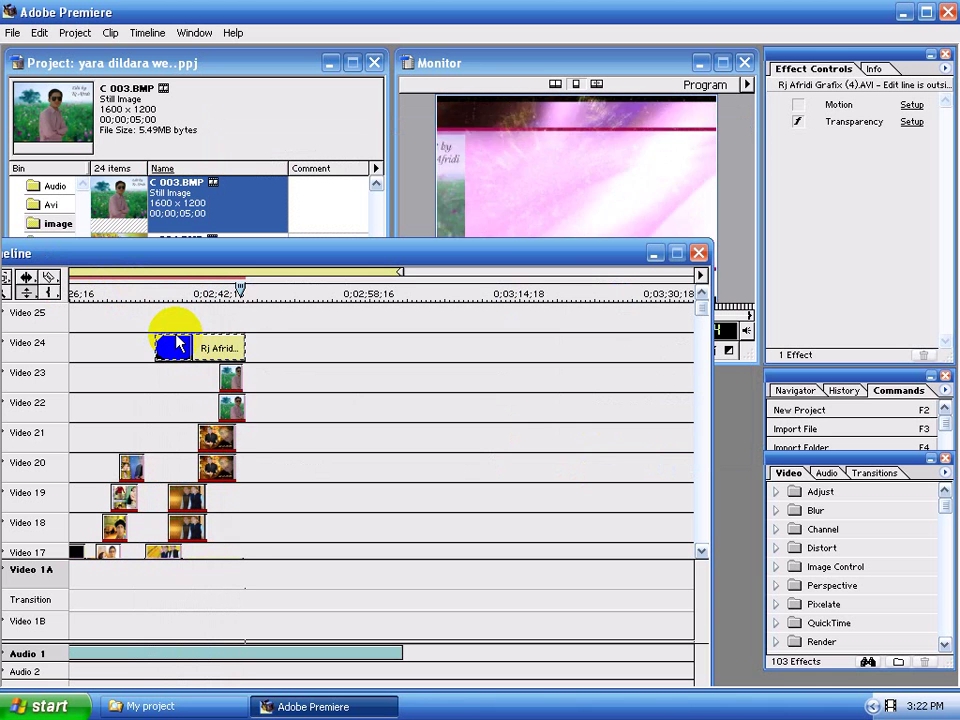
drag(253, 292, 245, 290)
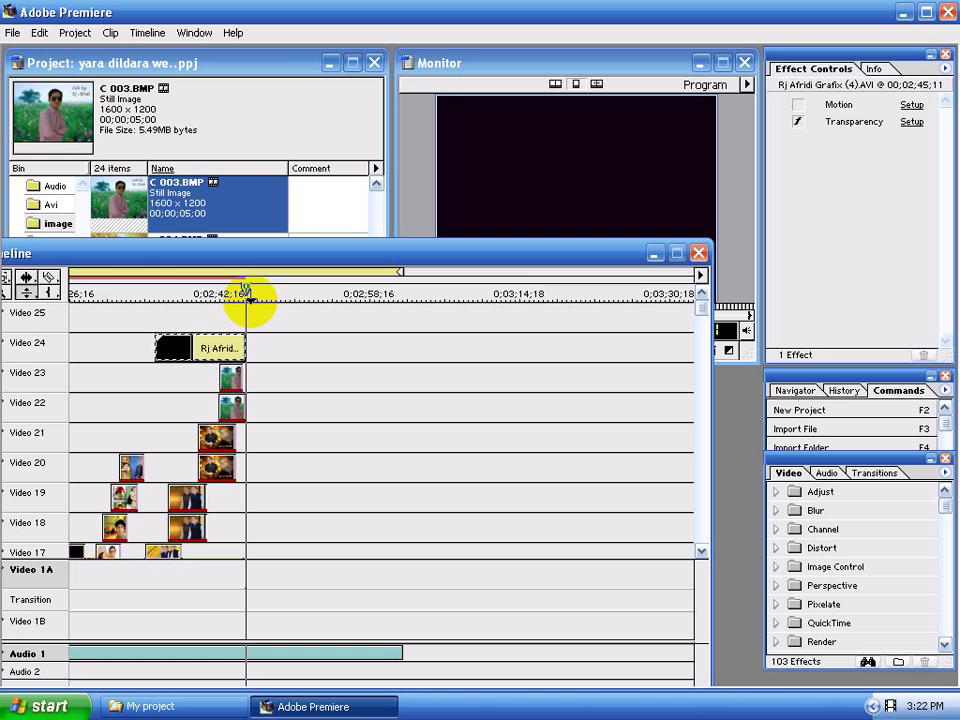
click(139, 292)
mouse_move(139, 290)
mouse_down()
mouse_move(129, 290)
mouse_move(144, 297)
mouse_up()
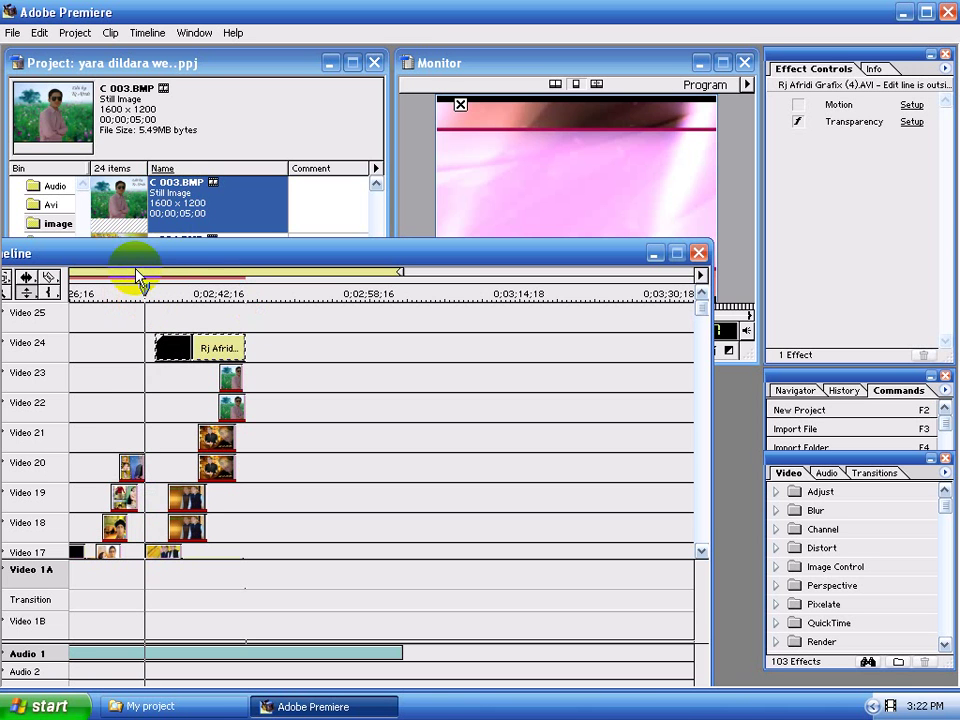
click(50, 204)
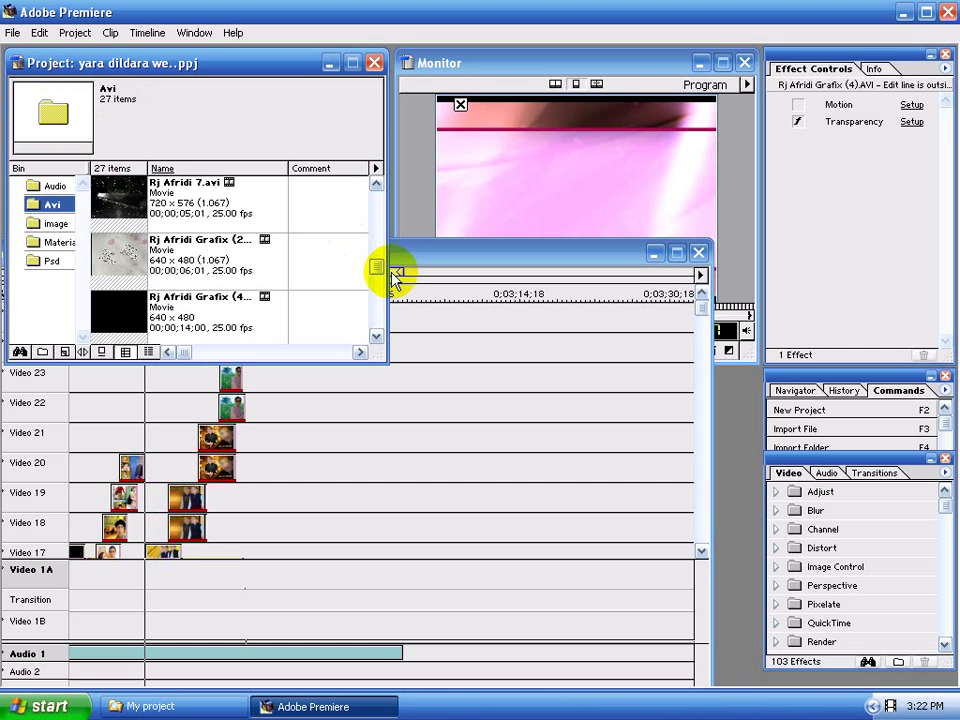
drag(381, 275, 380, 252)
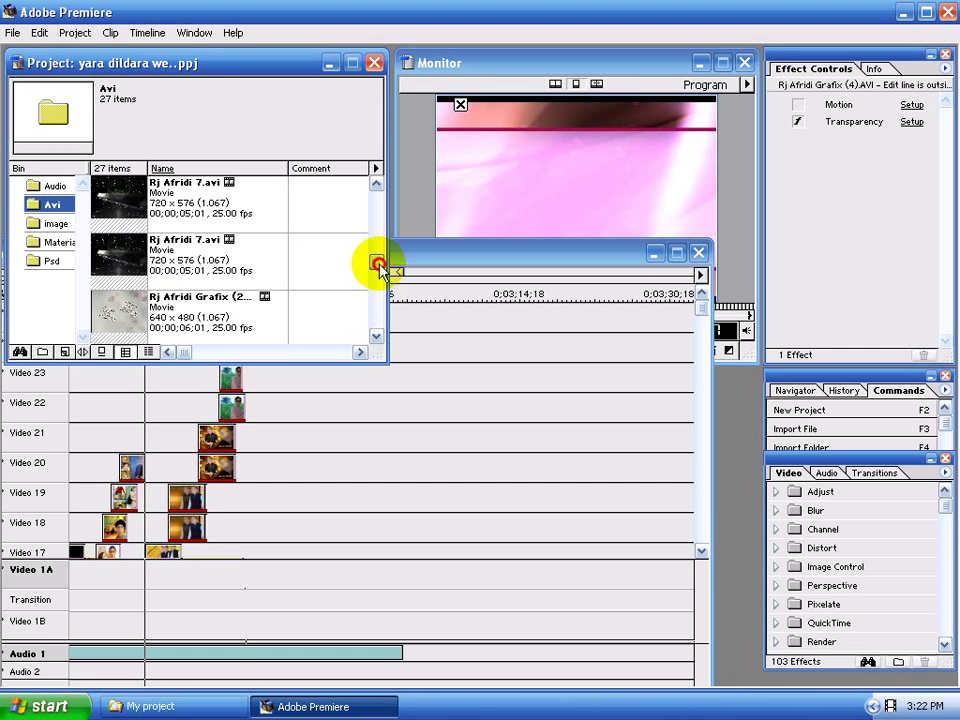
mouse_move(214, 195)
mouse_down()
mouse_move(402, 322)
mouse_move(165, 315)
mouse_move(162, 375)
mouse_move(178, 322)
mouse_up()
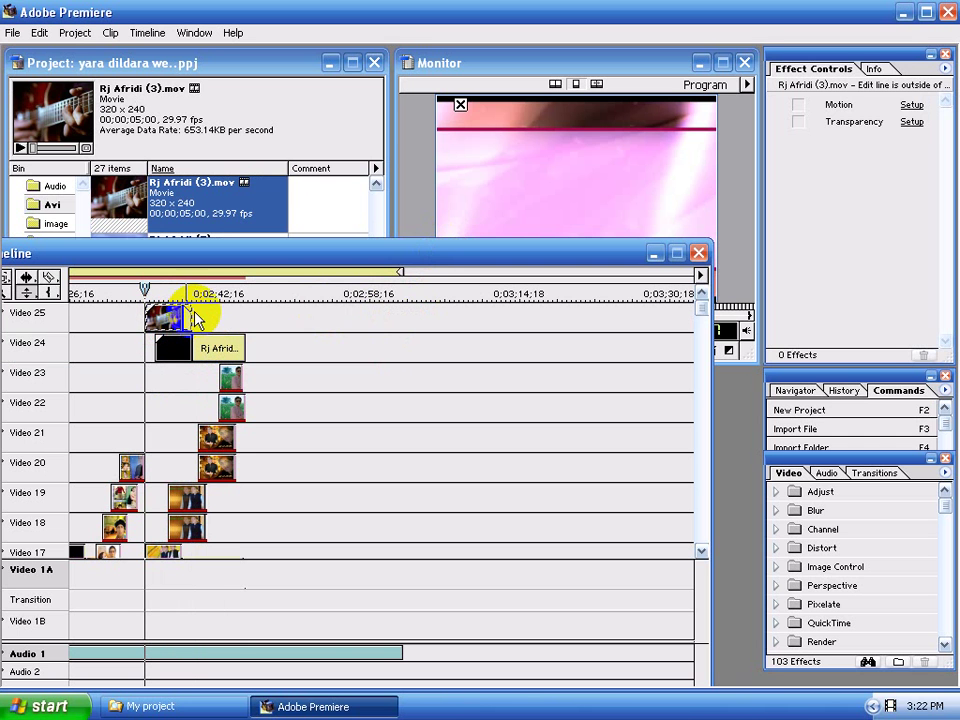
mouse_move(195, 318)
mouse_down()
mouse_move(157, 325)
mouse_move(170, 316)
mouse_up()
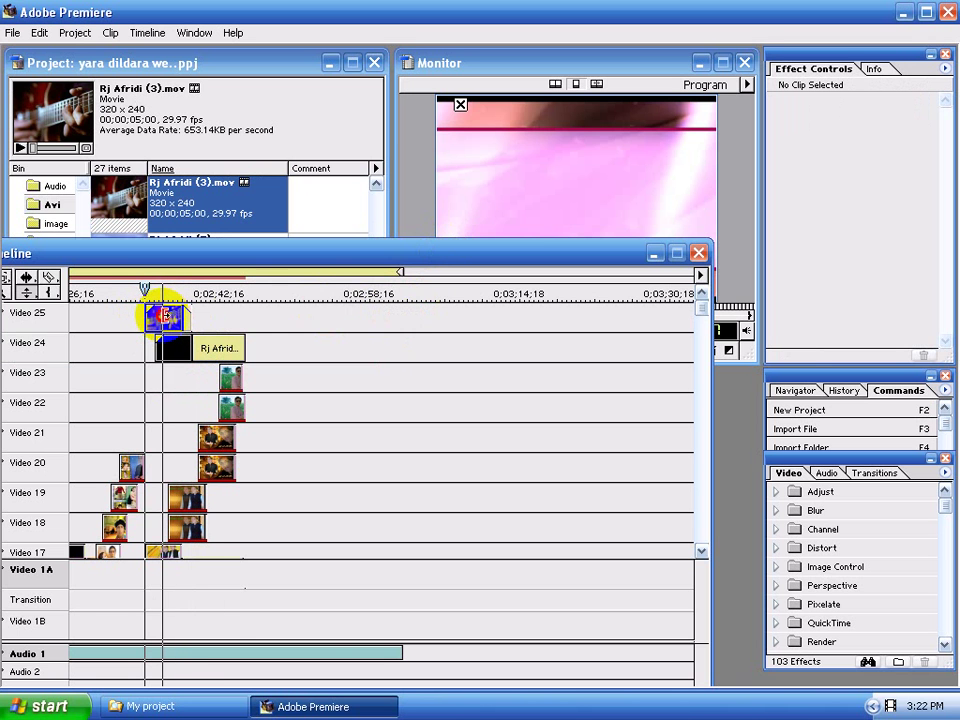
drag(165, 316, 165, 318)
Expand Video 25 to show the fade line and add fade points on the guitar clip
drag(240, 252, 285, 198)
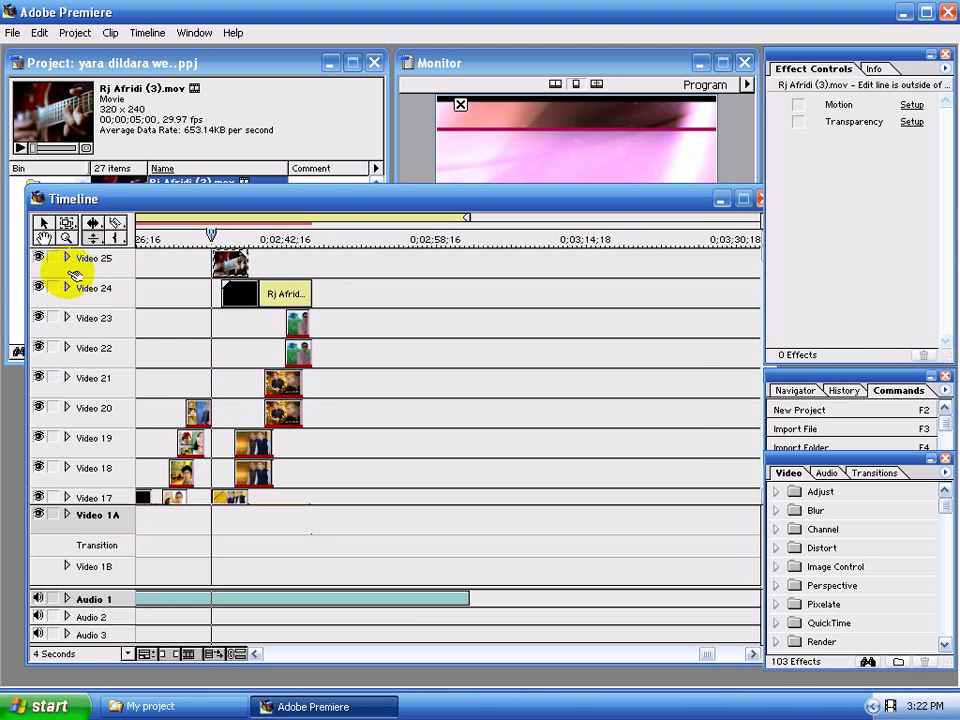
click(68, 258)
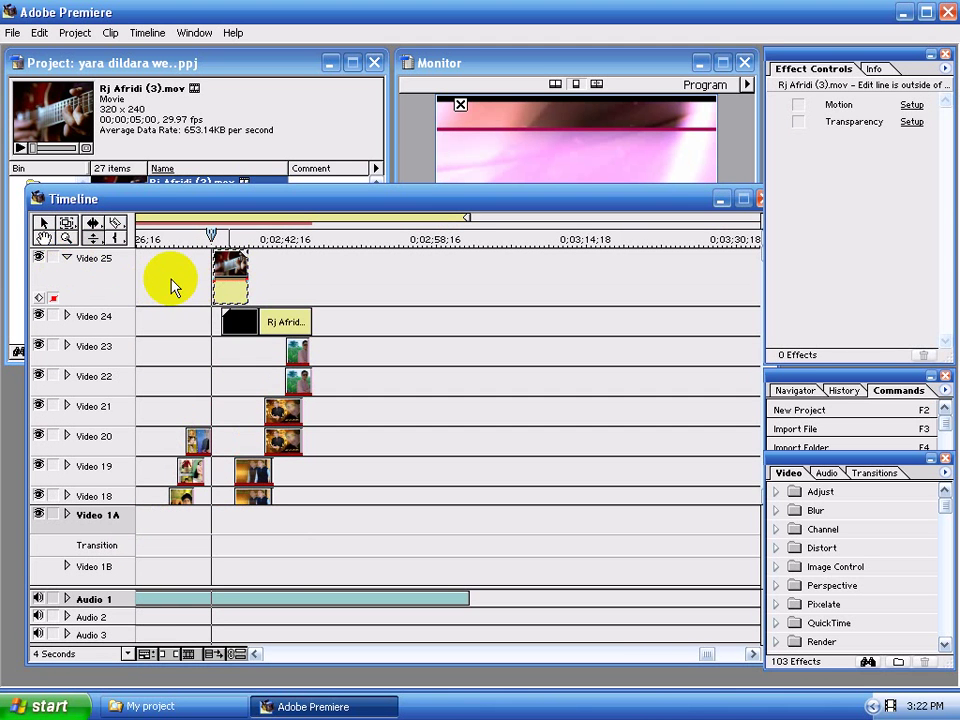
click(196, 282)
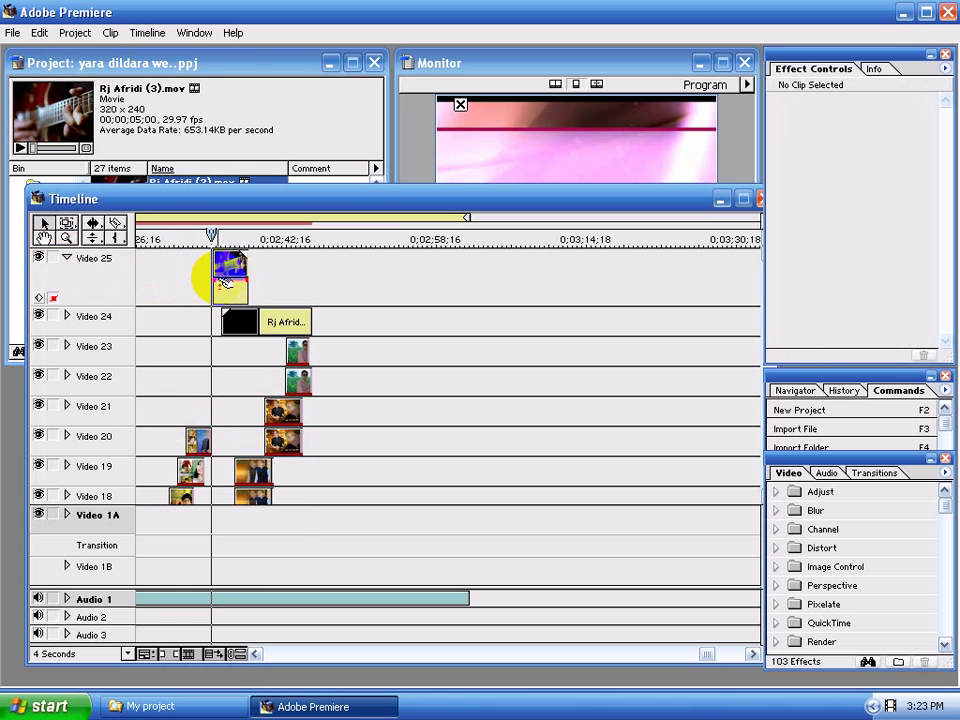
click(234, 286)
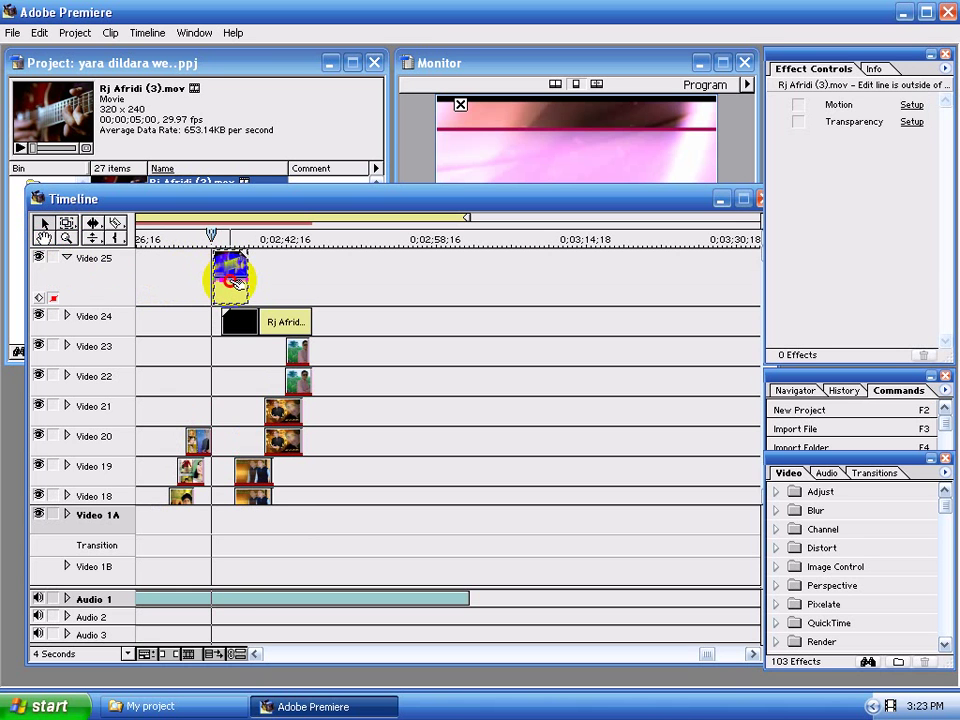
drag(234, 285, 245, 287)
click(214, 276)
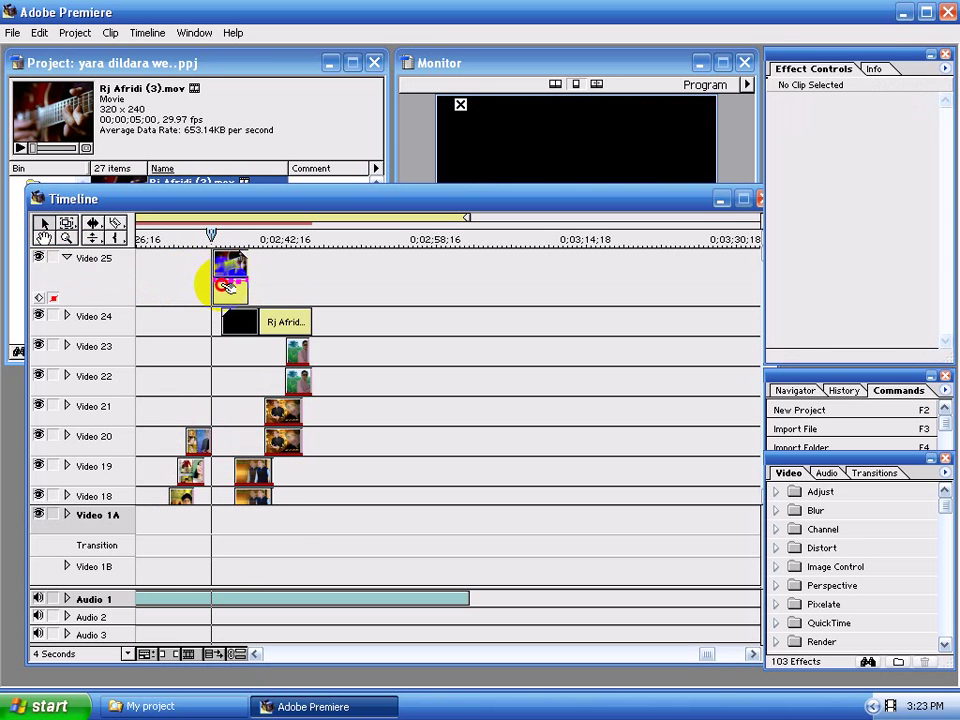
click(223, 287)
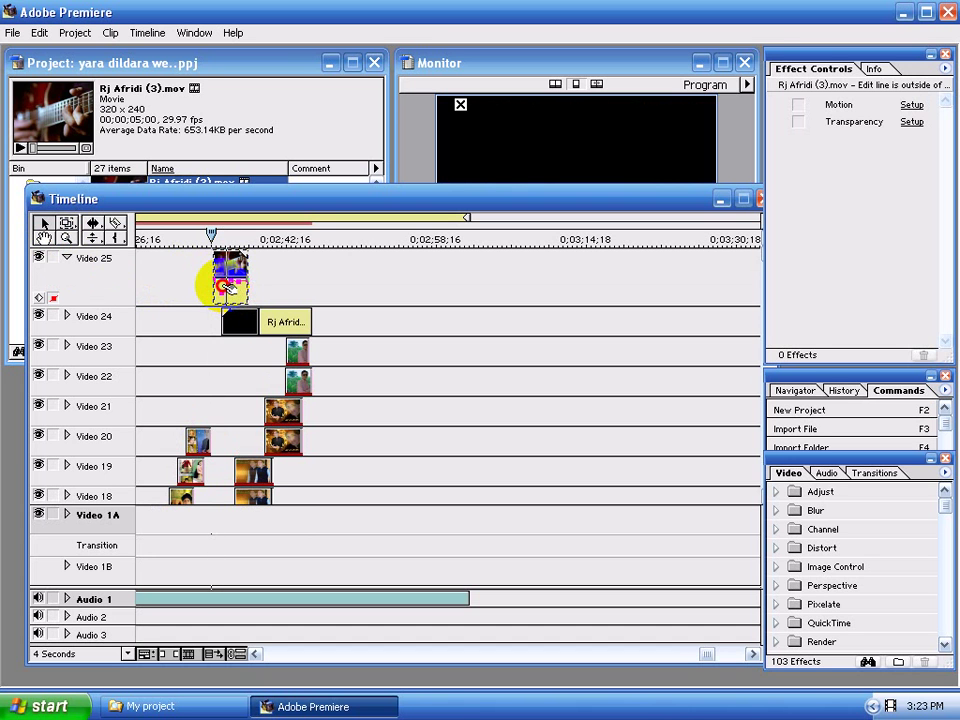
Shape the guitar clip's fade line and add two copies after it on Video 25
mouse_move(229, 286)
mouse_down()
mouse_move(248, 286)
mouse_move(175, 288)
mouse_move(235, 315)
mouse_move(226, 297)
mouse_up()
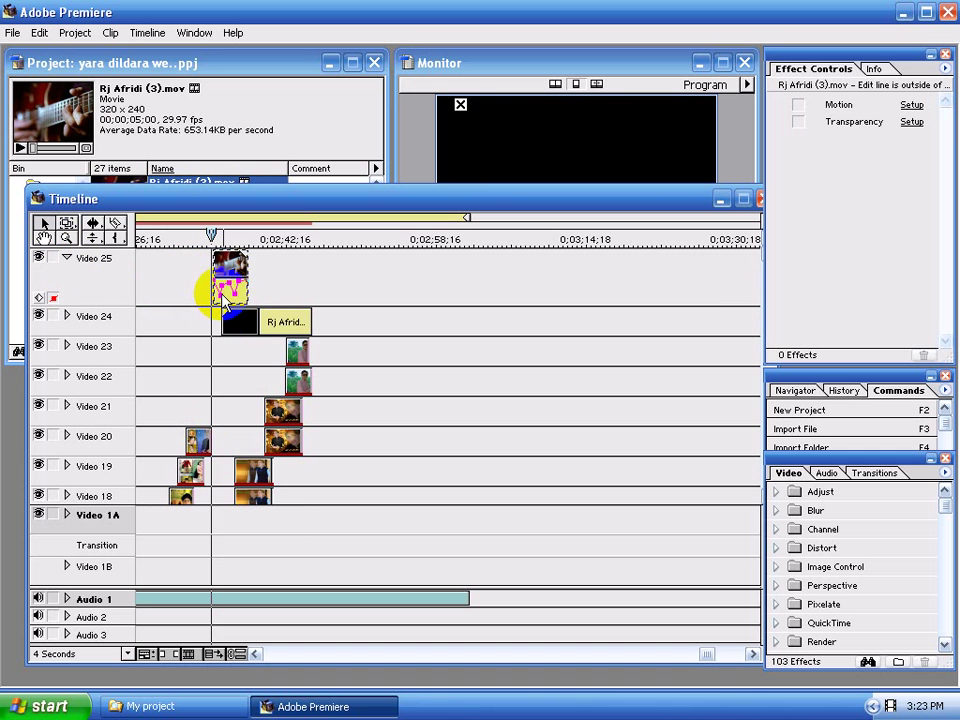
click(229, 270)
drag(237, 283, 295, 290)
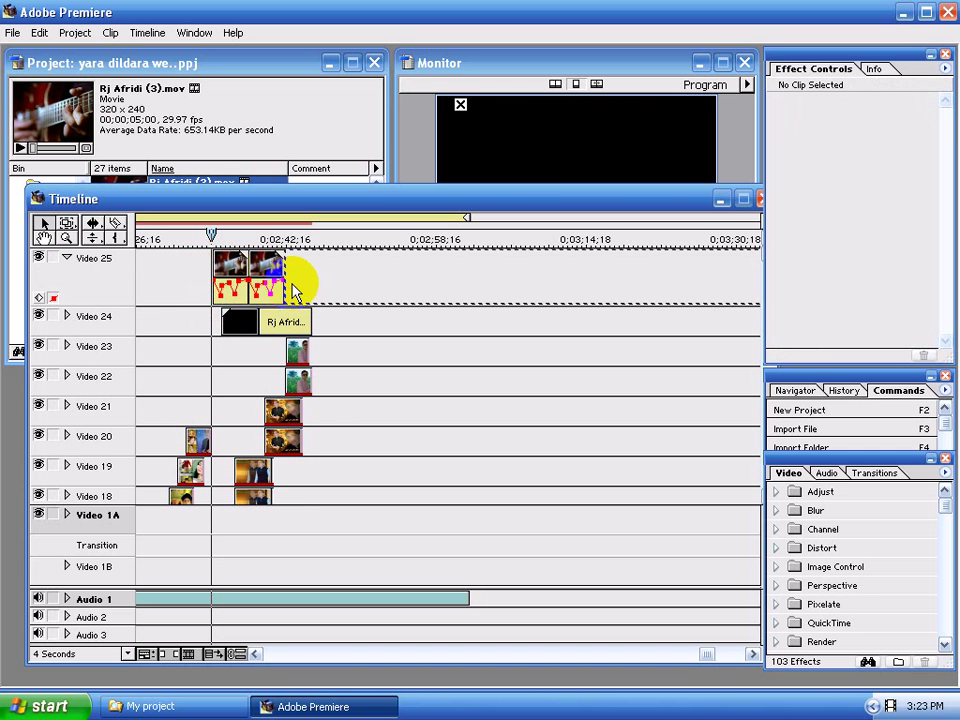
drag(296, 274, 312, 266)
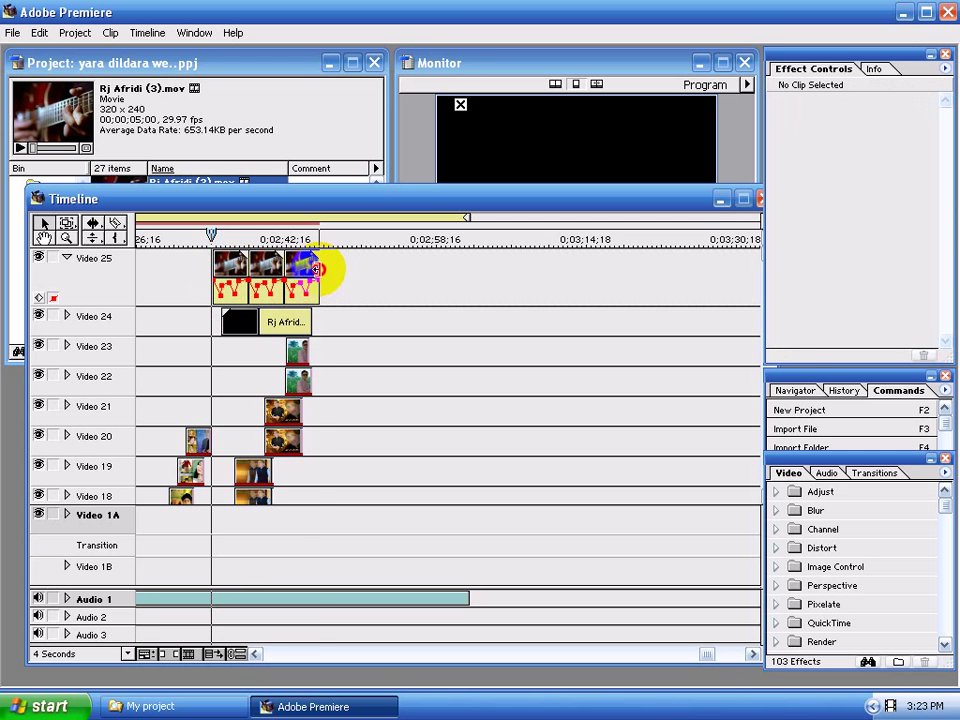
click(300, 268)
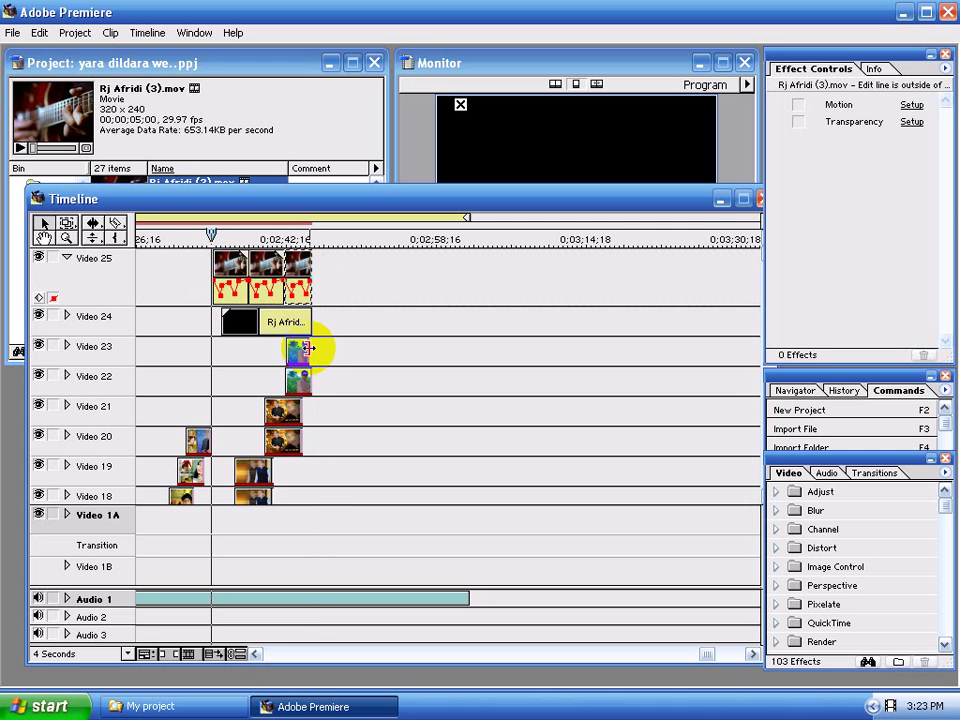
Extend the Video 23 and Video 22 C 003.BMP stills to end with the guitar clips
click(308, 348)
drag(312, 348, 313, 349)
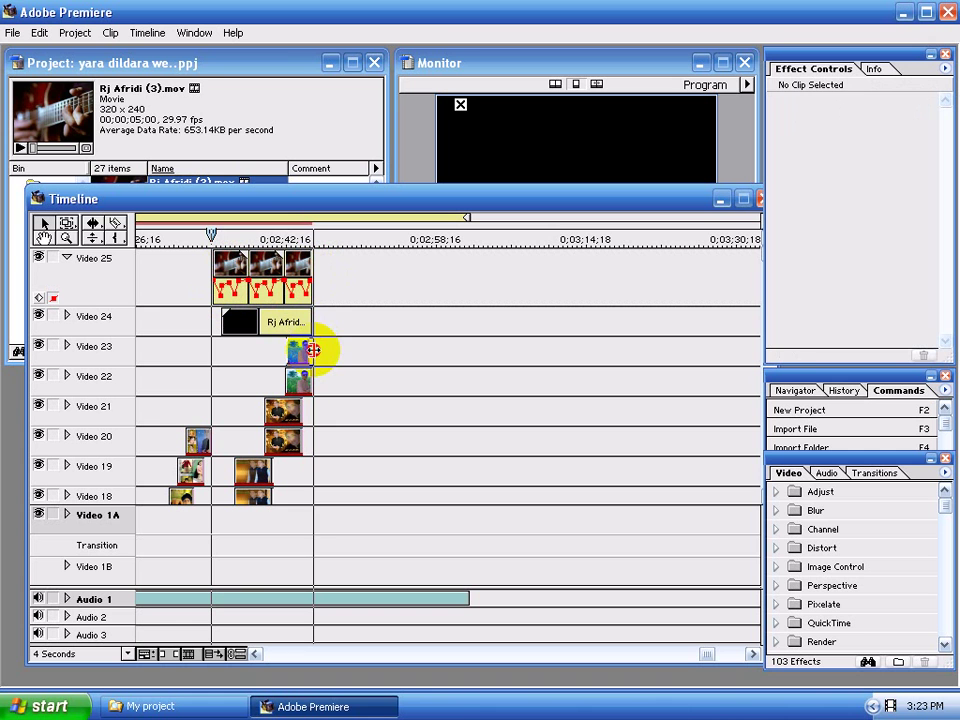
click(312, 349)
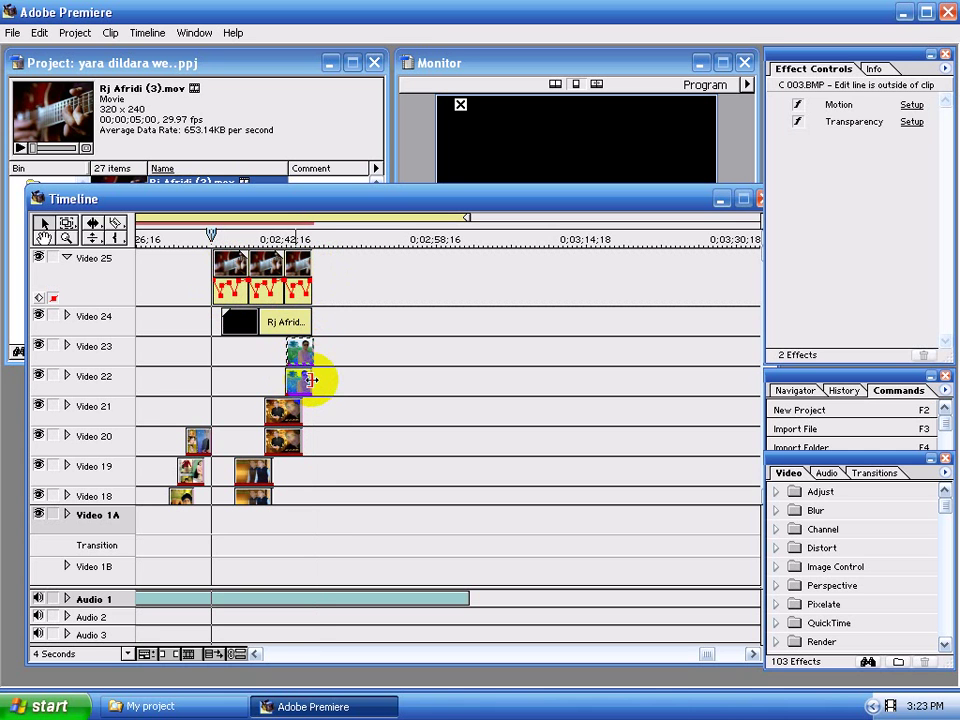
drag(308, 378, 312, 378)
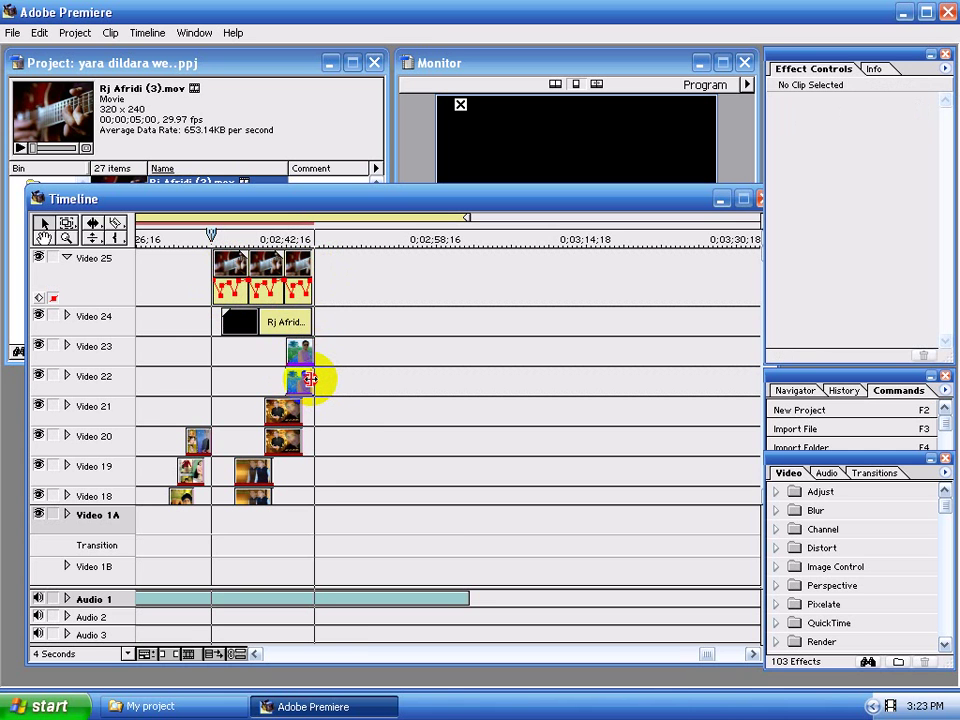
click(311, 378)
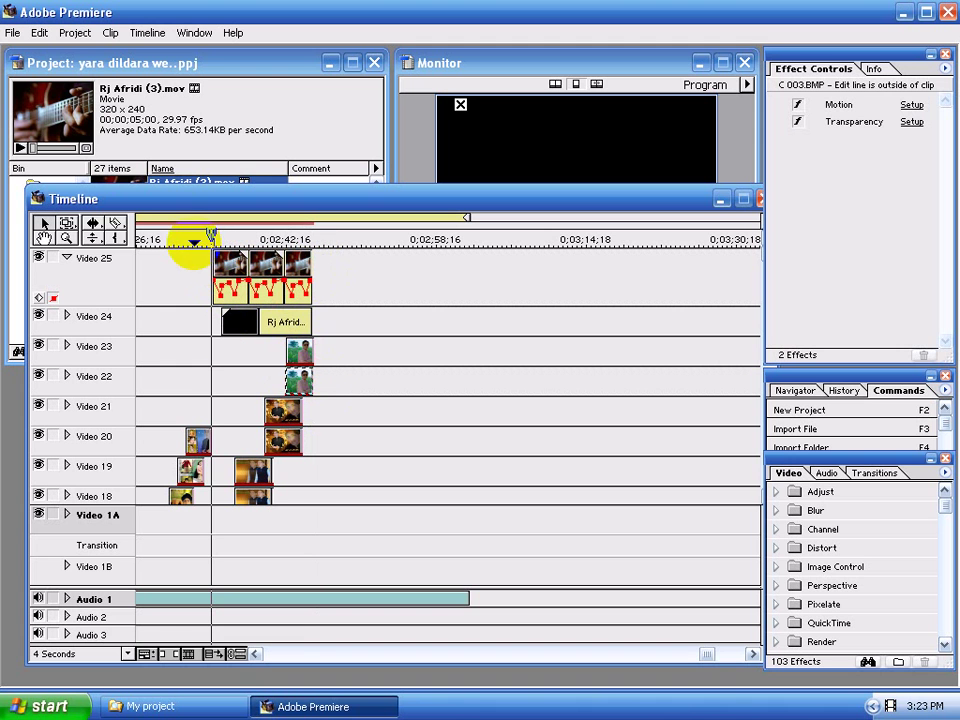
click(186, 240)
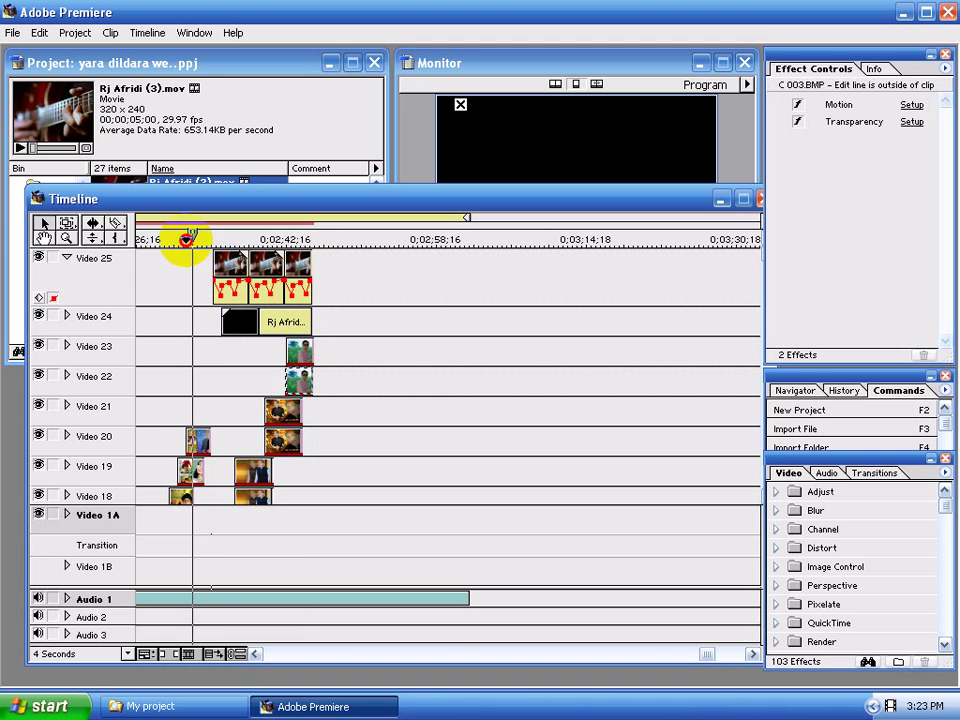
click(97, 656)
At one-second zoom, drag the first guitar clip's opening opacity keyframes to shape its fade-in
click(92, 521)
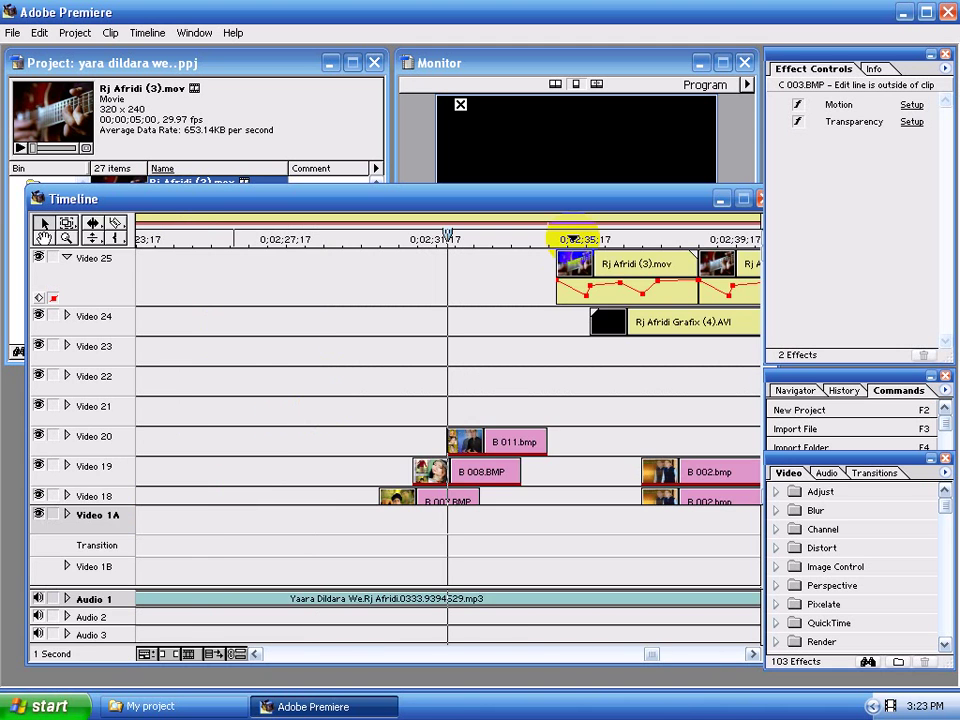
drag(574, 204, 390, 269)
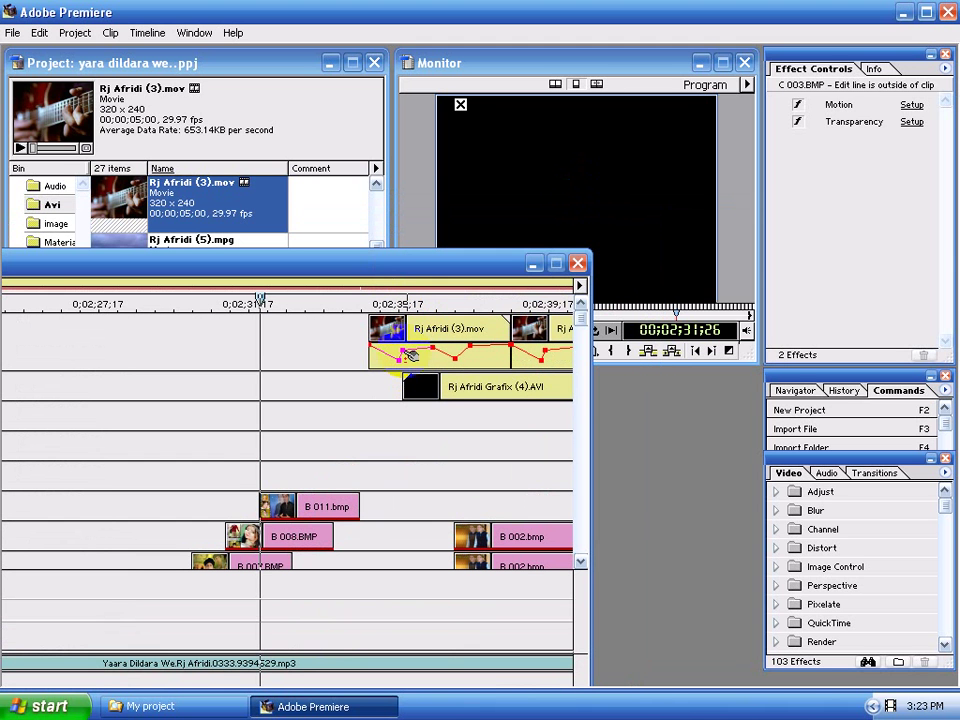
click(403, 357)
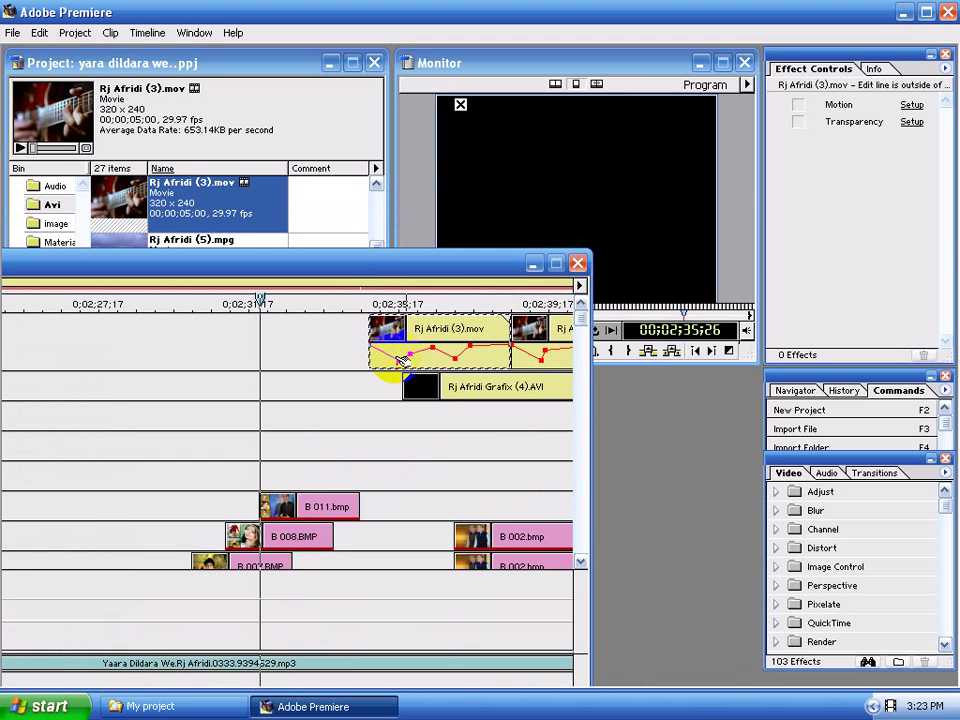
mouse_move(392, 358)
mouse_down()
mouse_move(377, 351)
mouse_move(421, 348)
mouse_move(396, 350)
mouse_up()
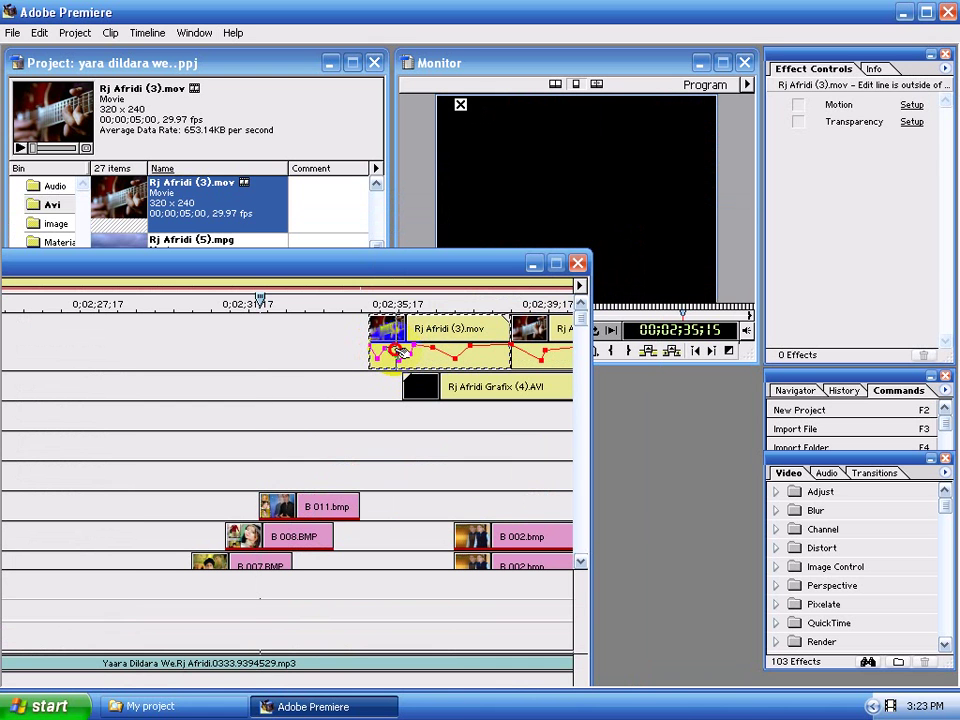
click(397, 353)
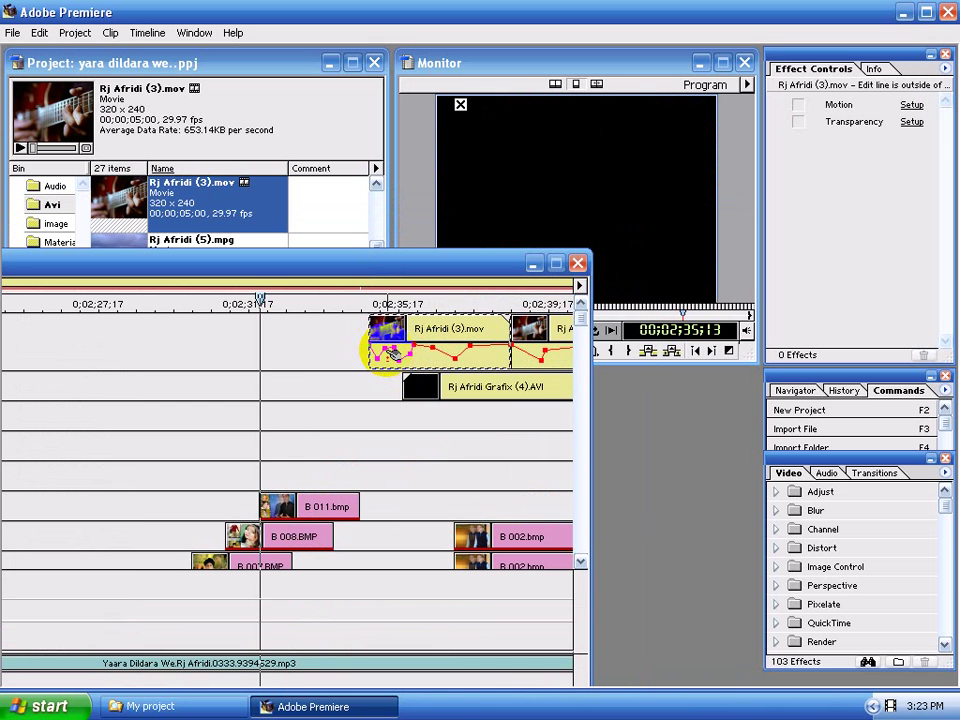
mouse_move(395, 352)
mouse_down()
mouse_move(543, 360)
mouse_move(529, 351)
mouse_up()
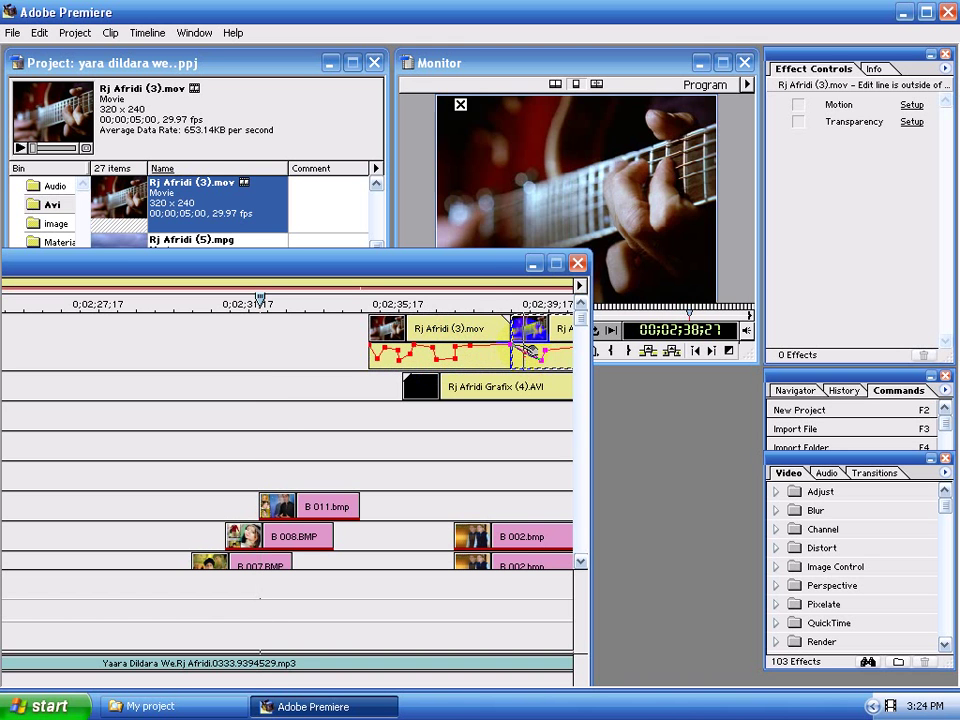
Pull opacity keyframes down on the middle and third Rj Afridi (3).mov clips to create fades
drag(465, 264, 397, 179)
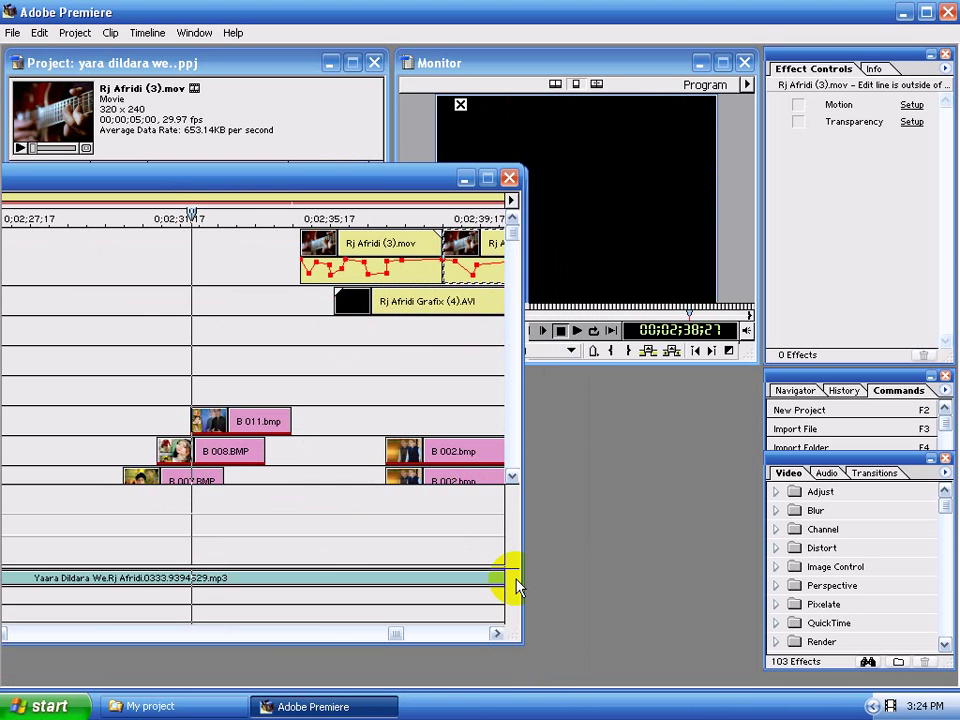
click(496, 632)
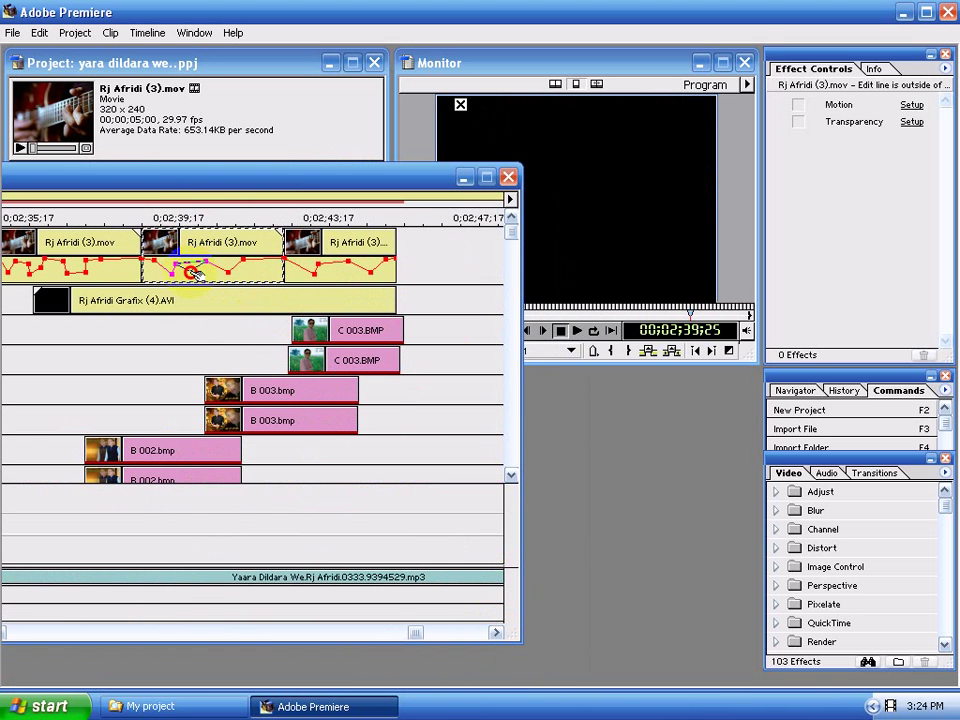
mouse_move(203, 267)
mouse_down()
mouse_move(196, 275)
mouse_move(182, 266)
mouse_up()
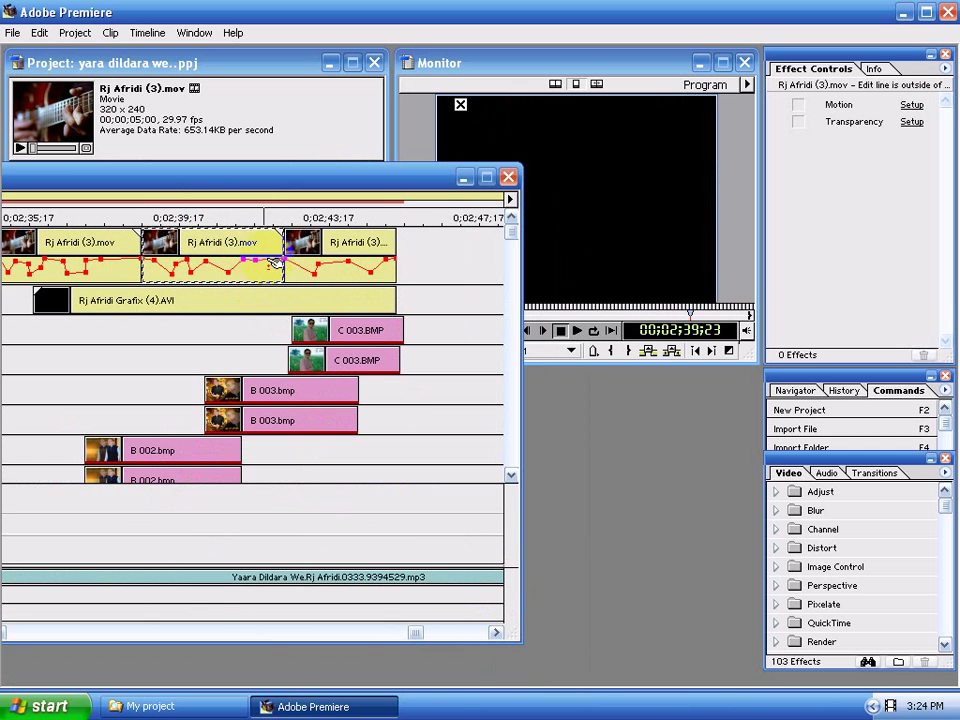
drag(268, 263, 258, 276)
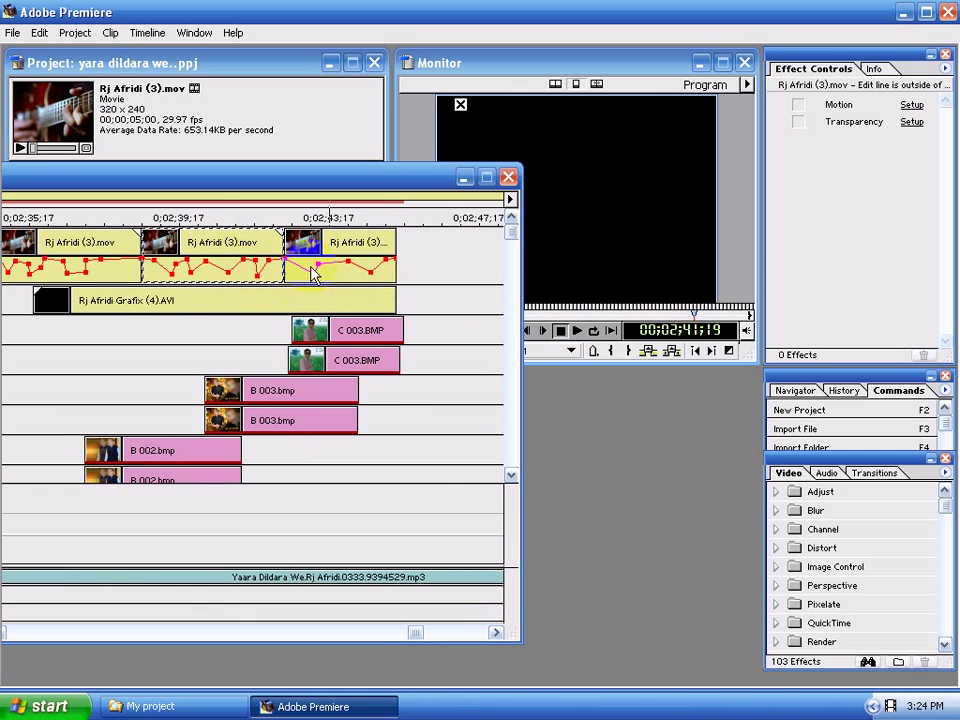
click(300, 266)
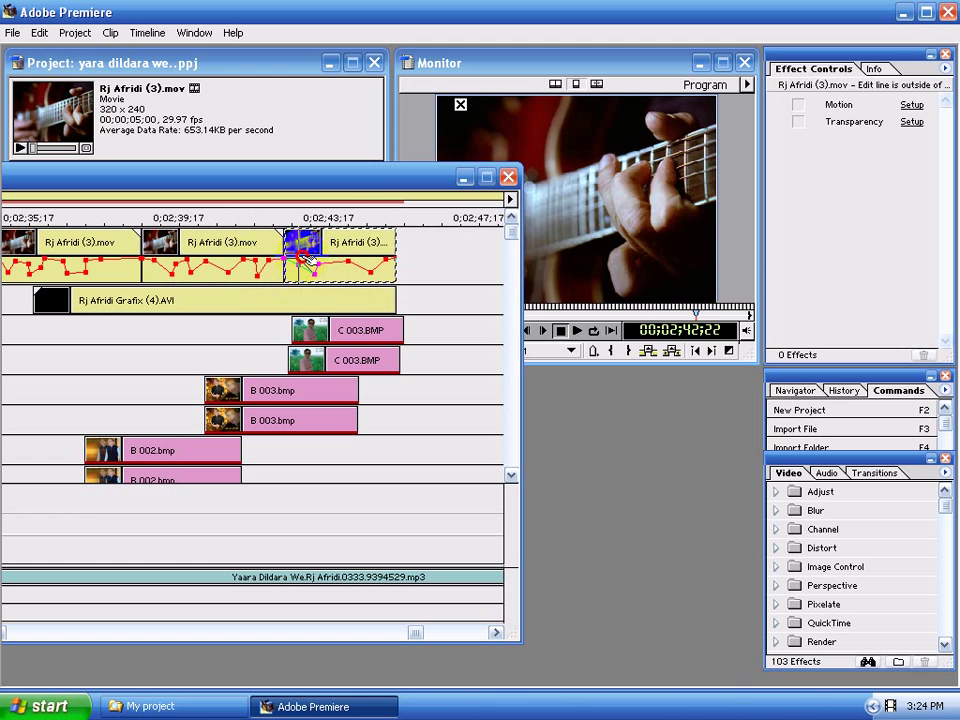
mouse_move(297, 262)
mouse_down()
mouse_move(296, 272)
mouse_move(388, 270)
mouse_up()
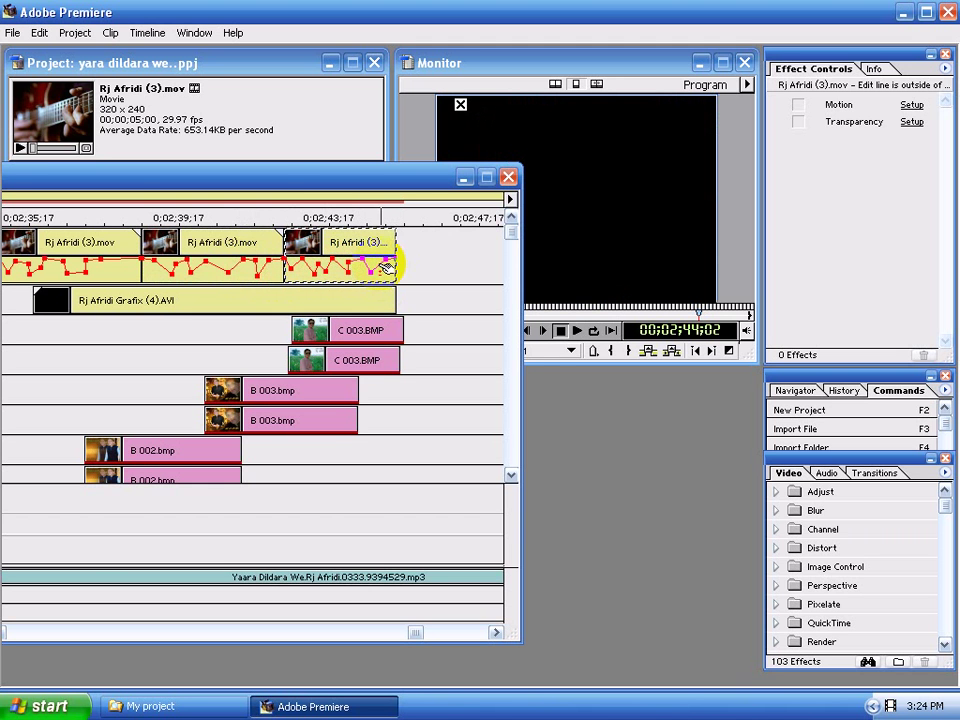
Reposition the Timeline window so the track names are visible
click(261, 190)
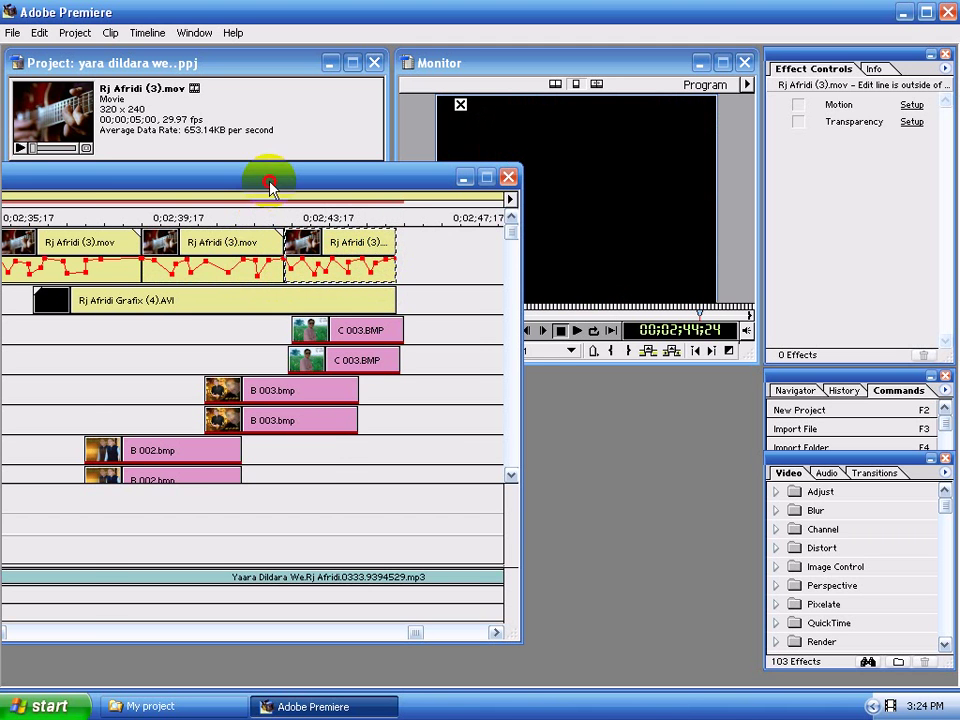
drag(270, 186, 433, 203)
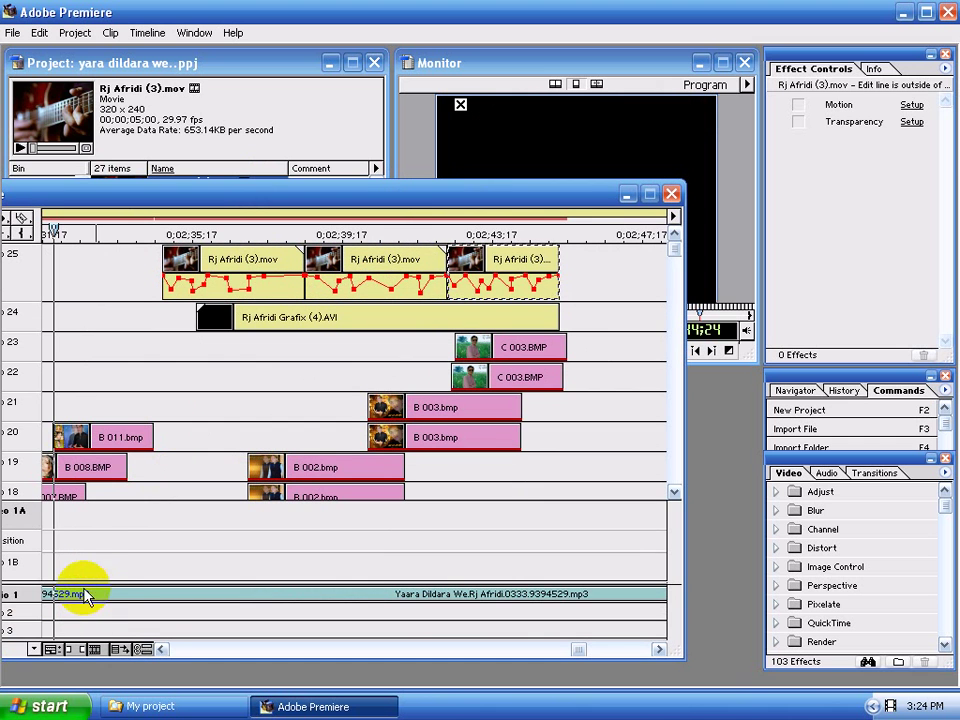
drag(287, 192, 332, 156)
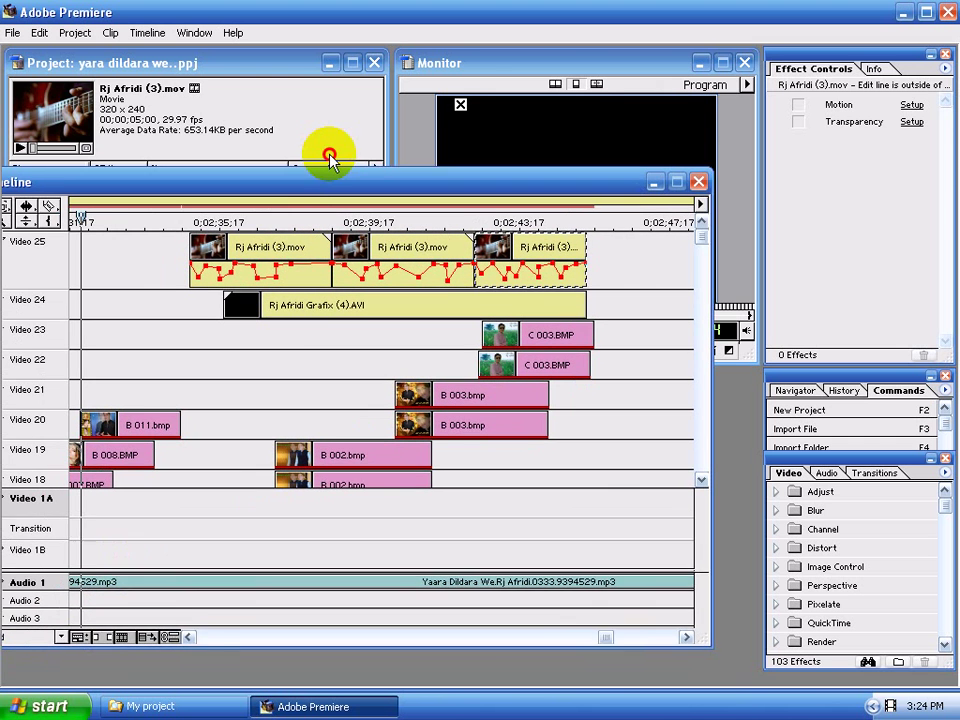
Zoom the timeline to 4-second units, scrub to the guitar section and select the middle top-track clip
click(28, 620)
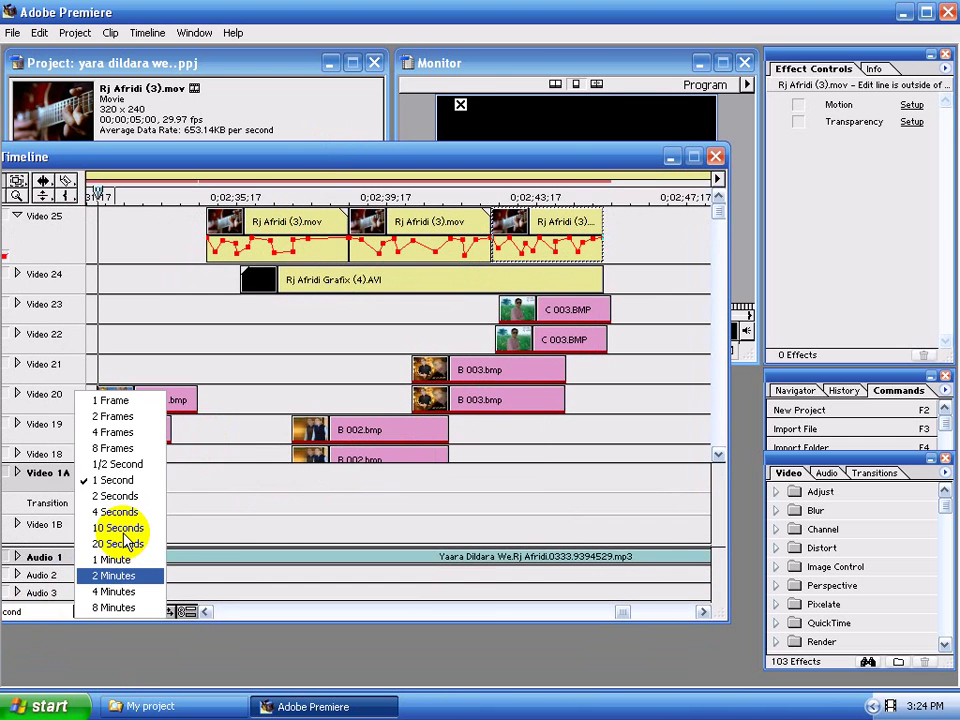
click(112, 513)
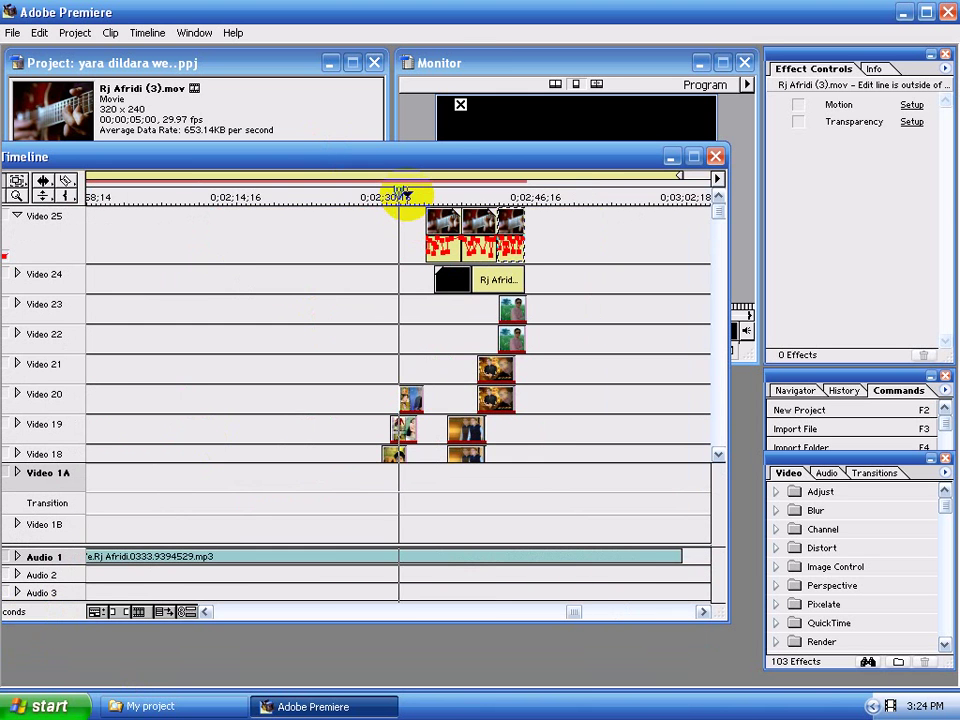
drag(400, 192, 371, 318)
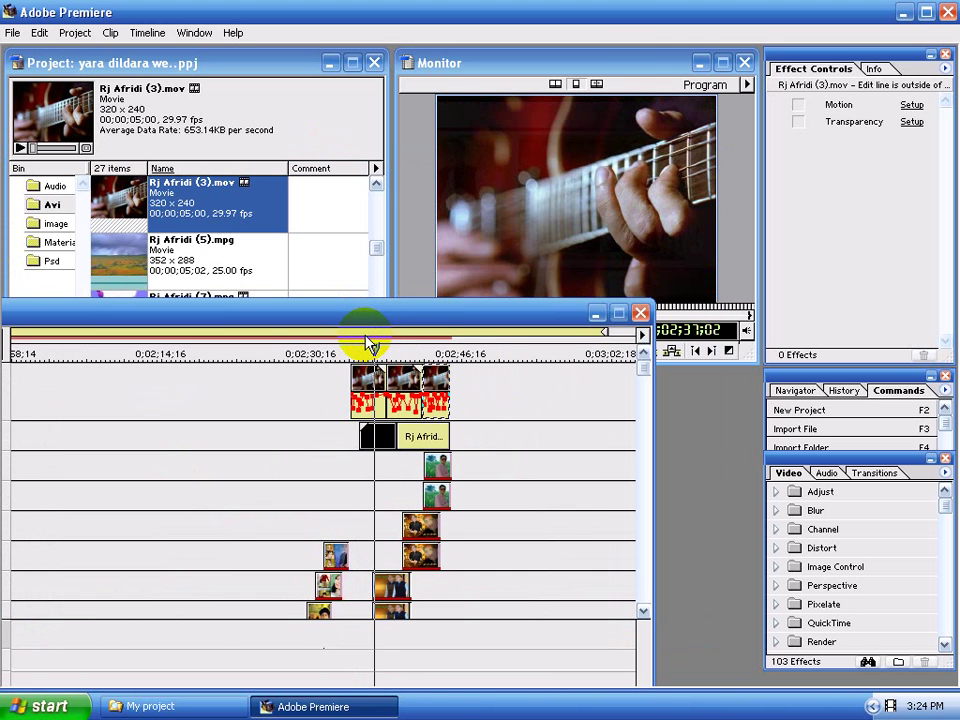
click(405, 380)
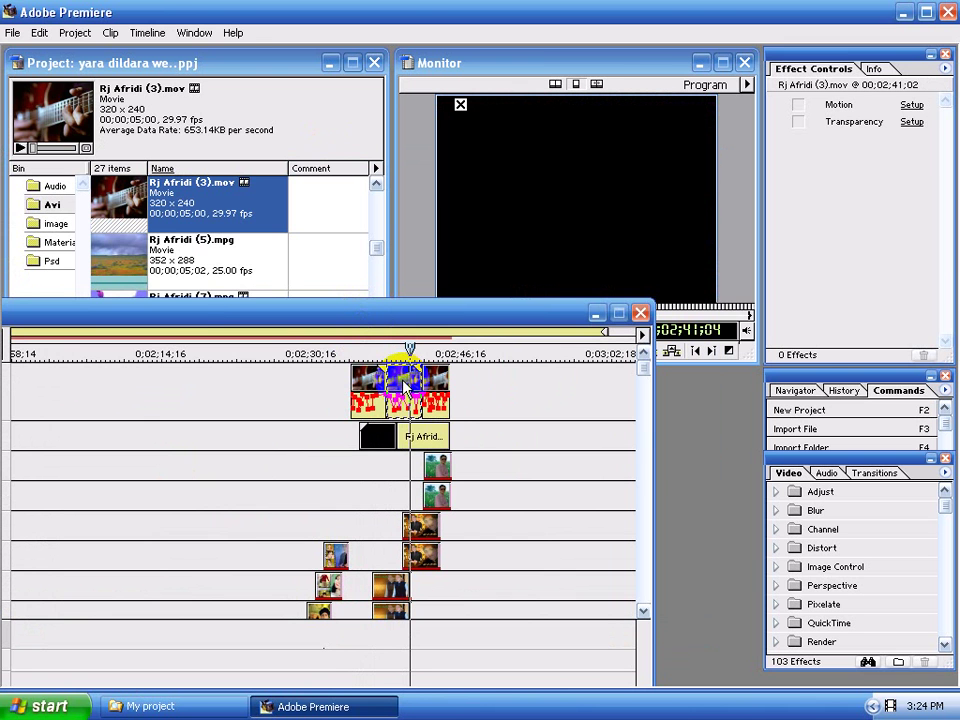
click(911, 122)
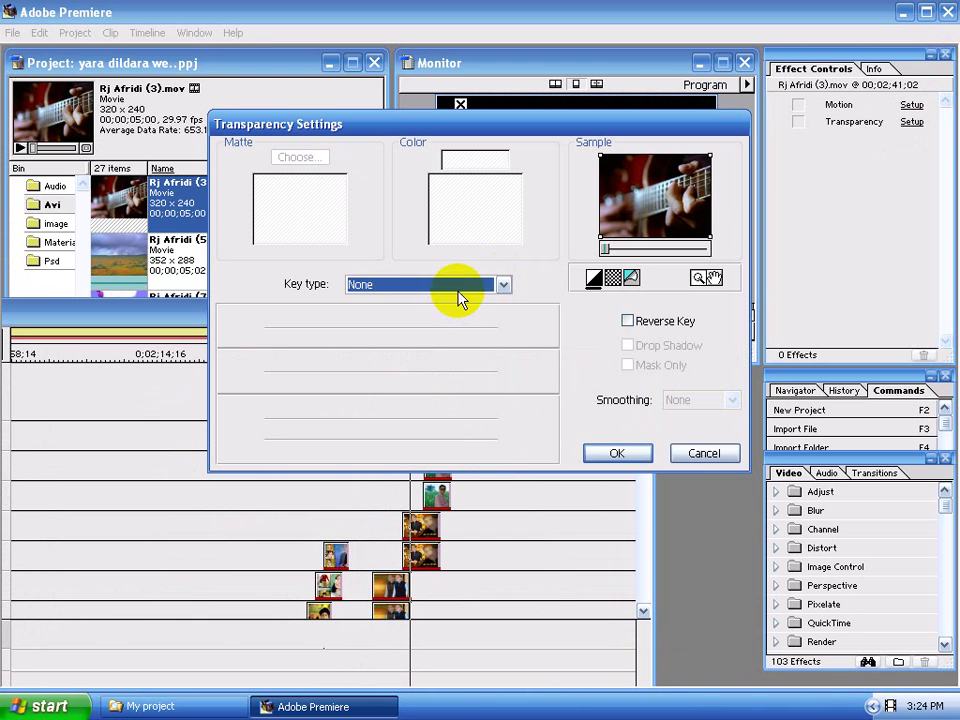
click(456, 286)
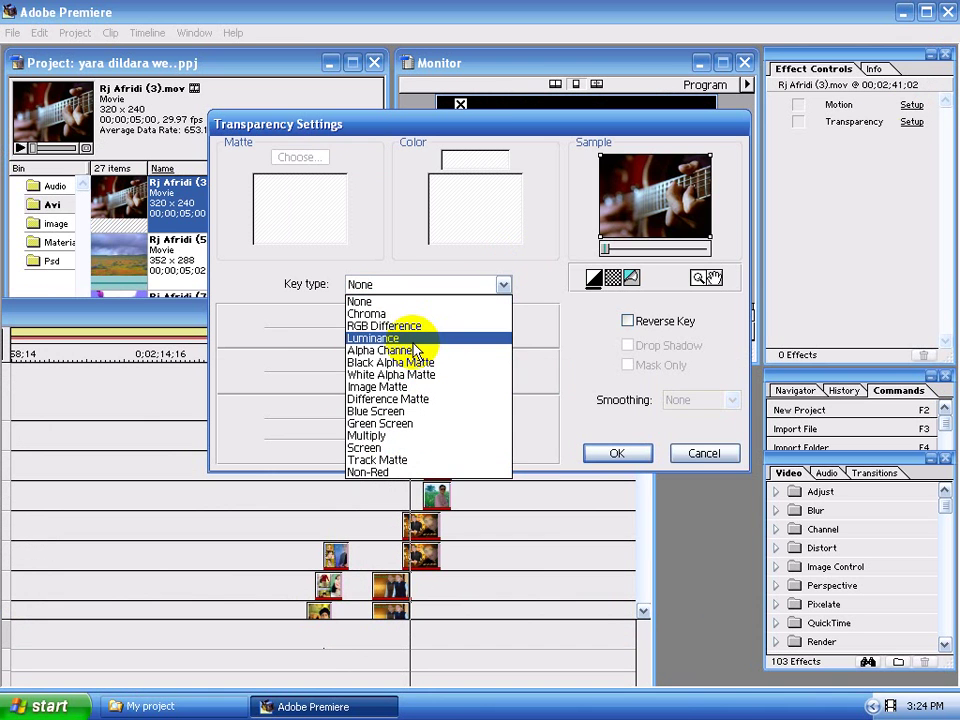
click(418, 350)
key(Return)
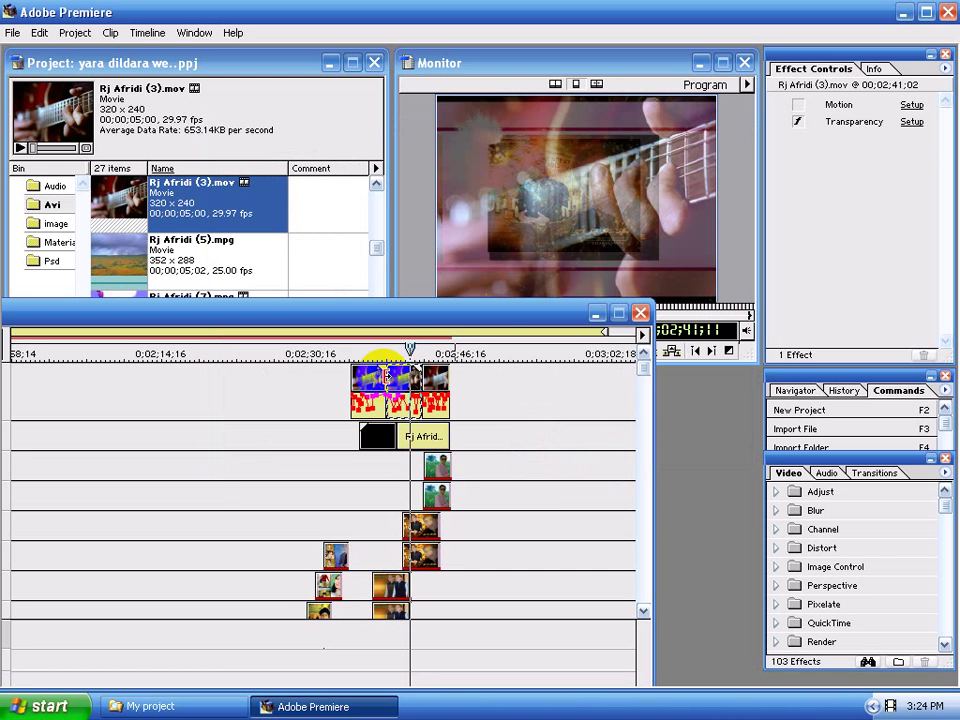
click(911, 123)
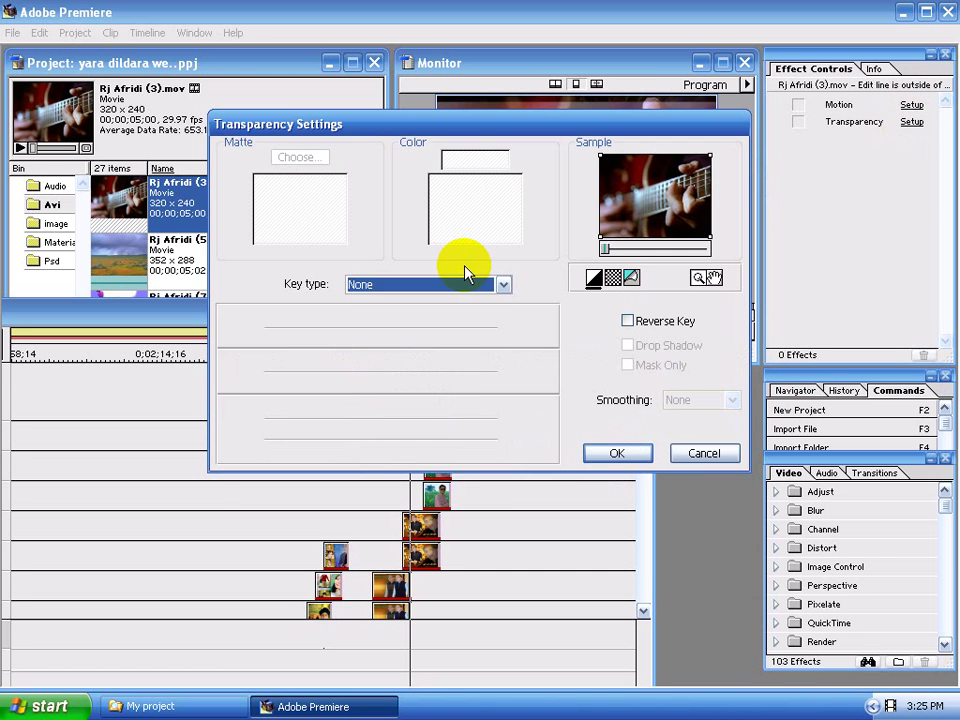
click(452, 284)
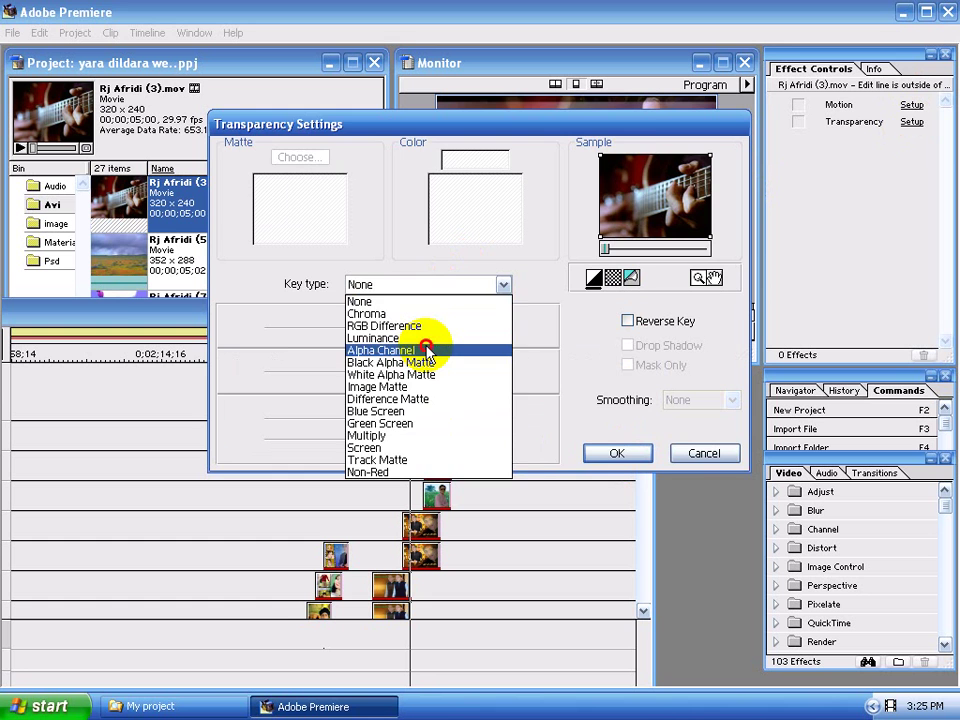
click(427, 350)
click(617, 454)
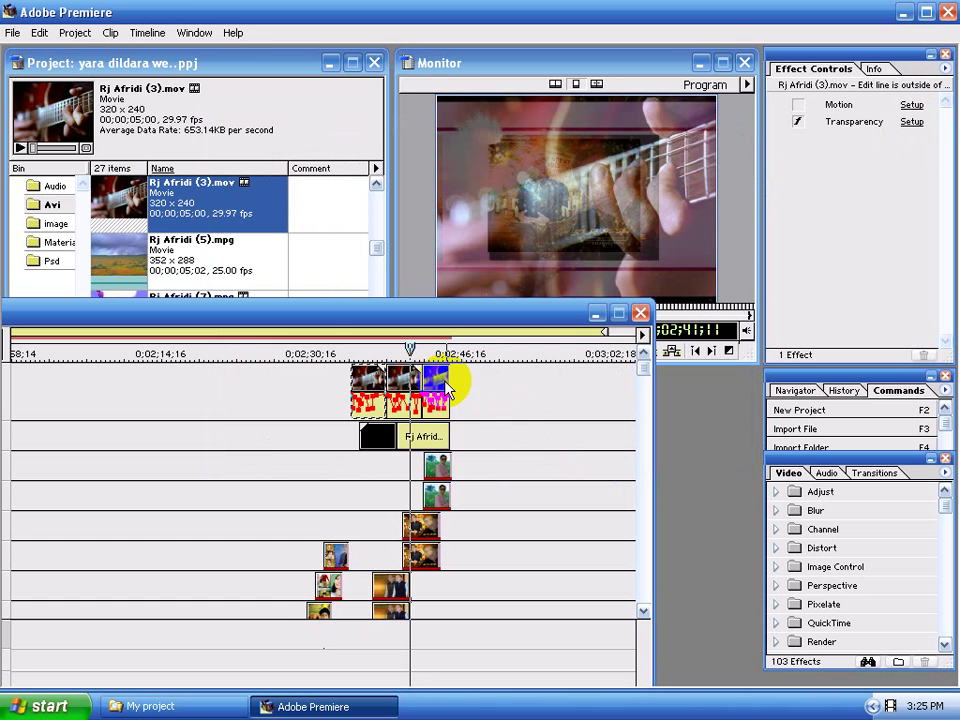
click(912, 122)
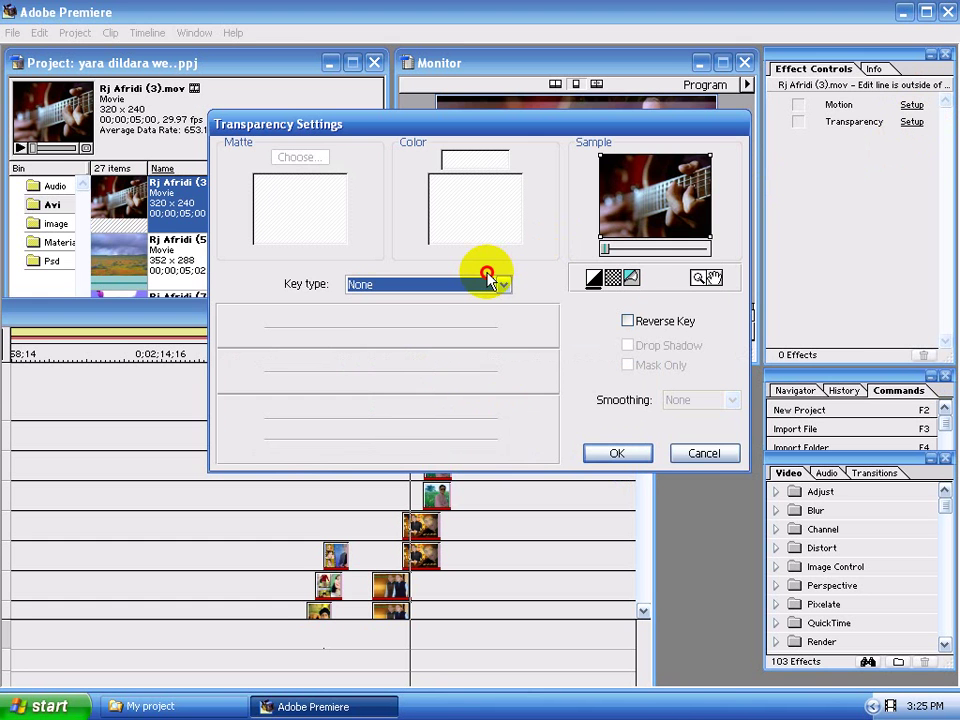
click(478, 296)
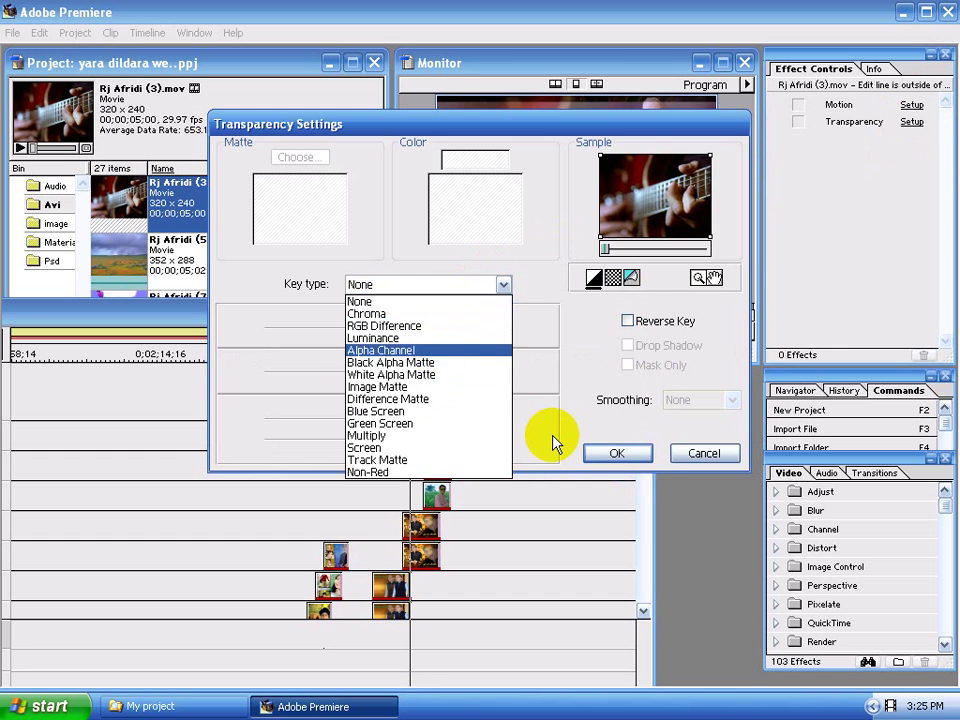
click(518, 418)
key(Return)
click(345, 352)
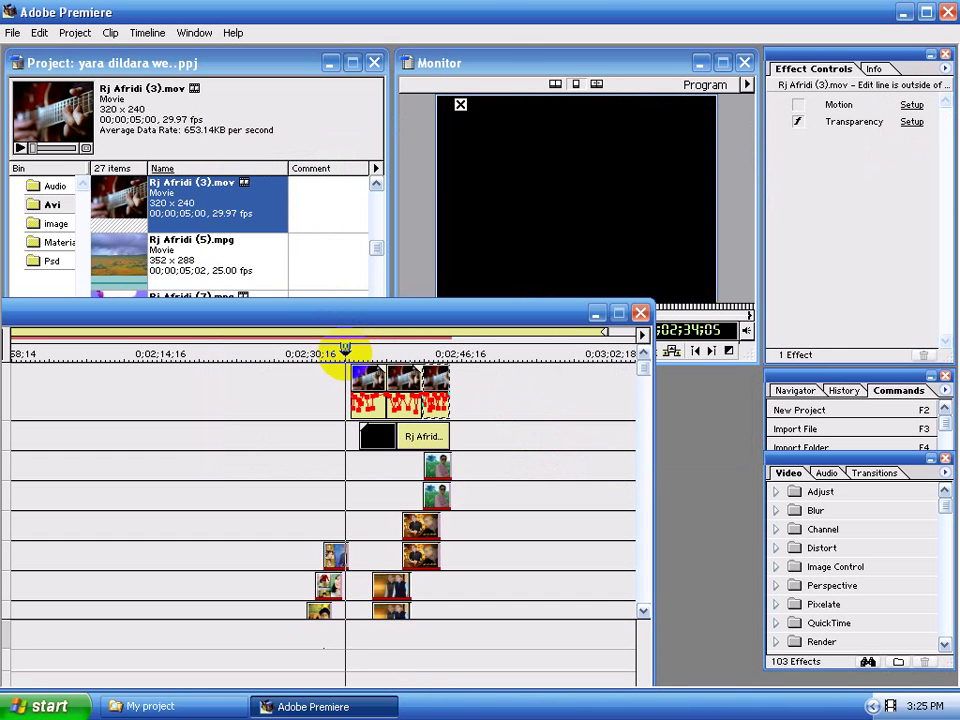
key(space)
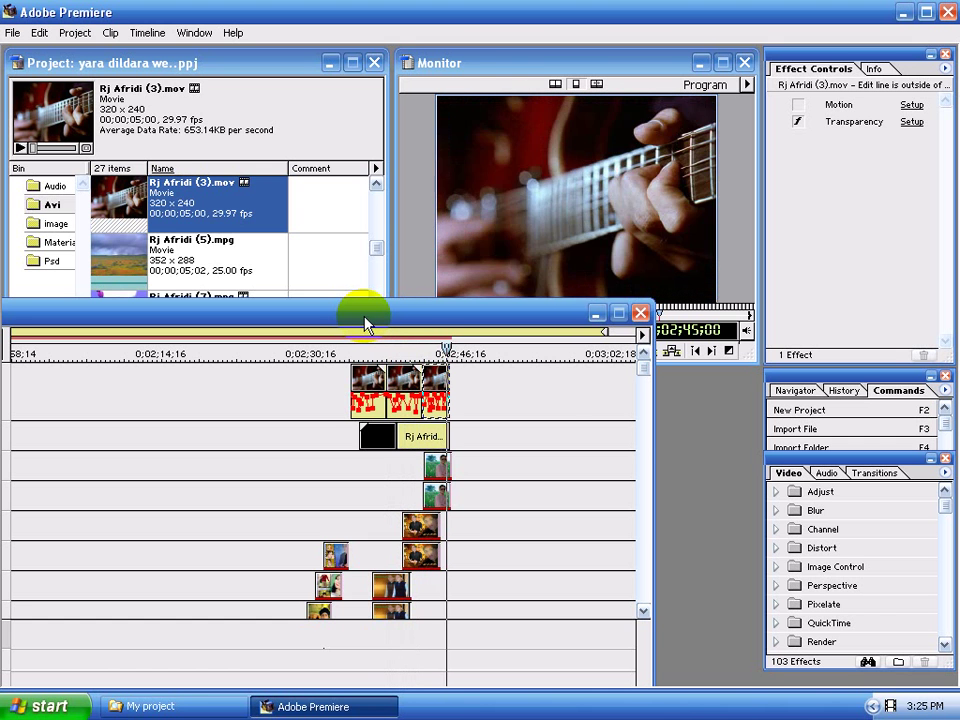
click(456, 355)
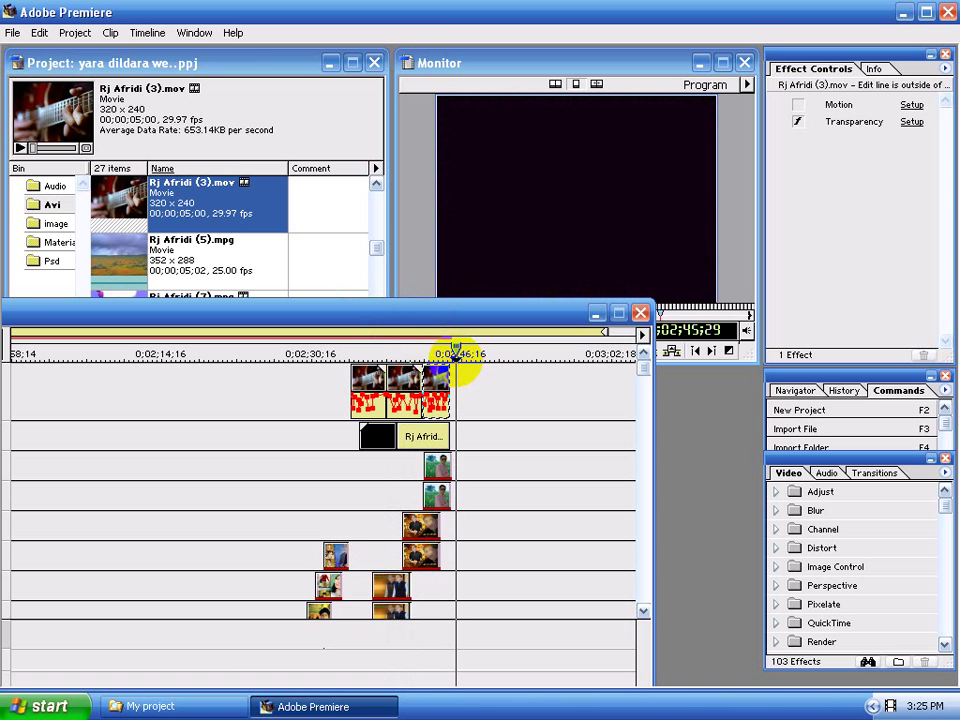